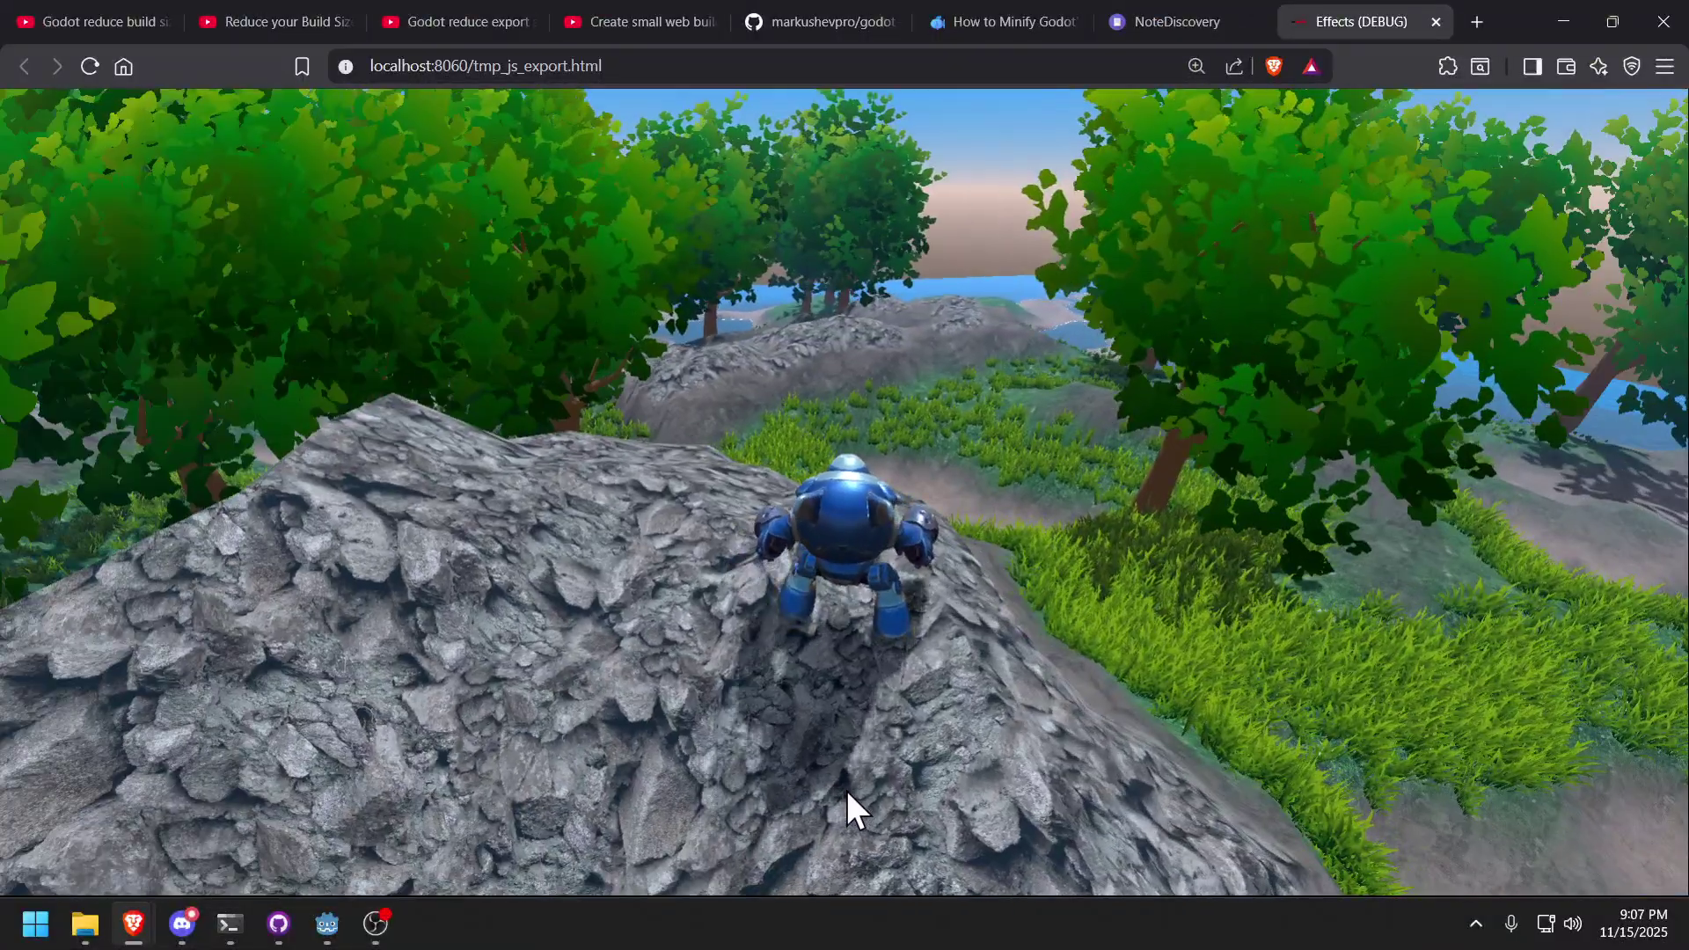
# Walk the robot forward through the grass, rocks and past the ponds in the running game.
pyautogui.press('w')
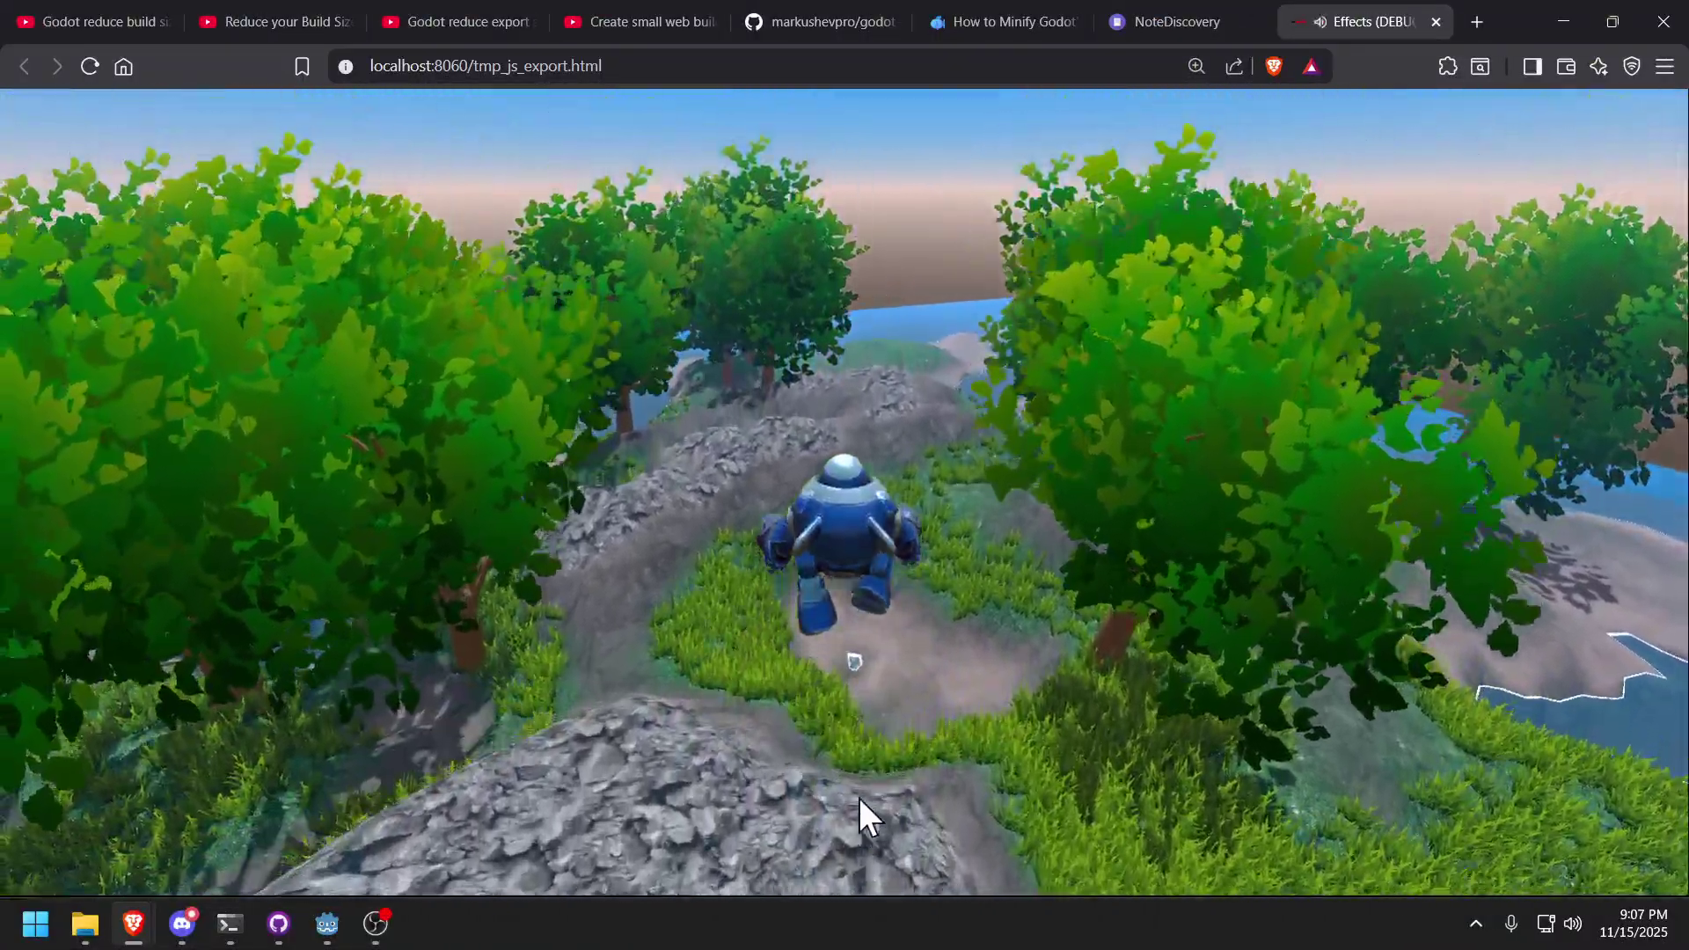
pyautogui.press('w')
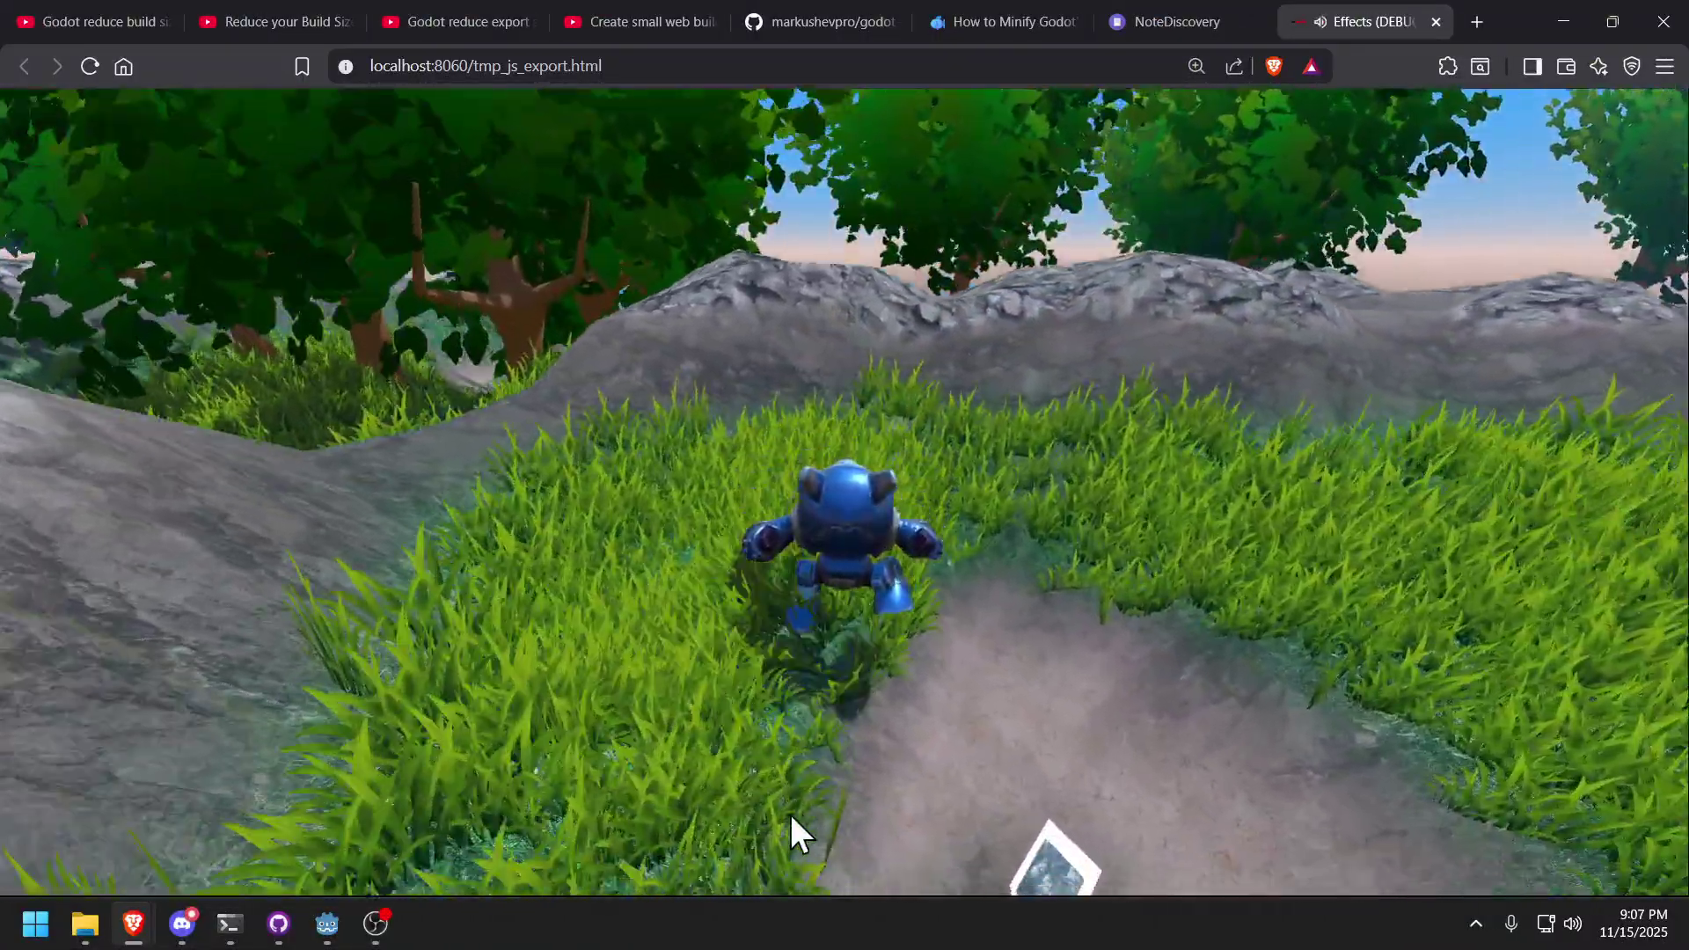
pyautogui.press('w')
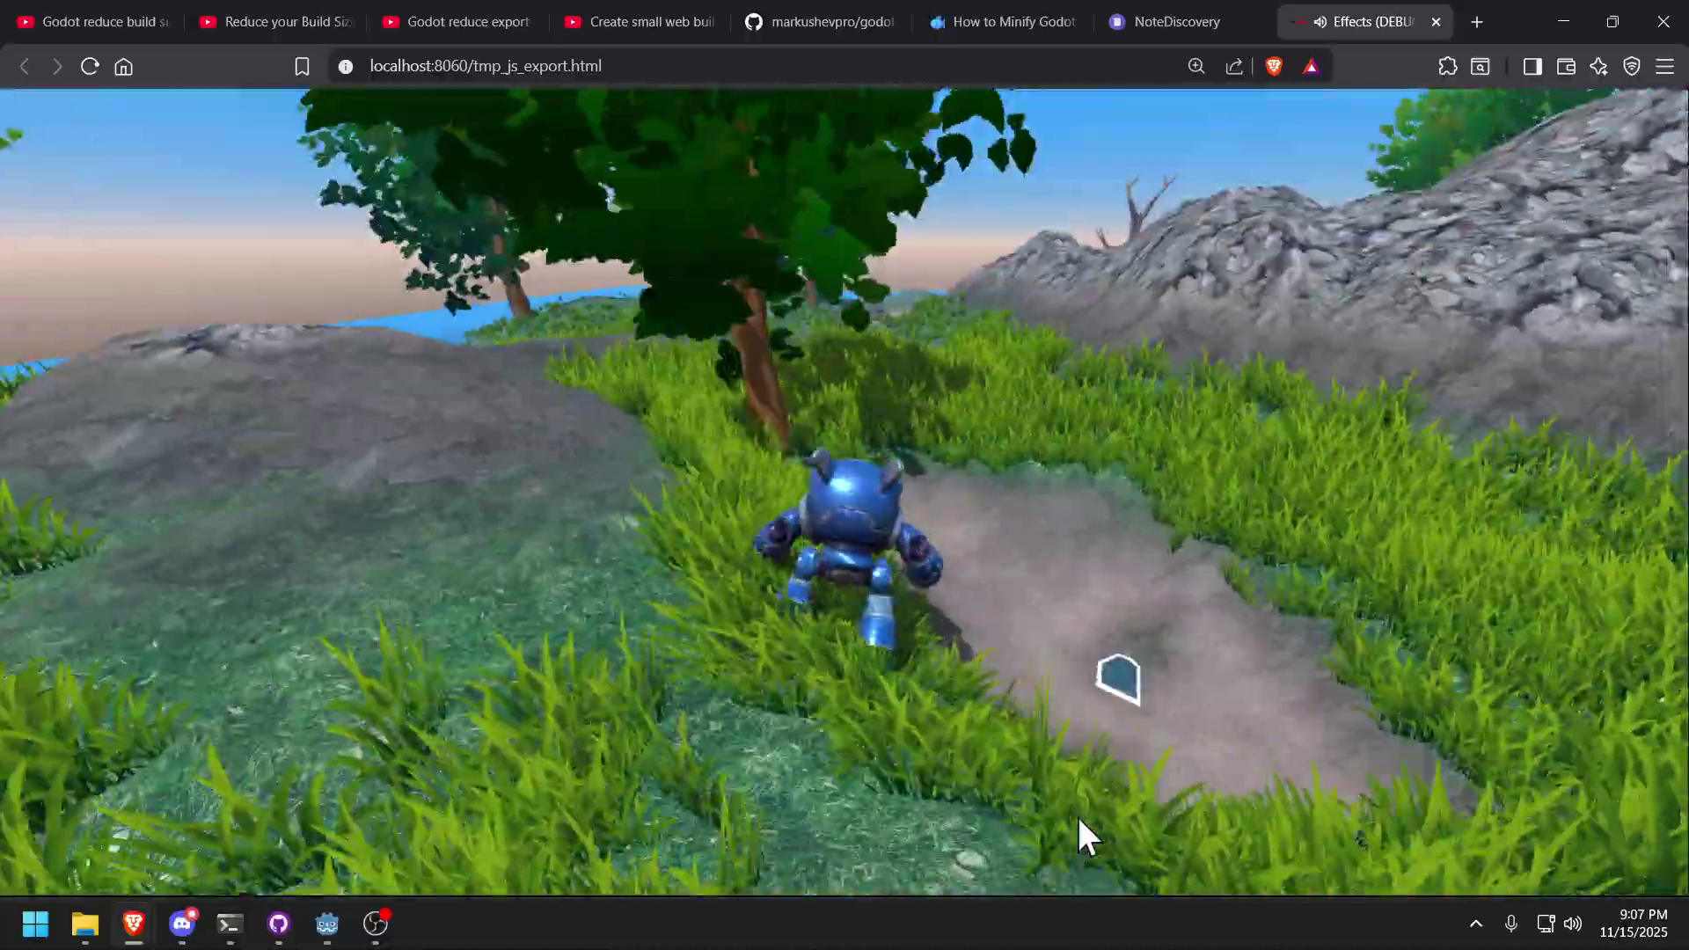
pyautogui.press('w')
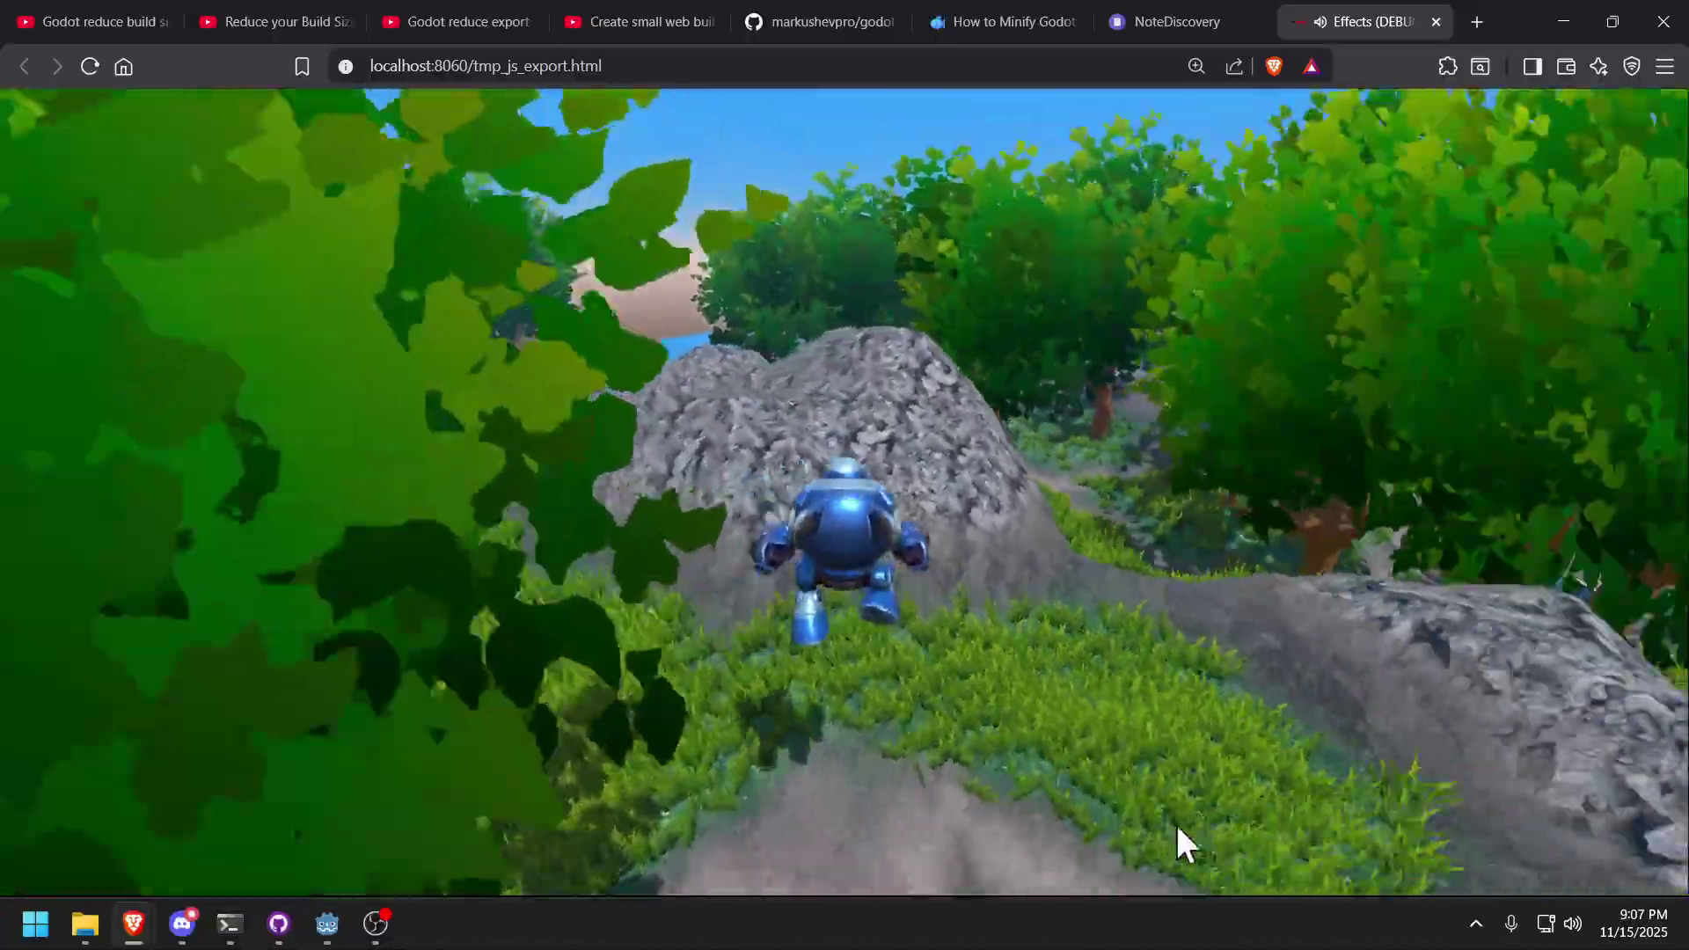
pyautogui.press('w')
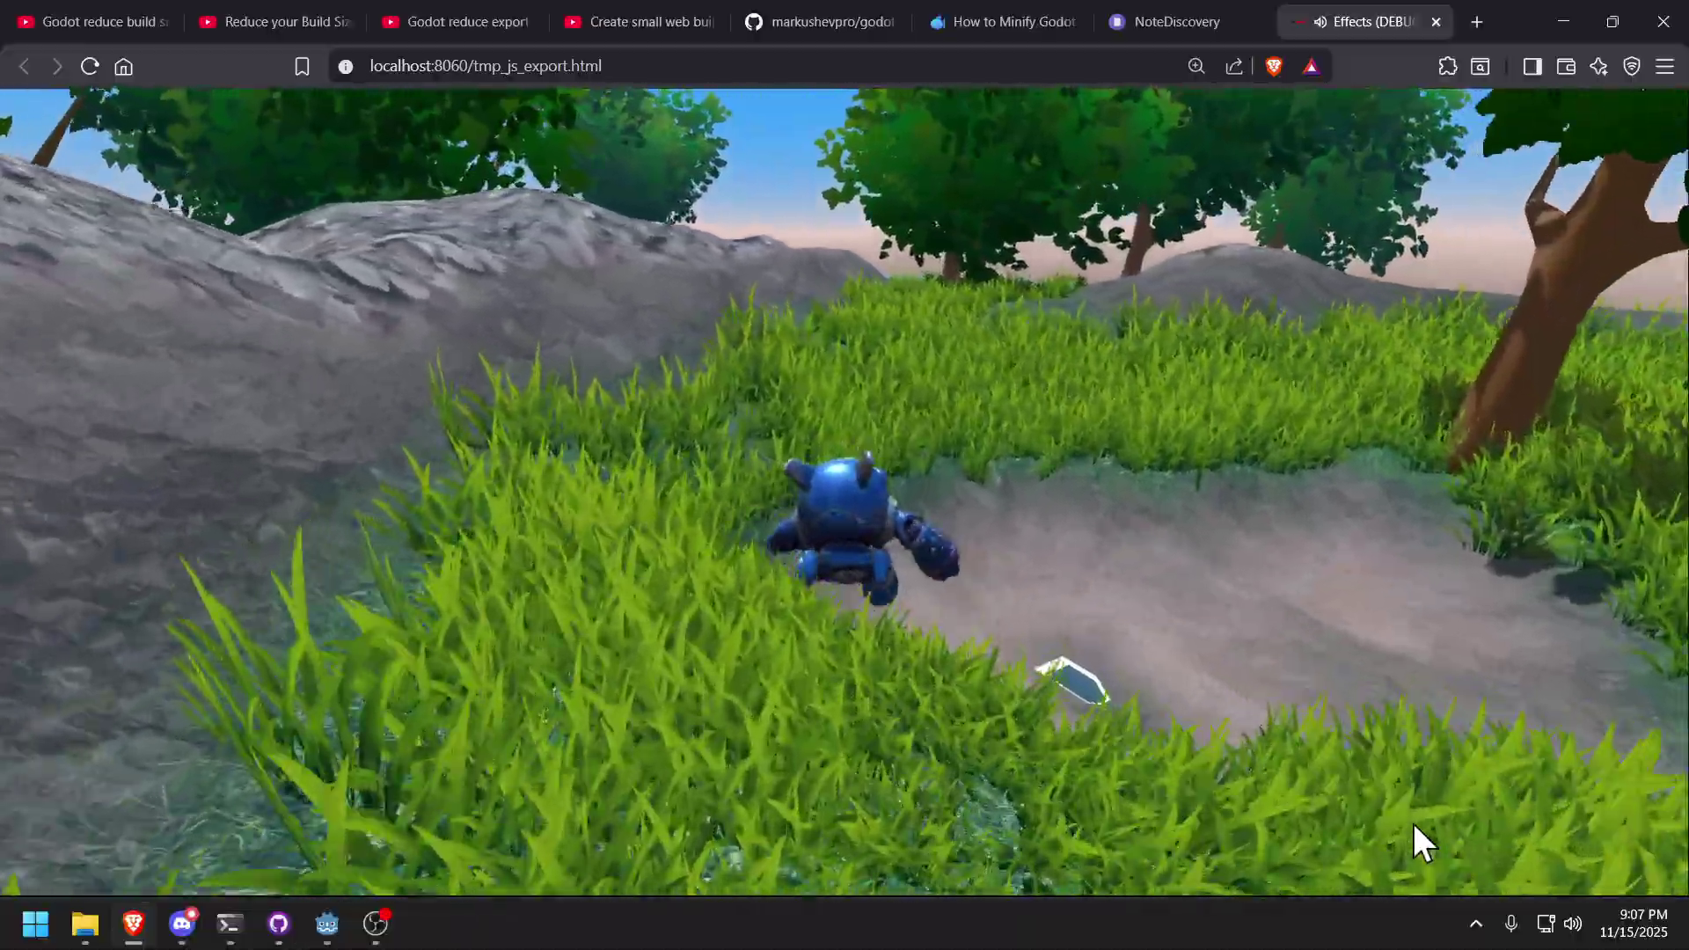
pyautogui.press('w')
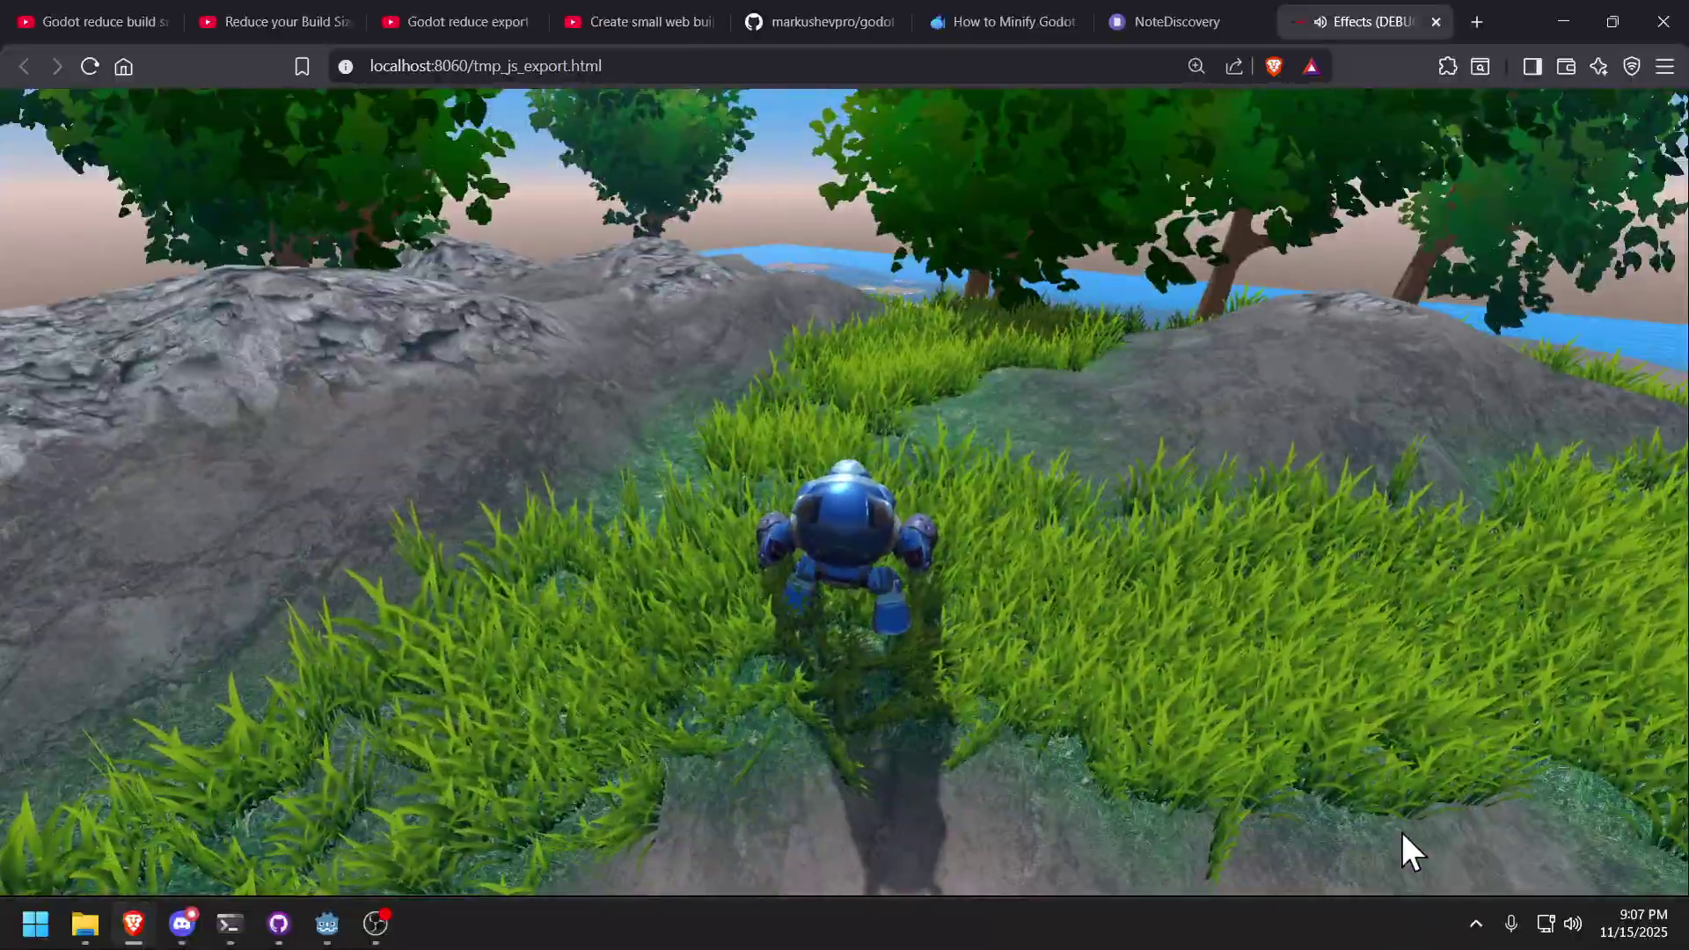
pyautogui.press('w')
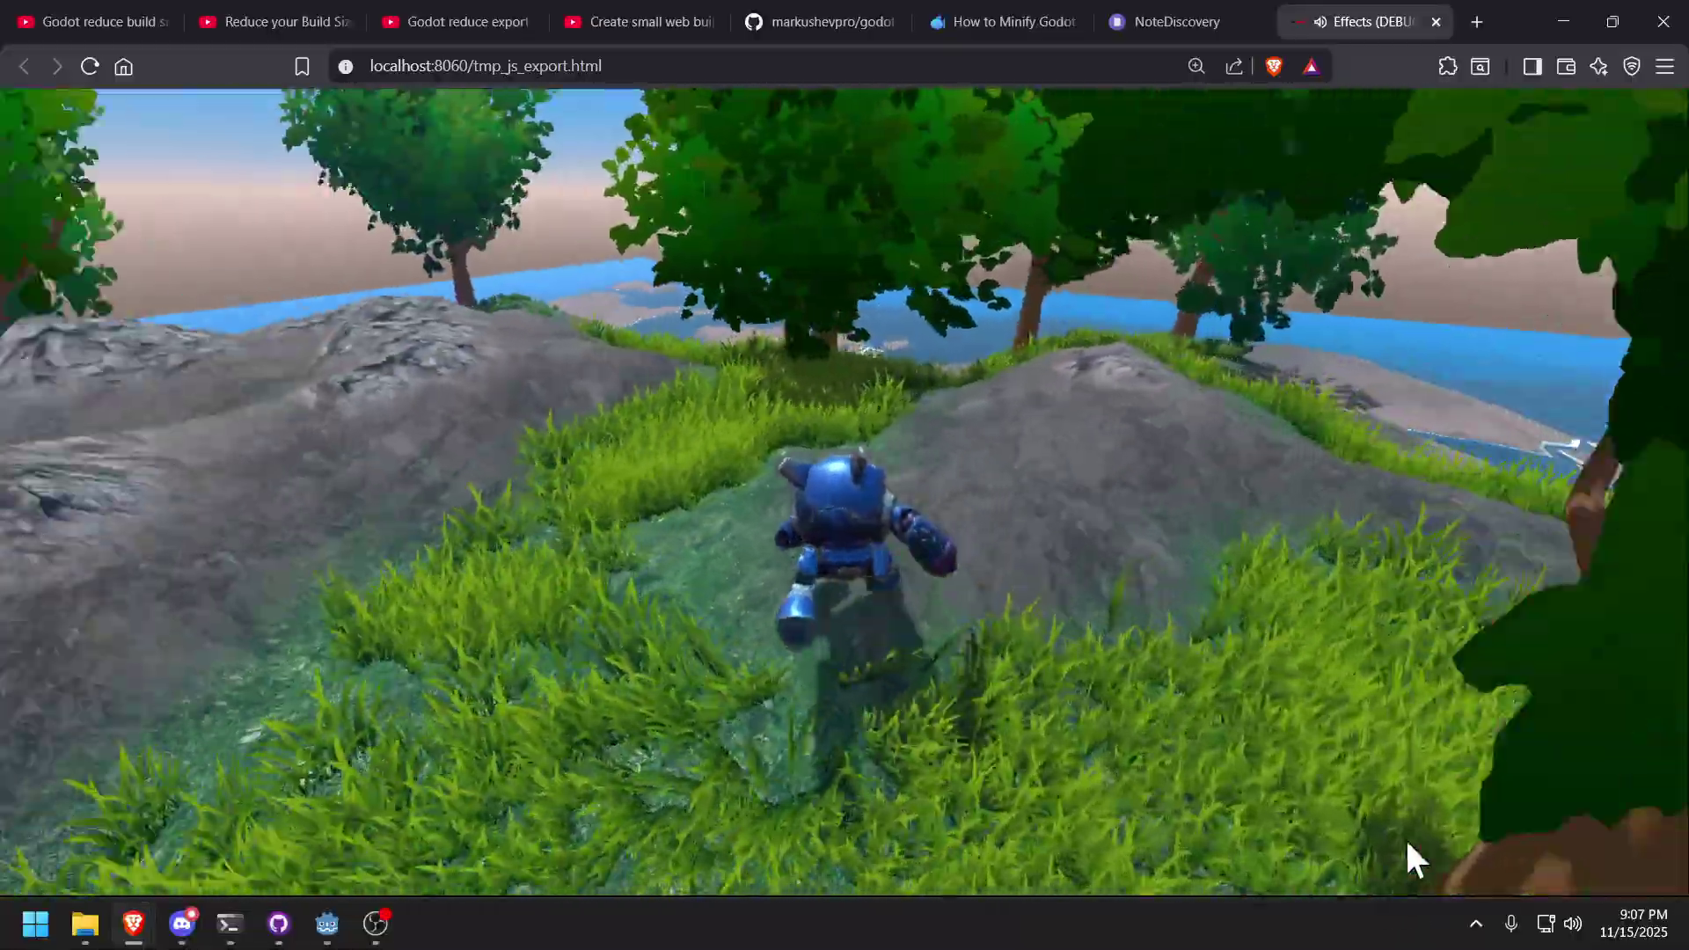
pyautogui.press('w')
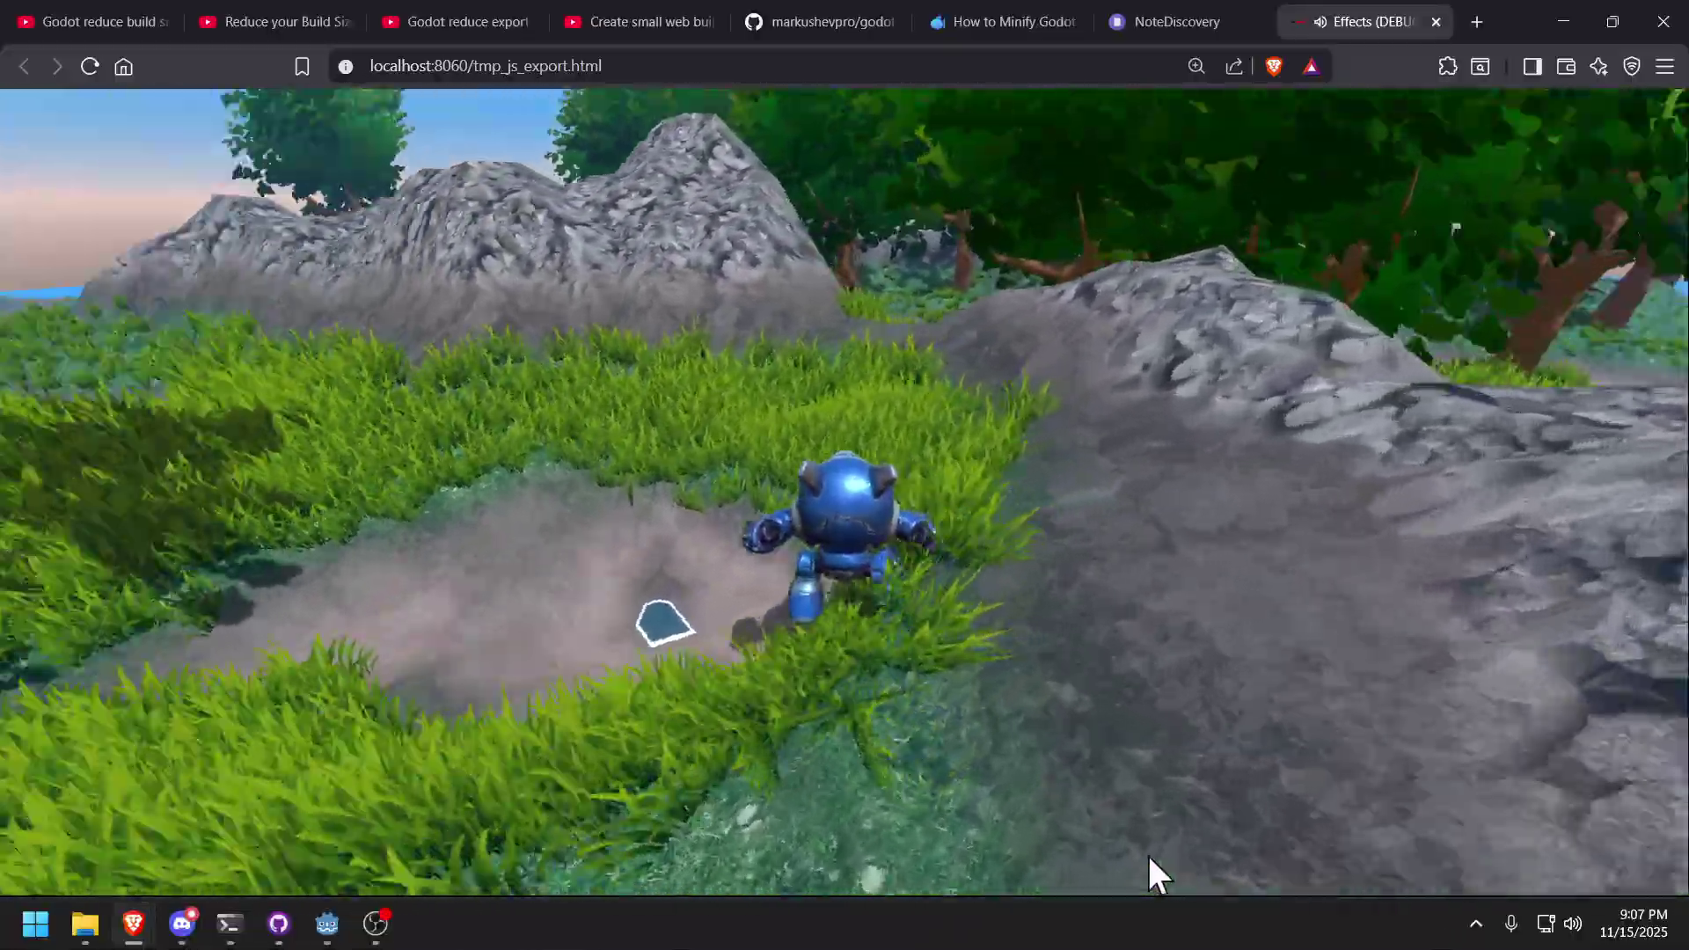
pyautogui.press('w')
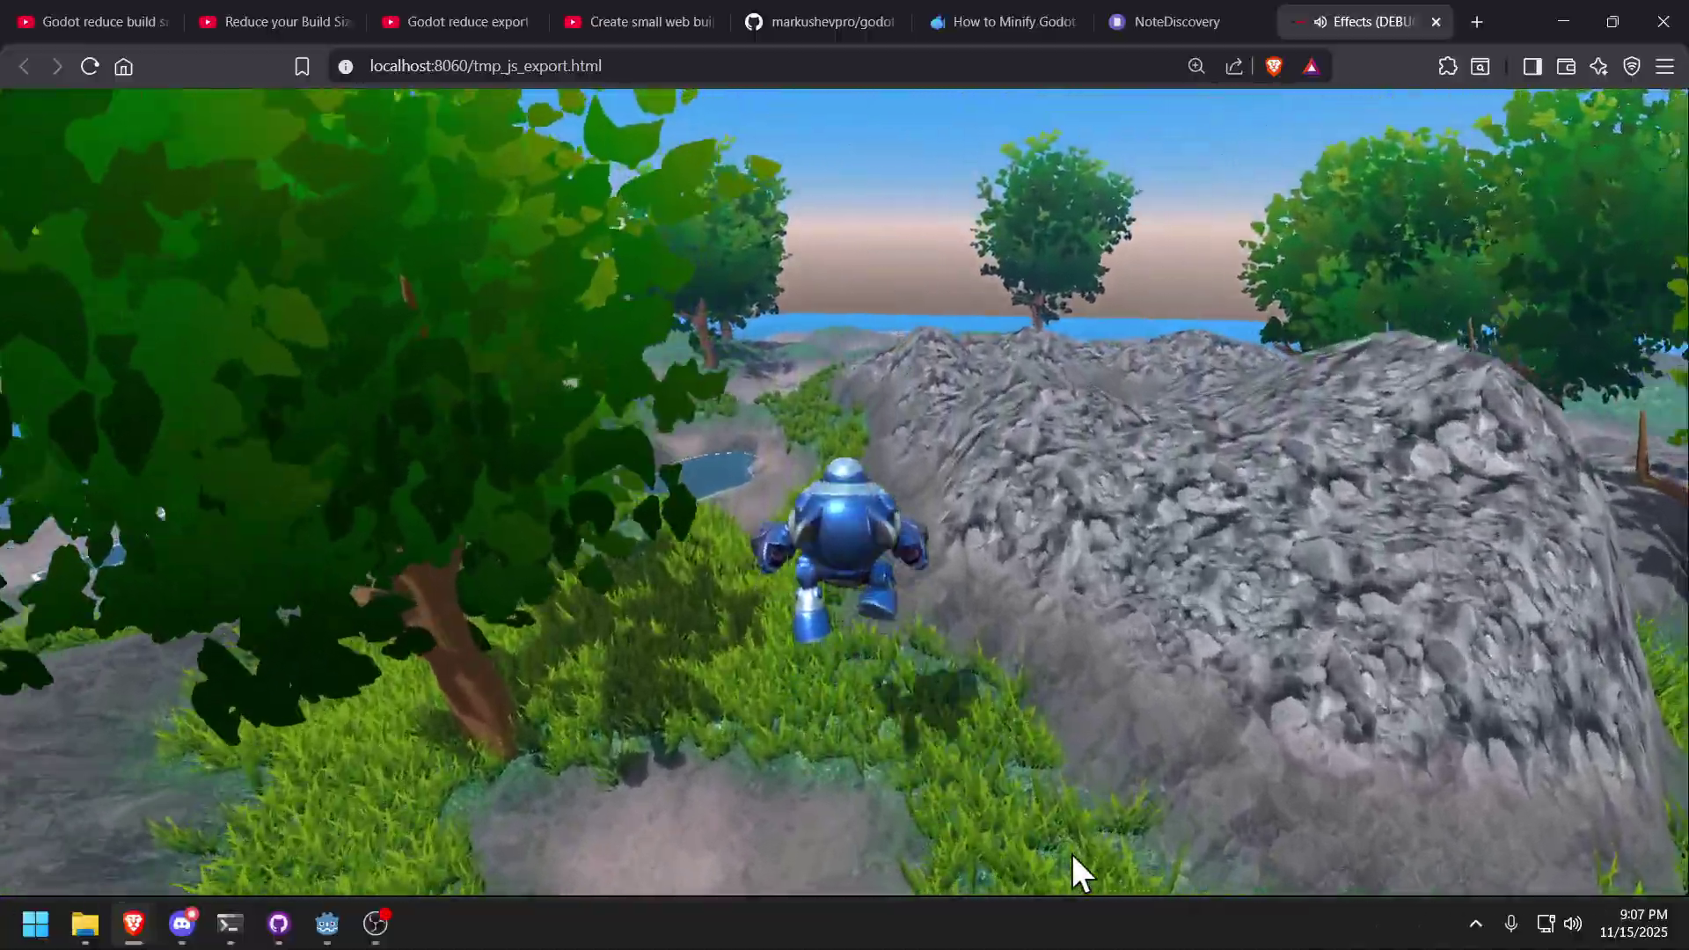
pyautogui.press('w')
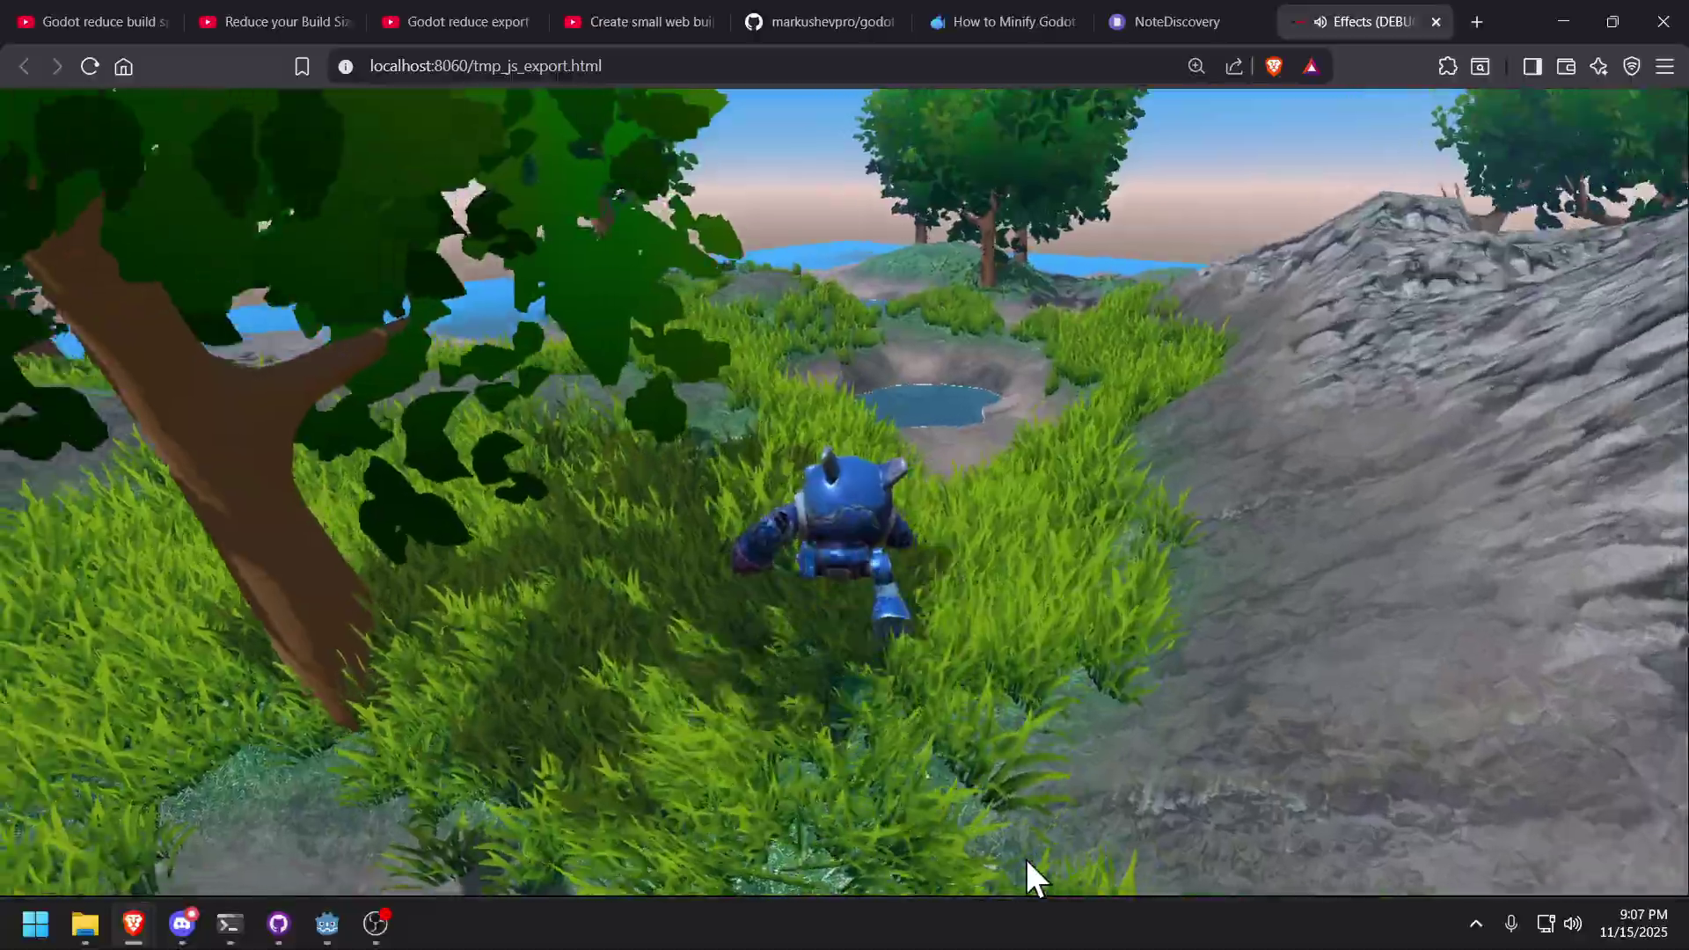
pyautogui.press('w')
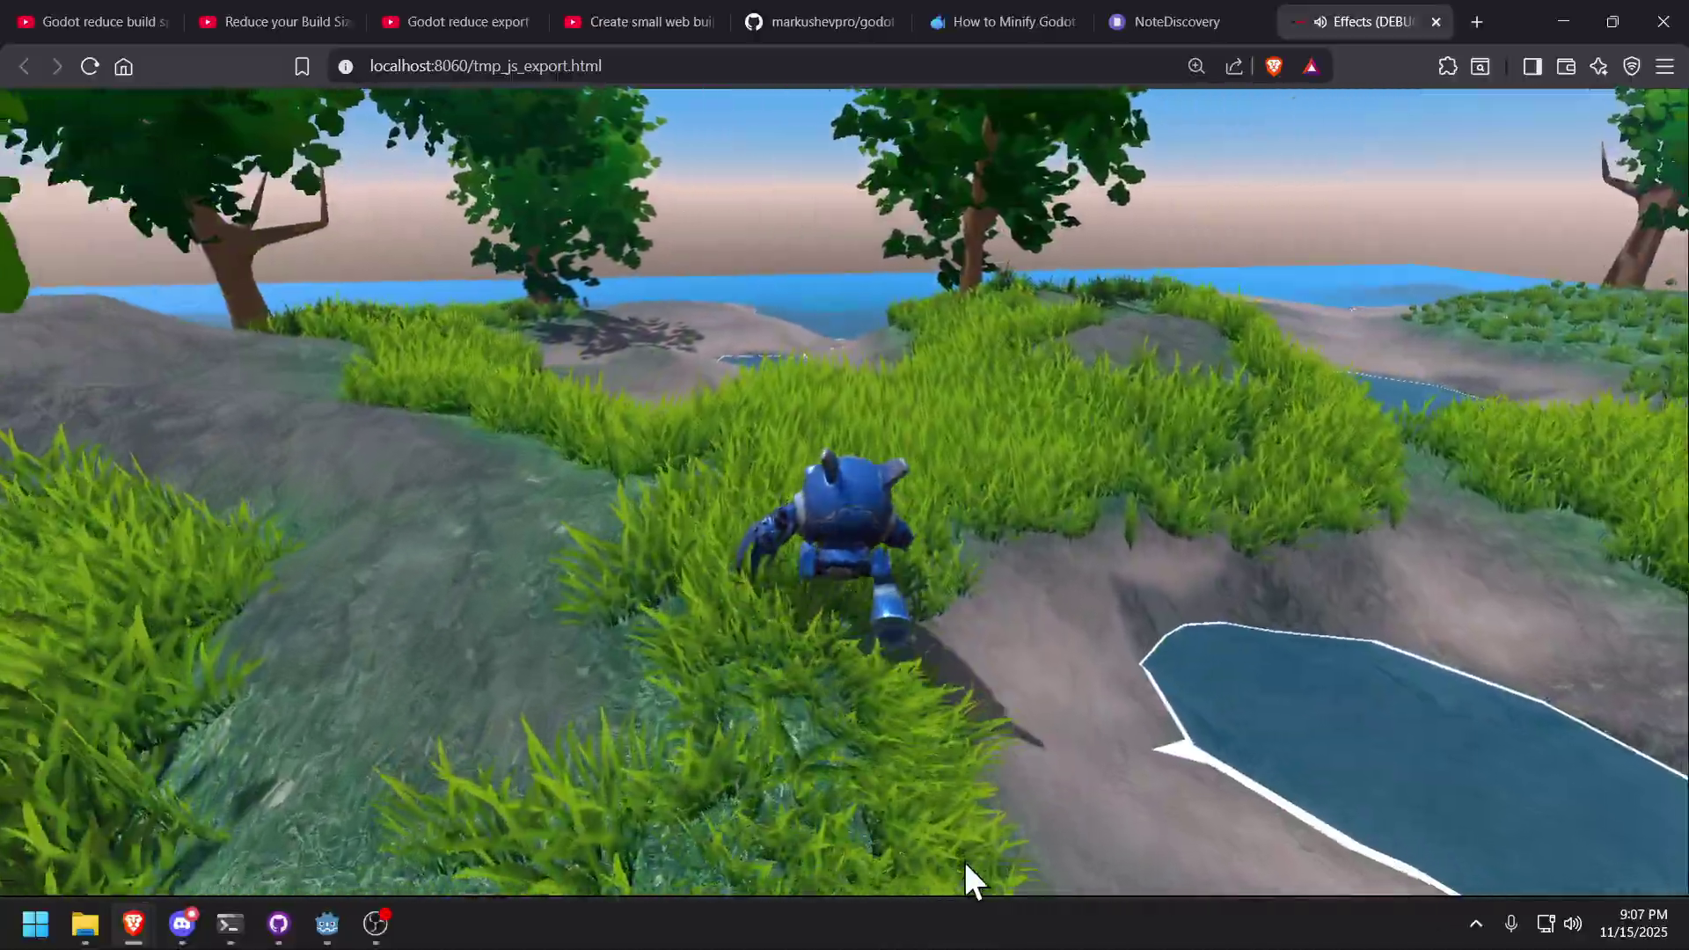
pyautogui.press('w')
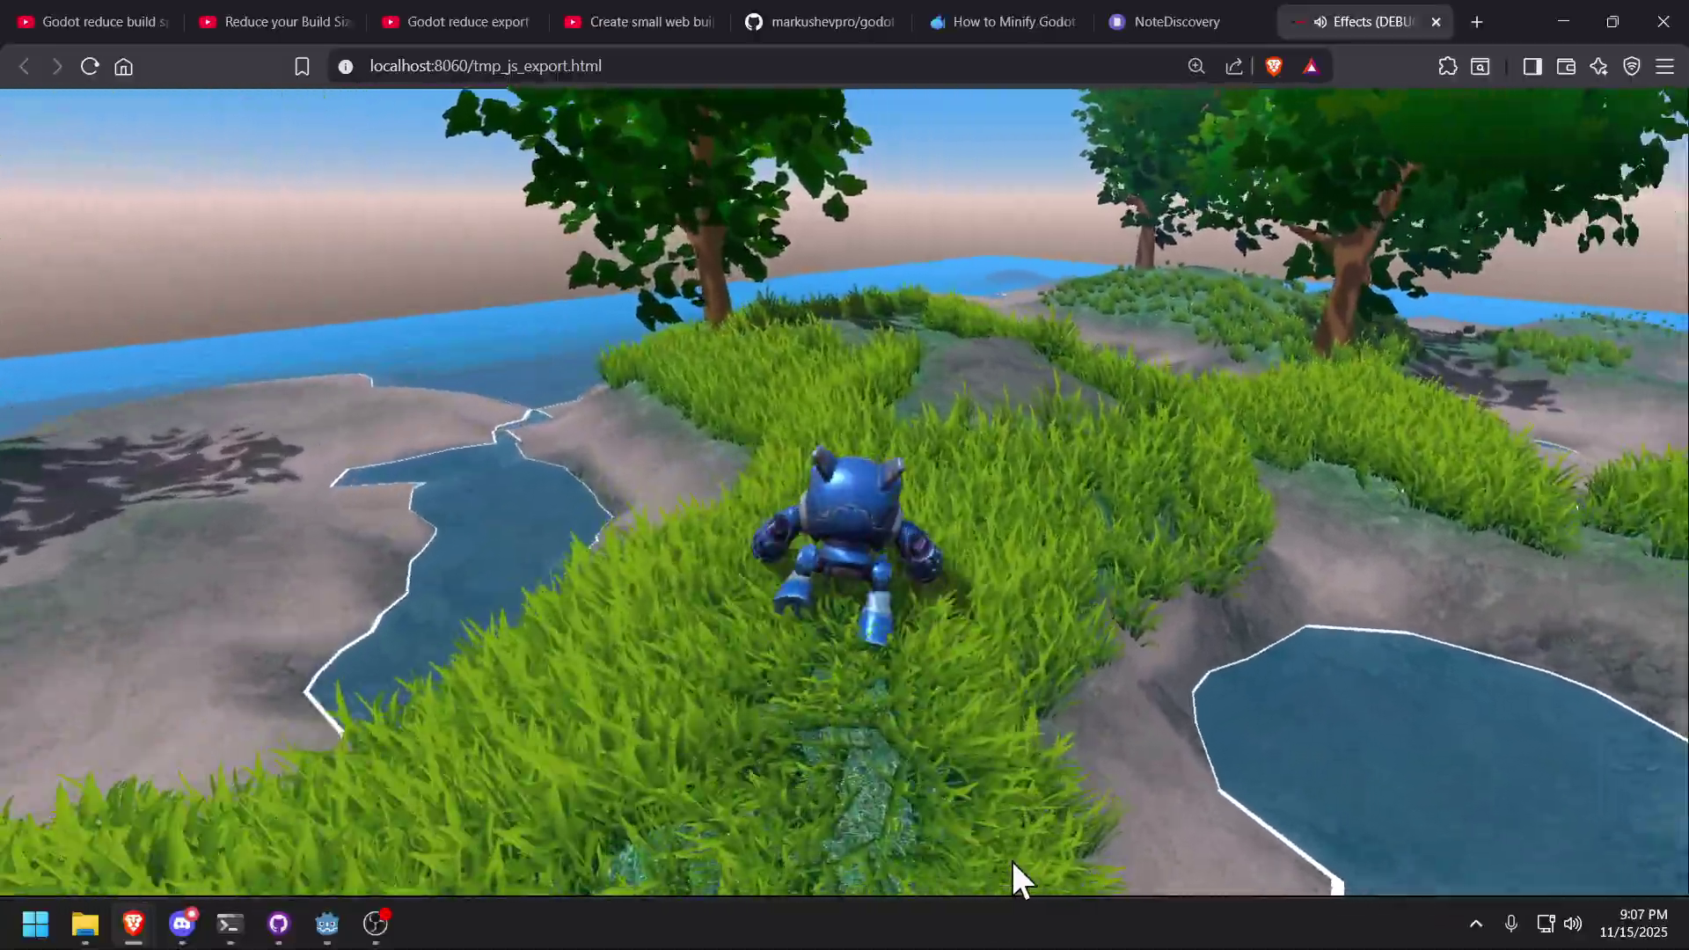
pyautogui.press('w')
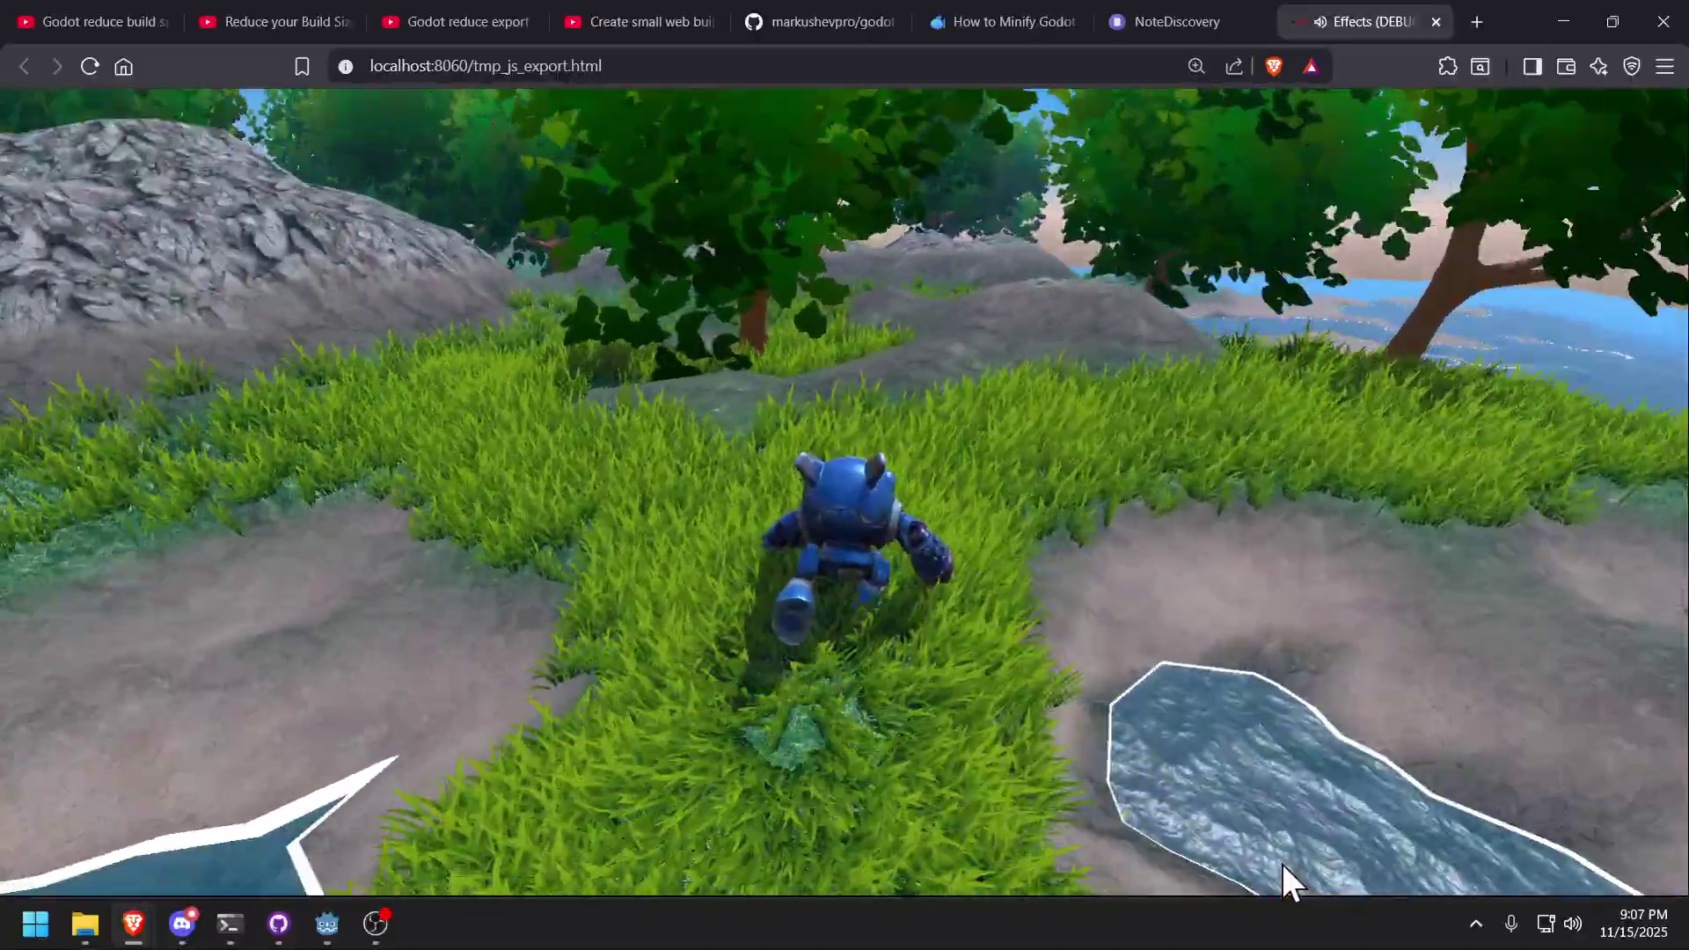
pyautogui.press('w')
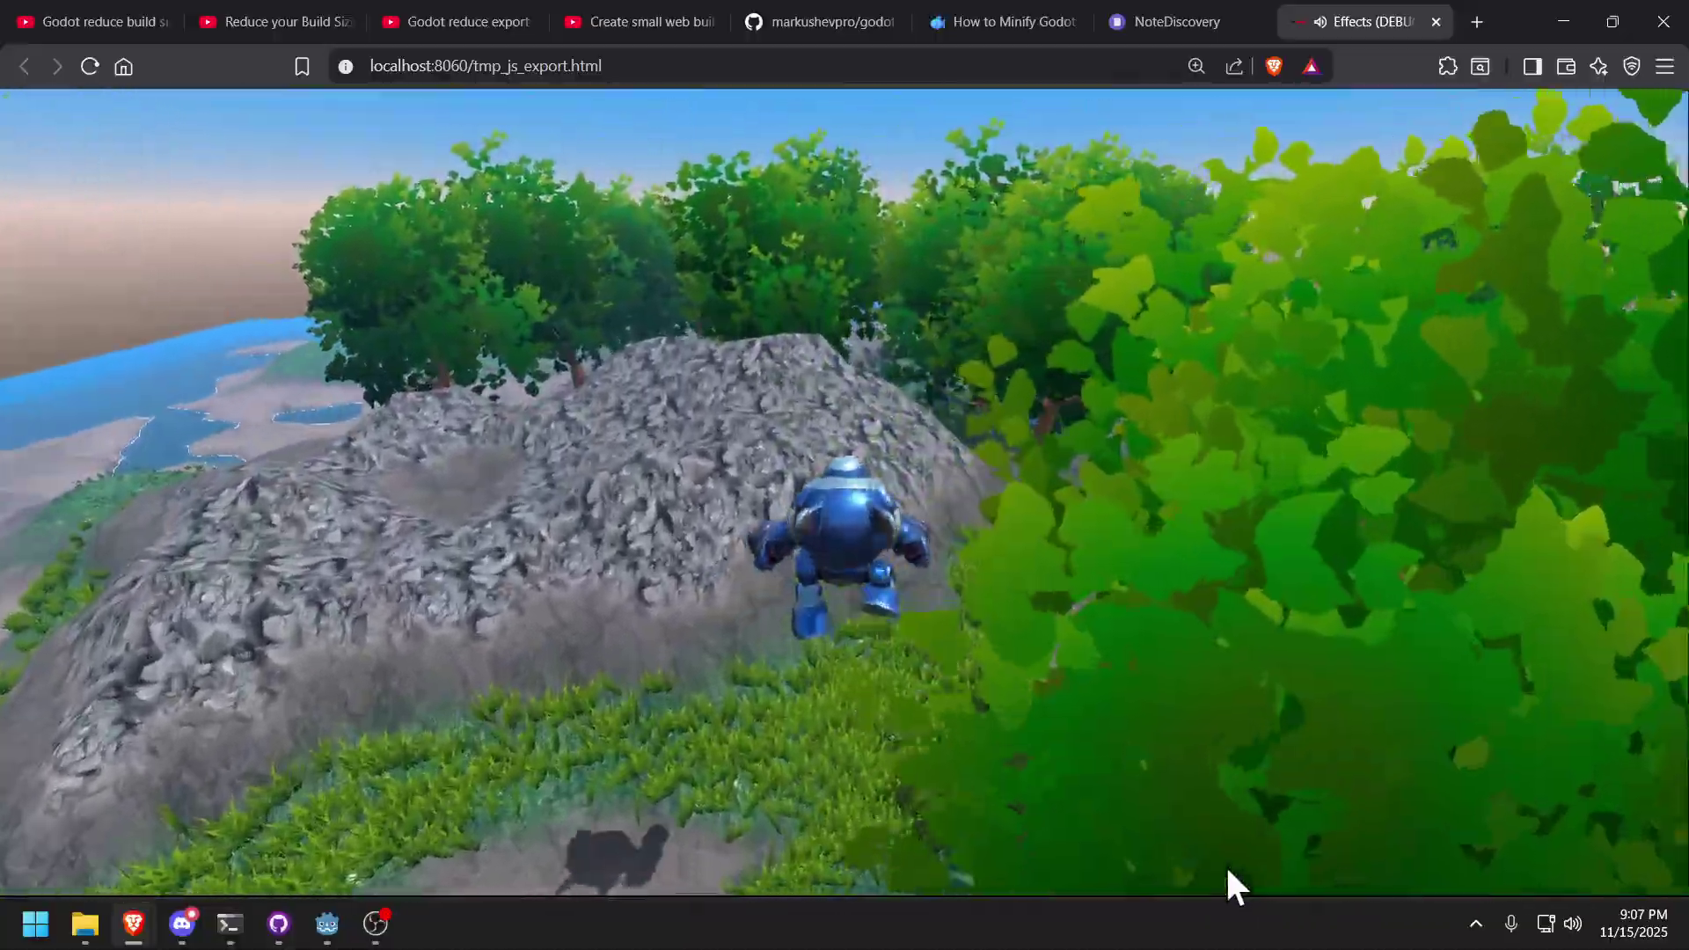
pyautogui.press('w')
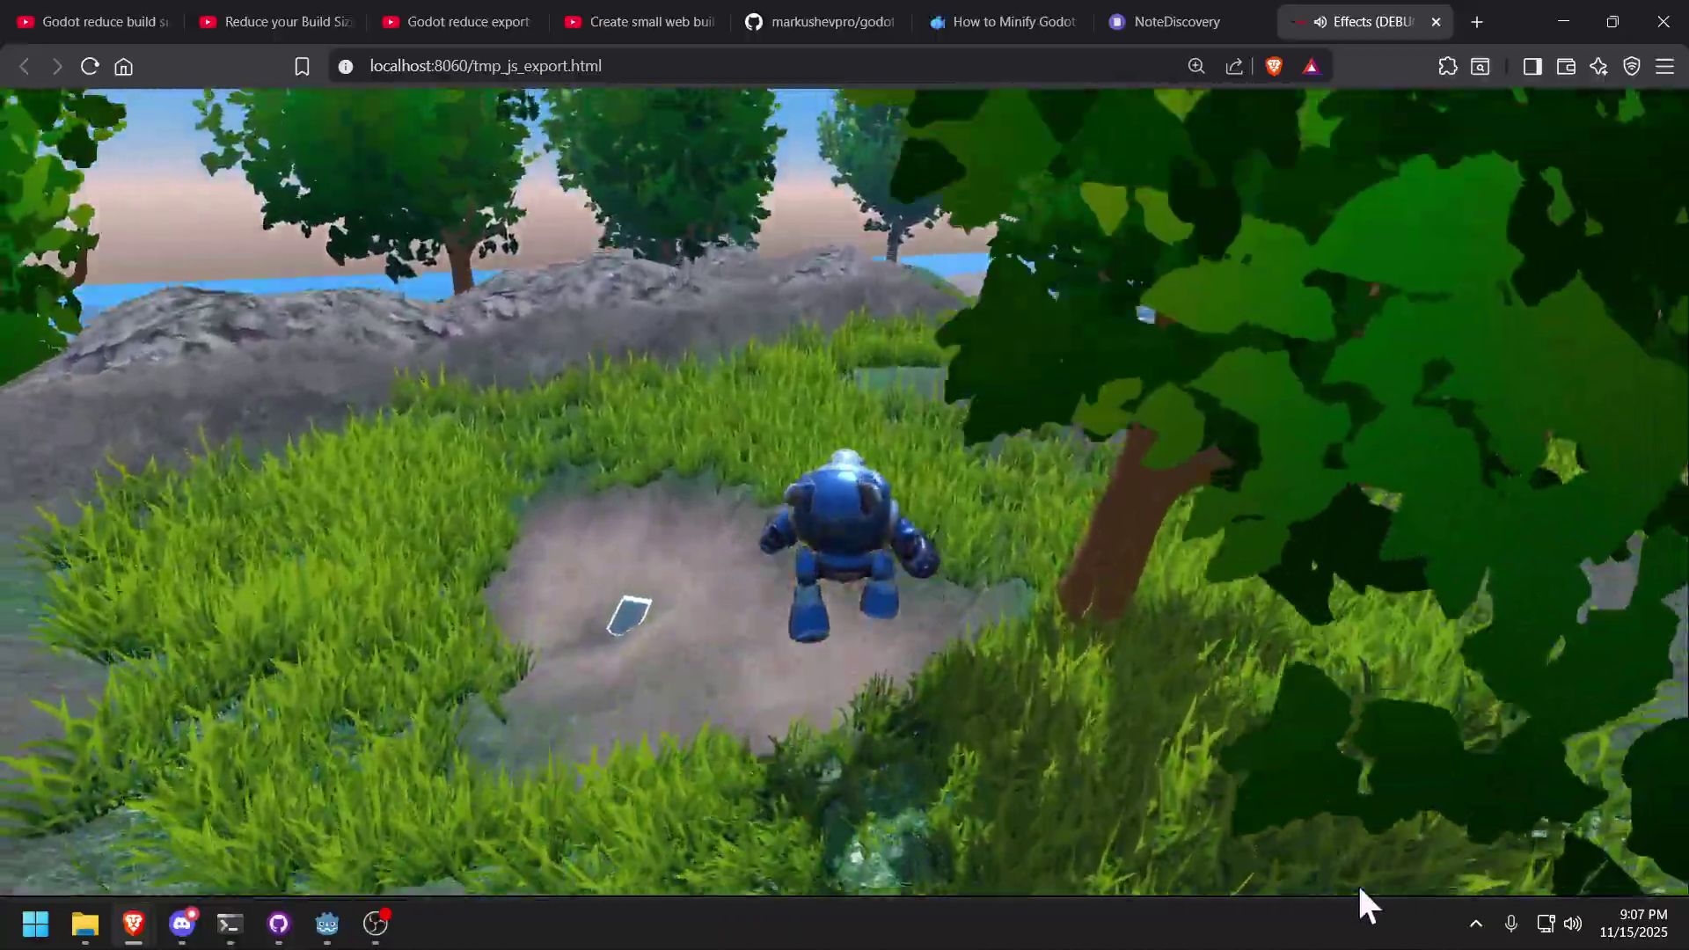
pyautogui.press('w')
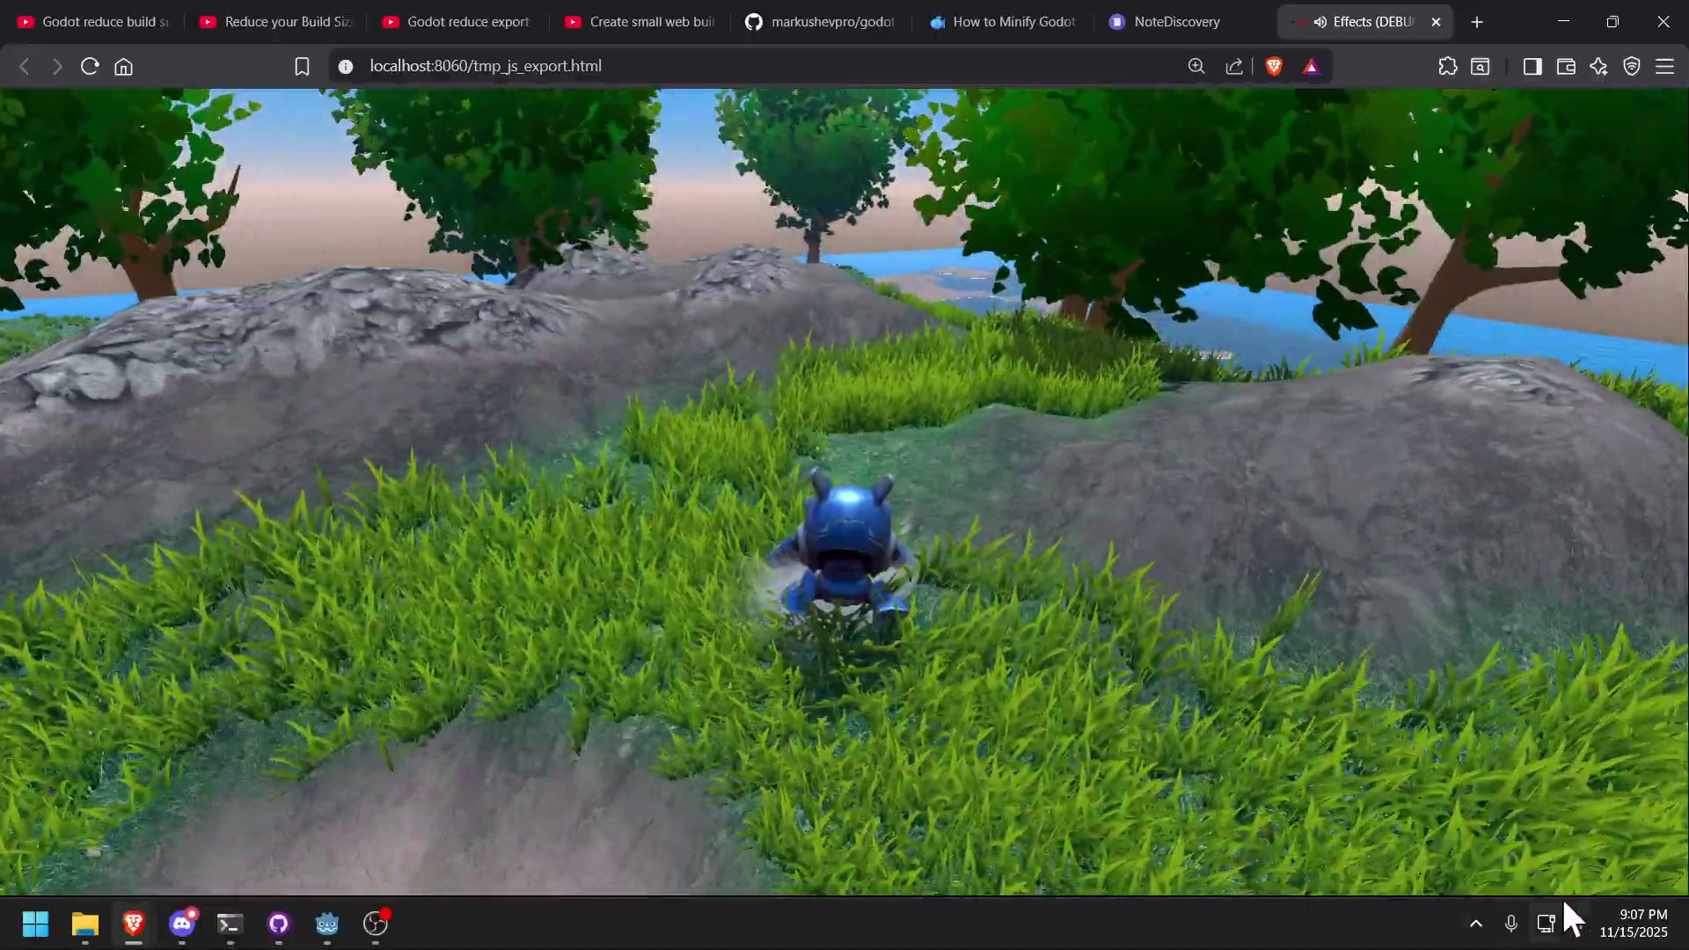
pyautogui.press('w')
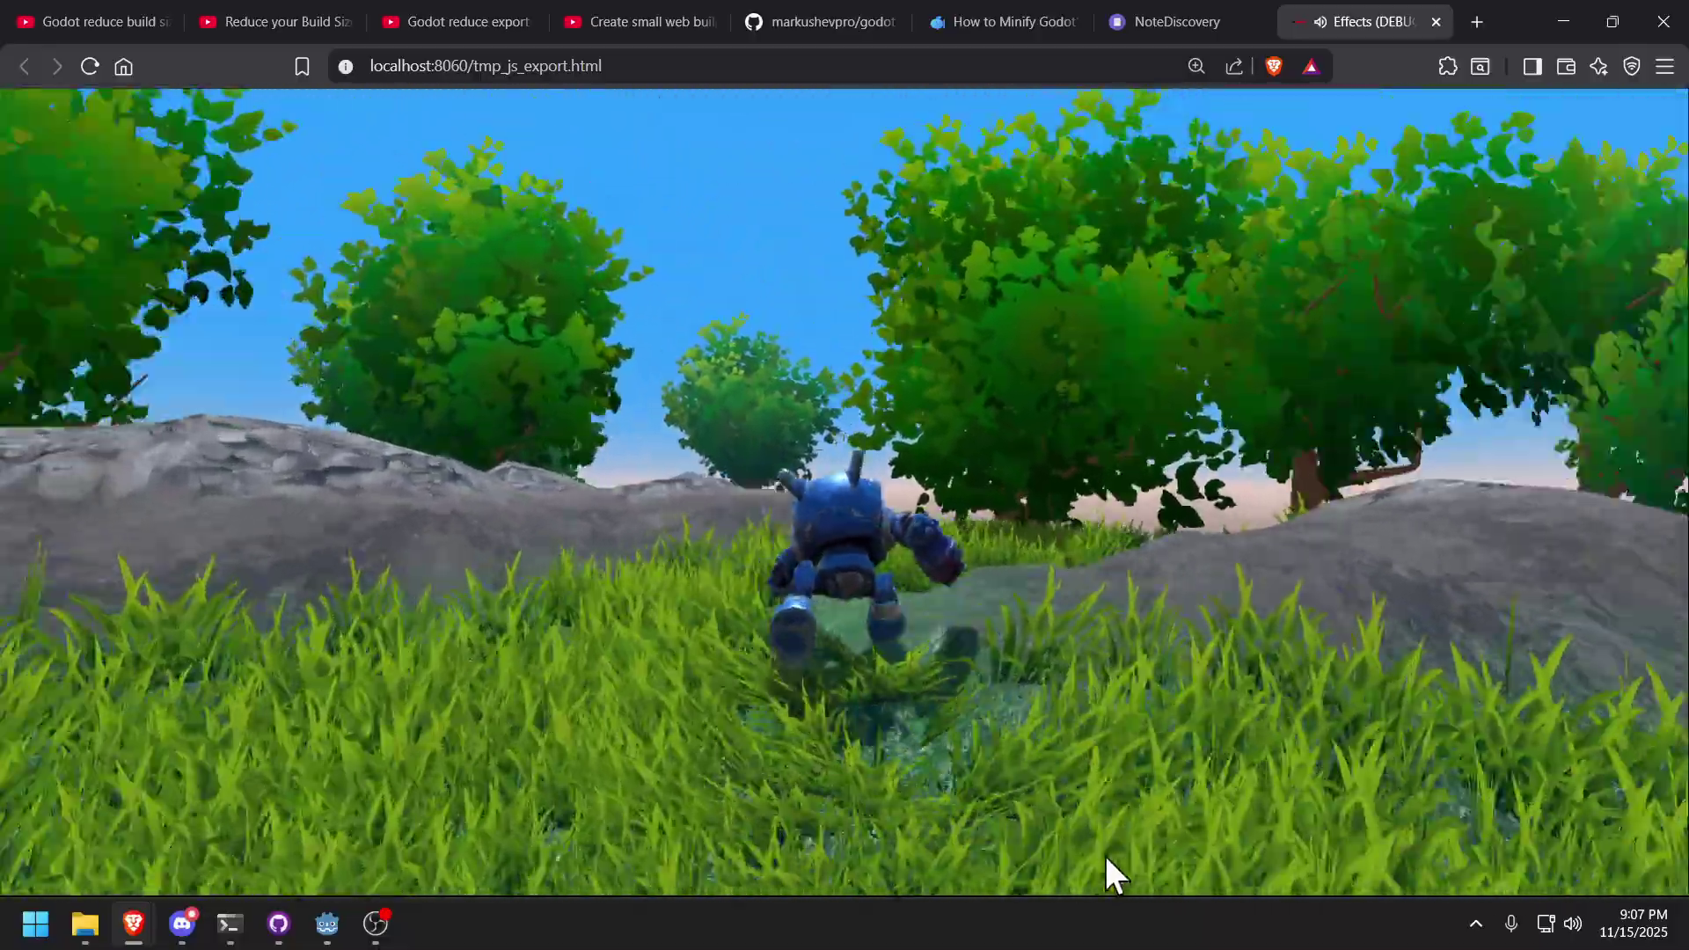
pyautogui.press('w')
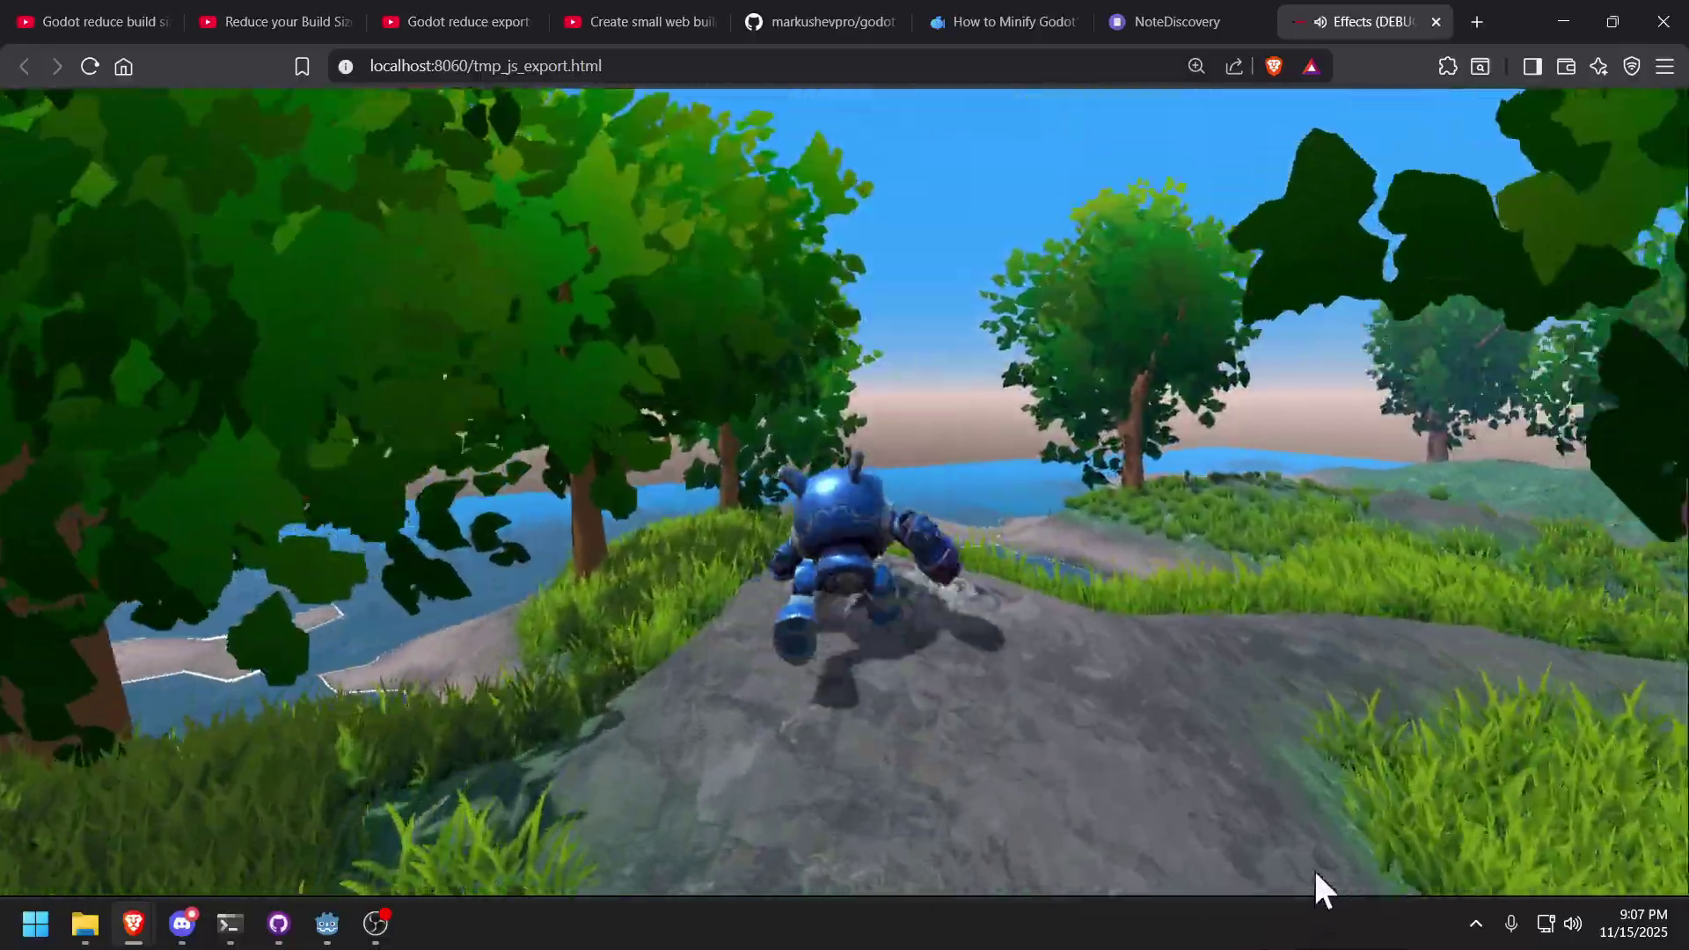
pyautogui.press('w')
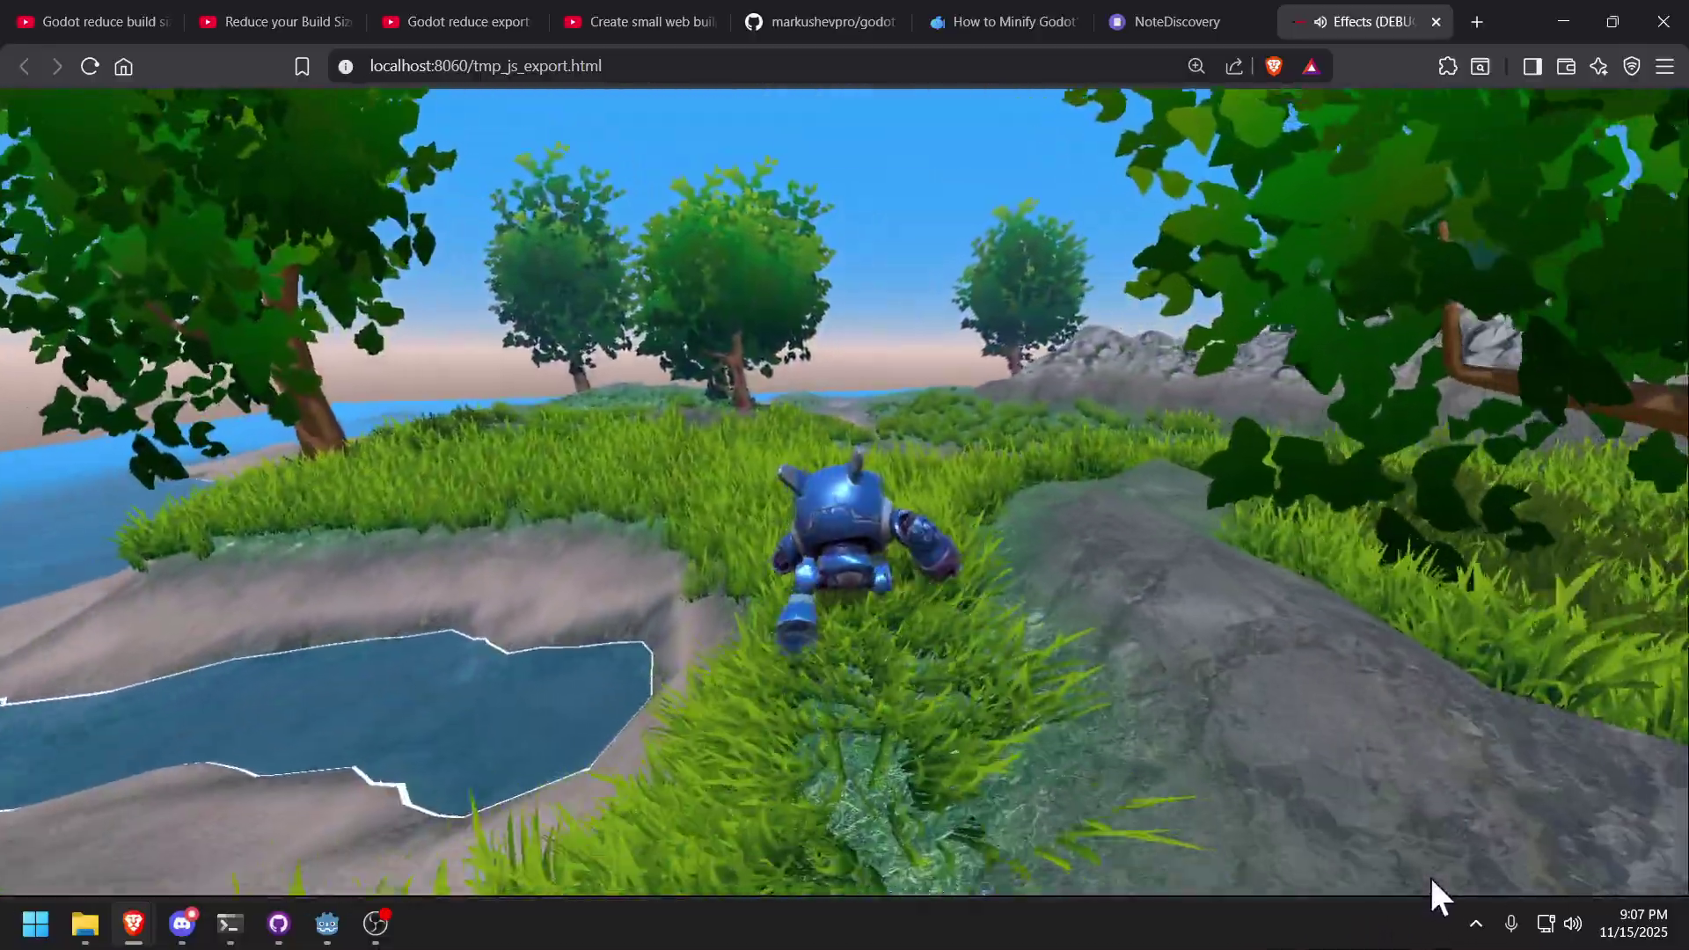
pyautogui.press('w')
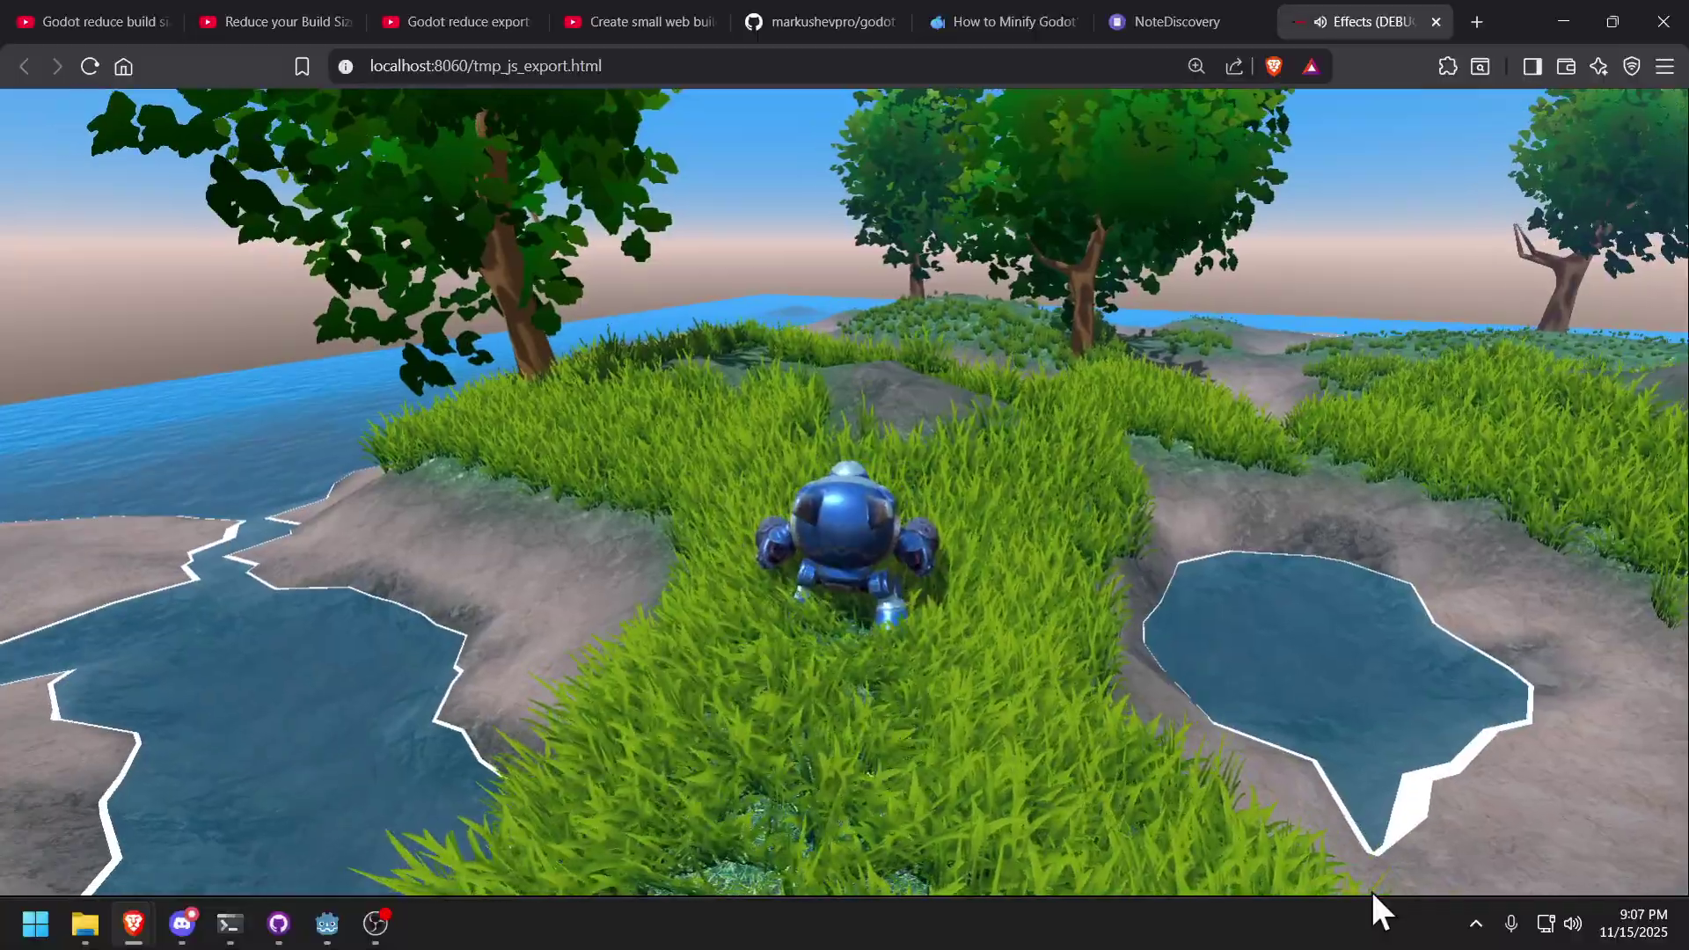
pyautogui.press('w')
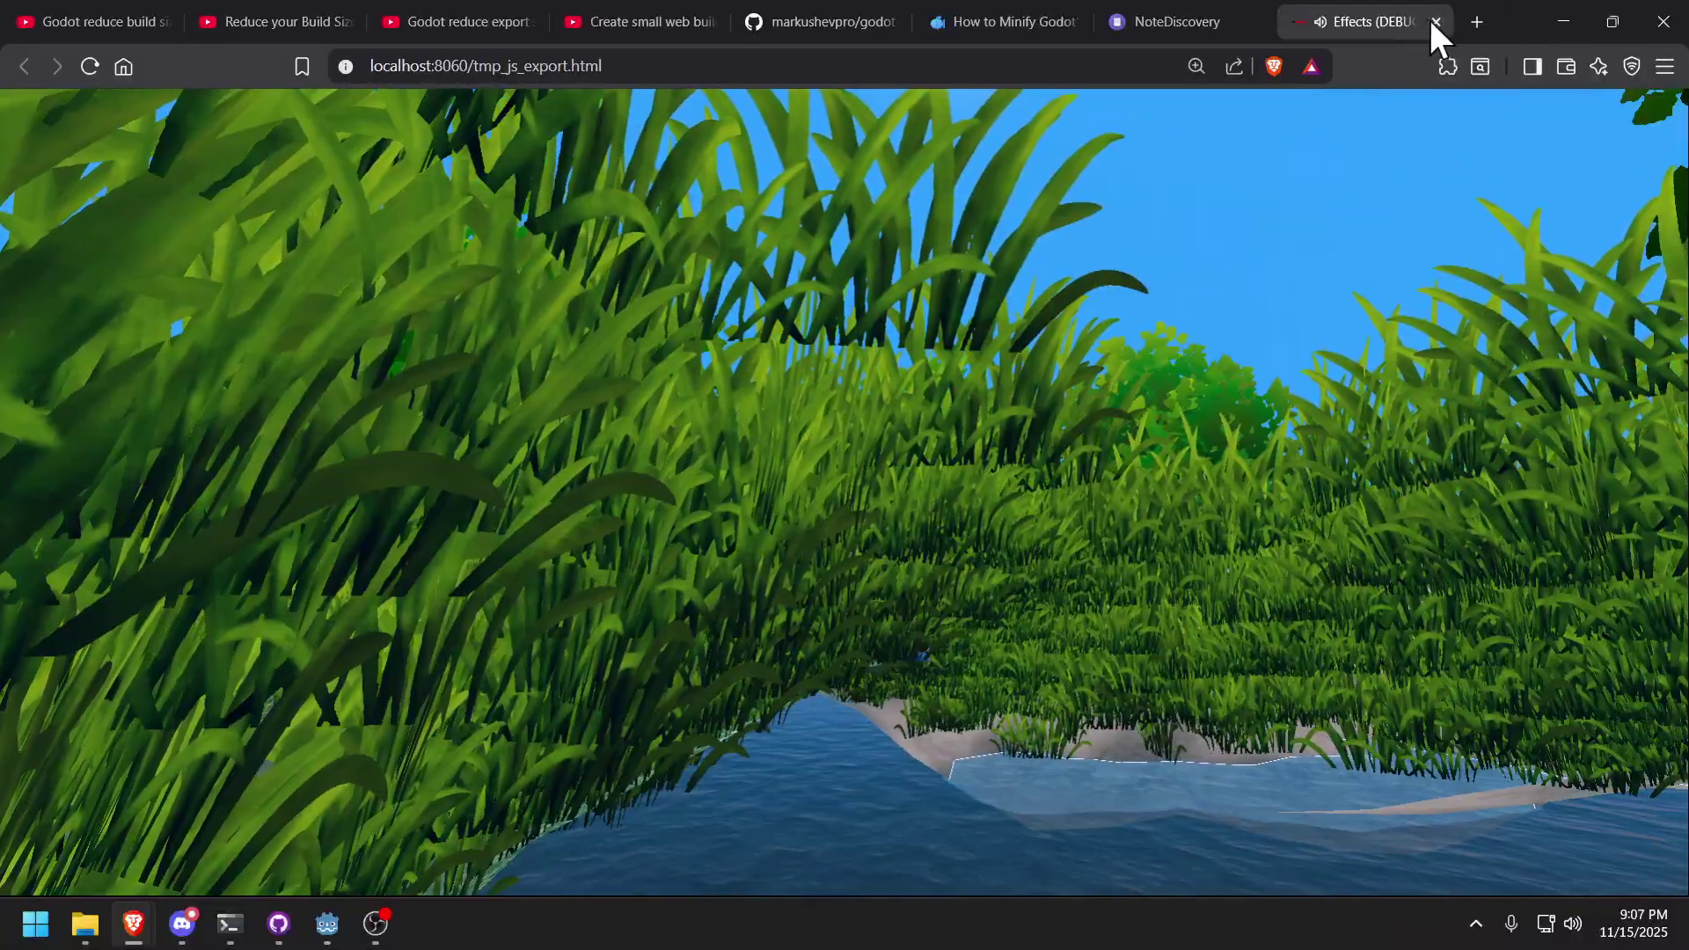
# Close the game and review the note's Results table of 73.0, 25.2 and 23.5 MB builds.
pyautogui.click(1434, 22)
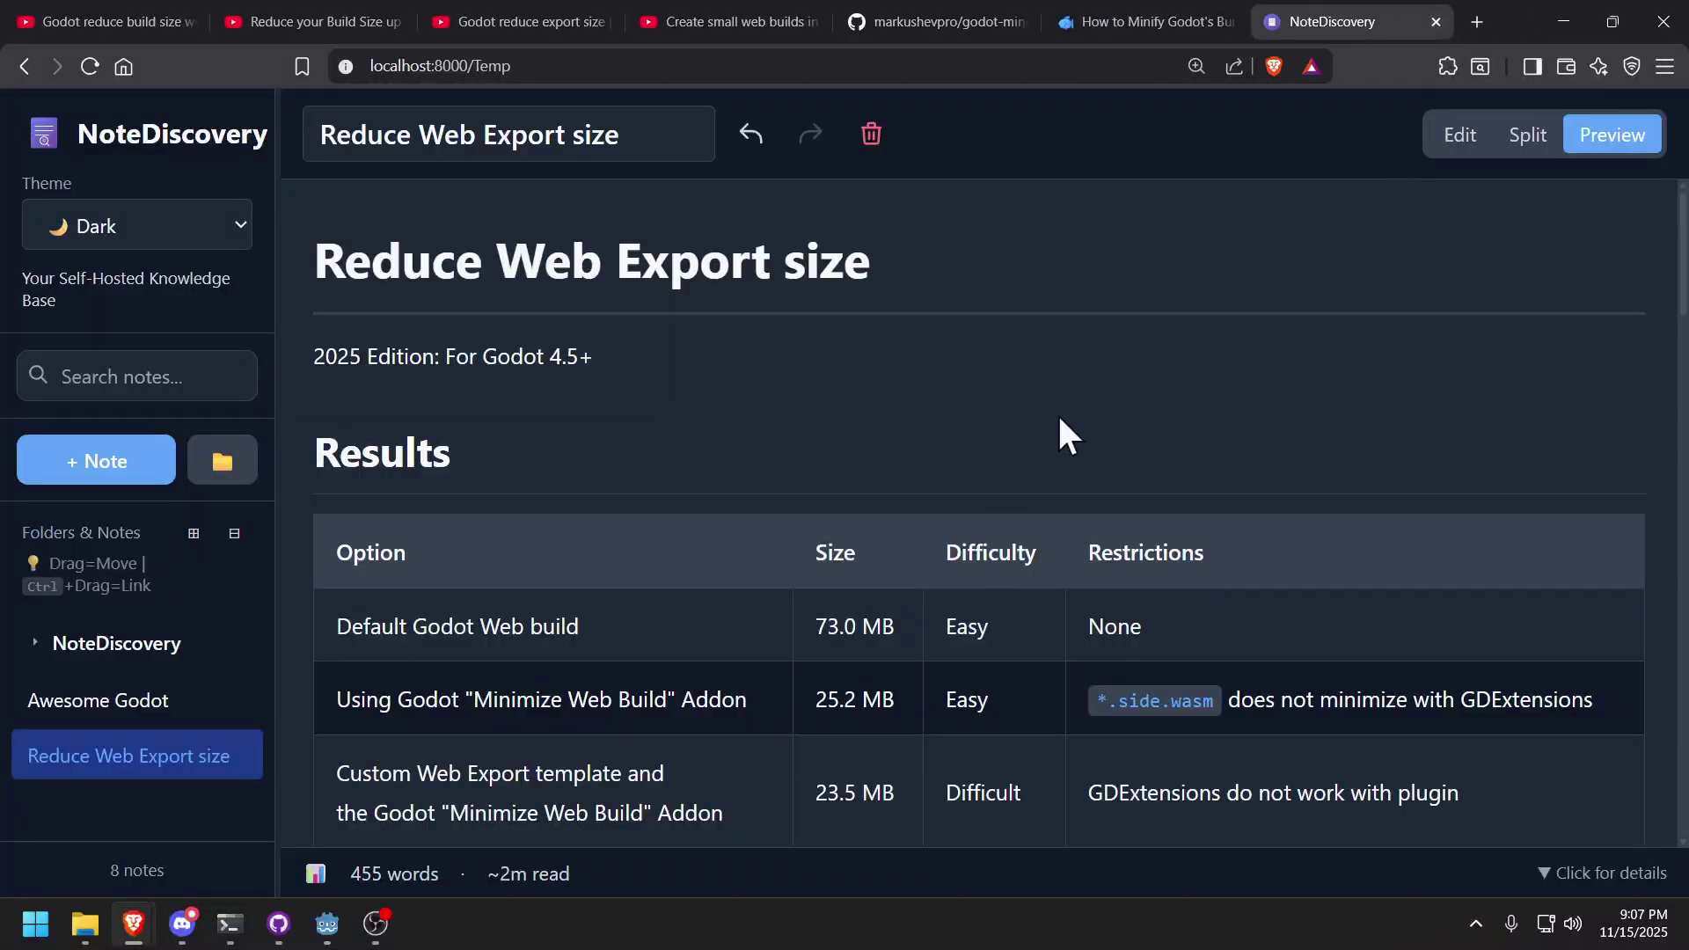
pyautogui.scroll(-2, 1031, 343)
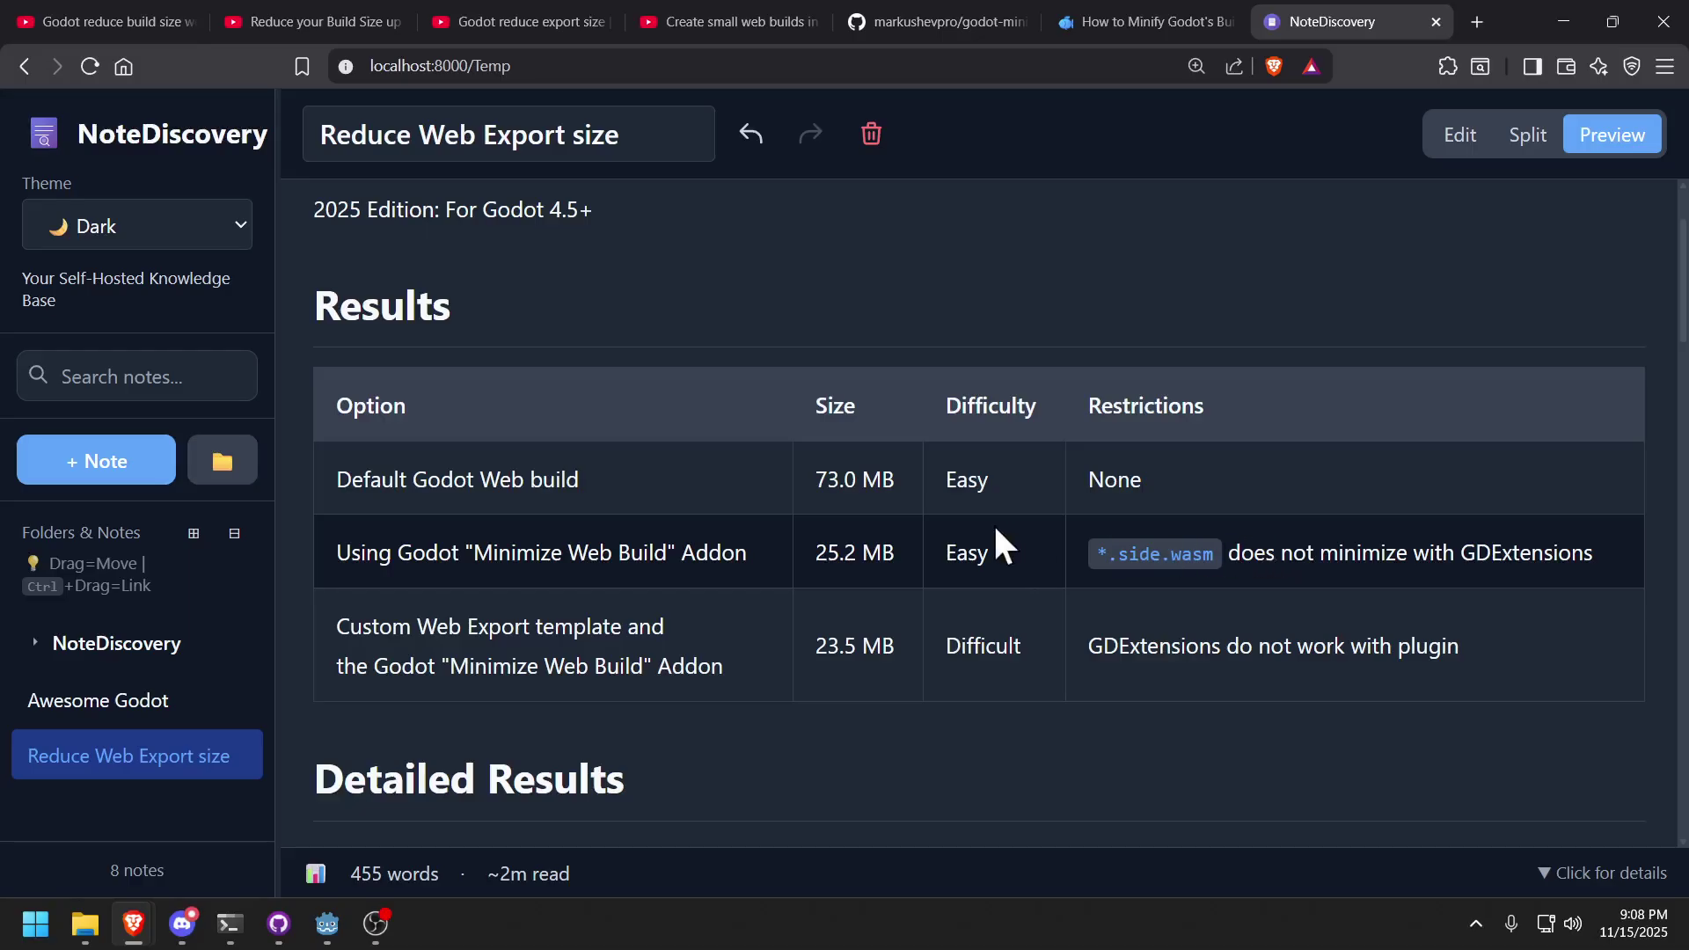
pyautogui.scroll(-2, 1031, 537)
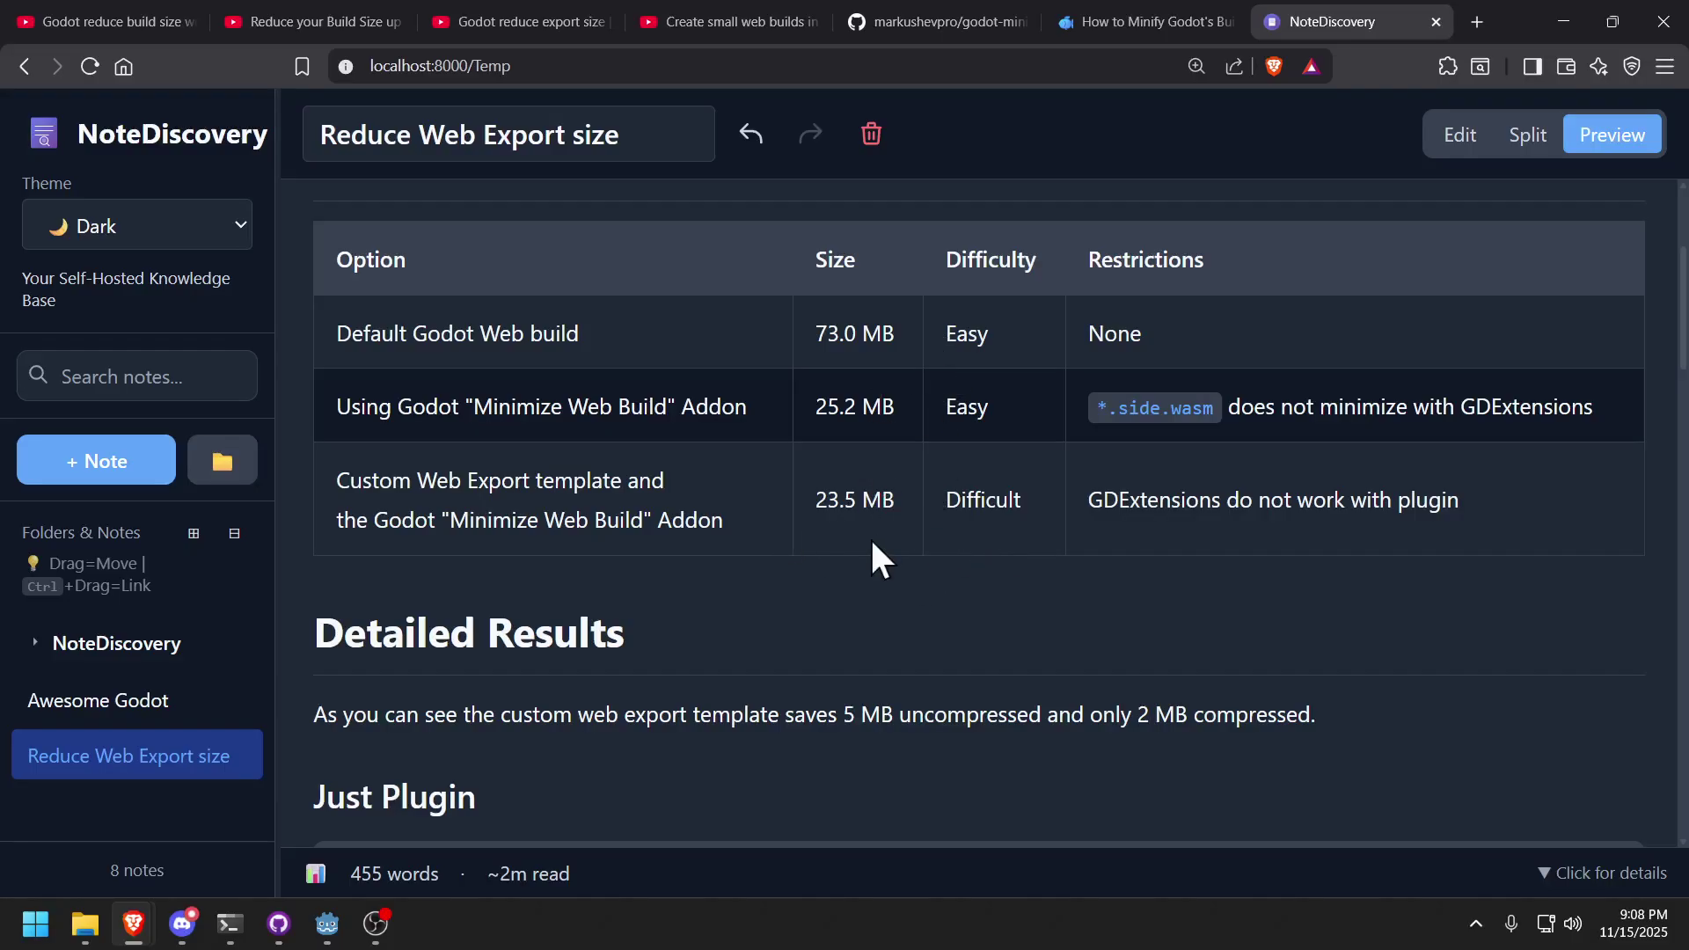
pyautogui.scroll(2, 870, 550)
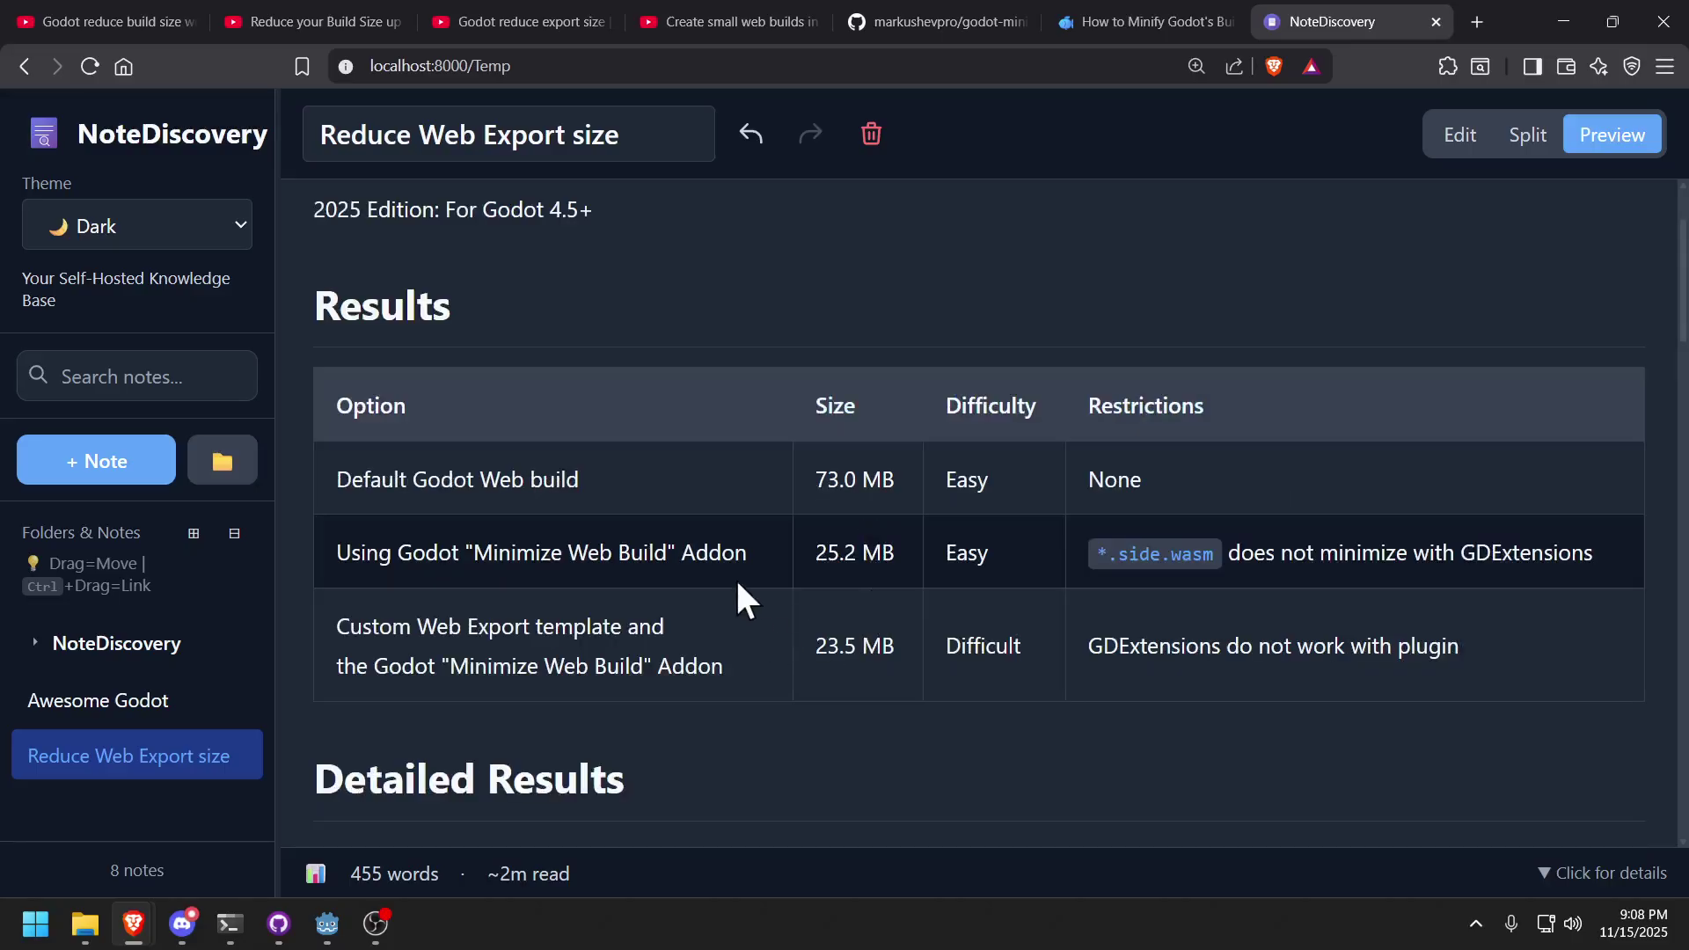
# Export the Web (Runnable) preset from Project > Export as index.html into HTML_TEMP.
pyautogui.moveTo(331, 929)
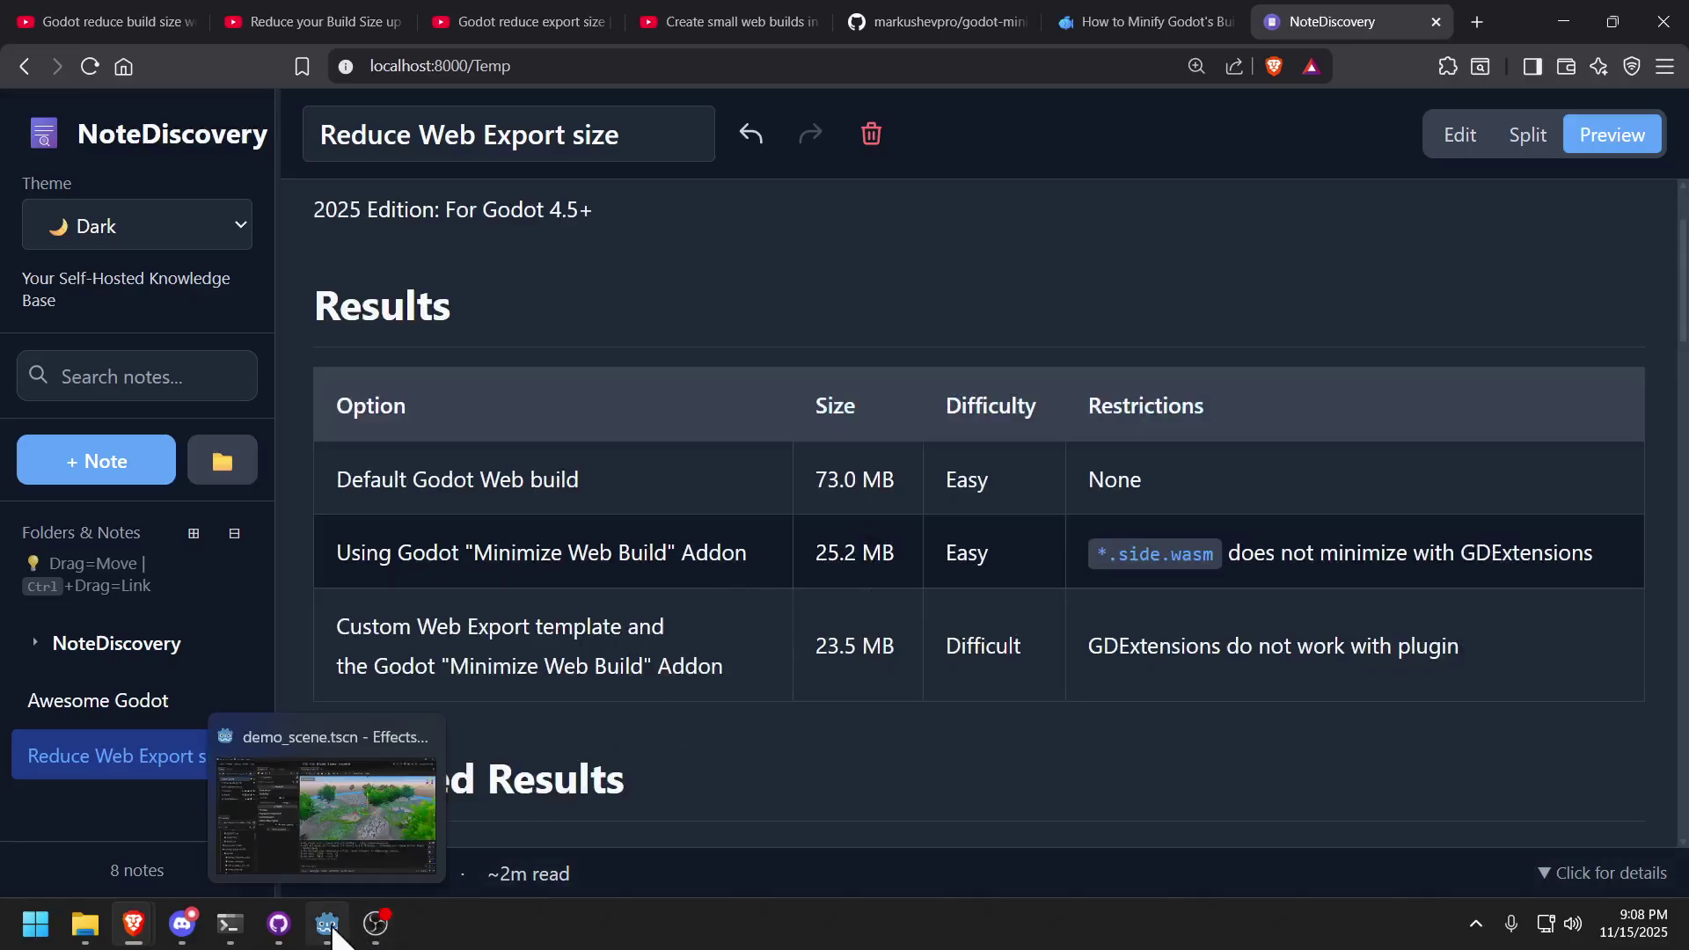
pyautogui.click(328, 925)
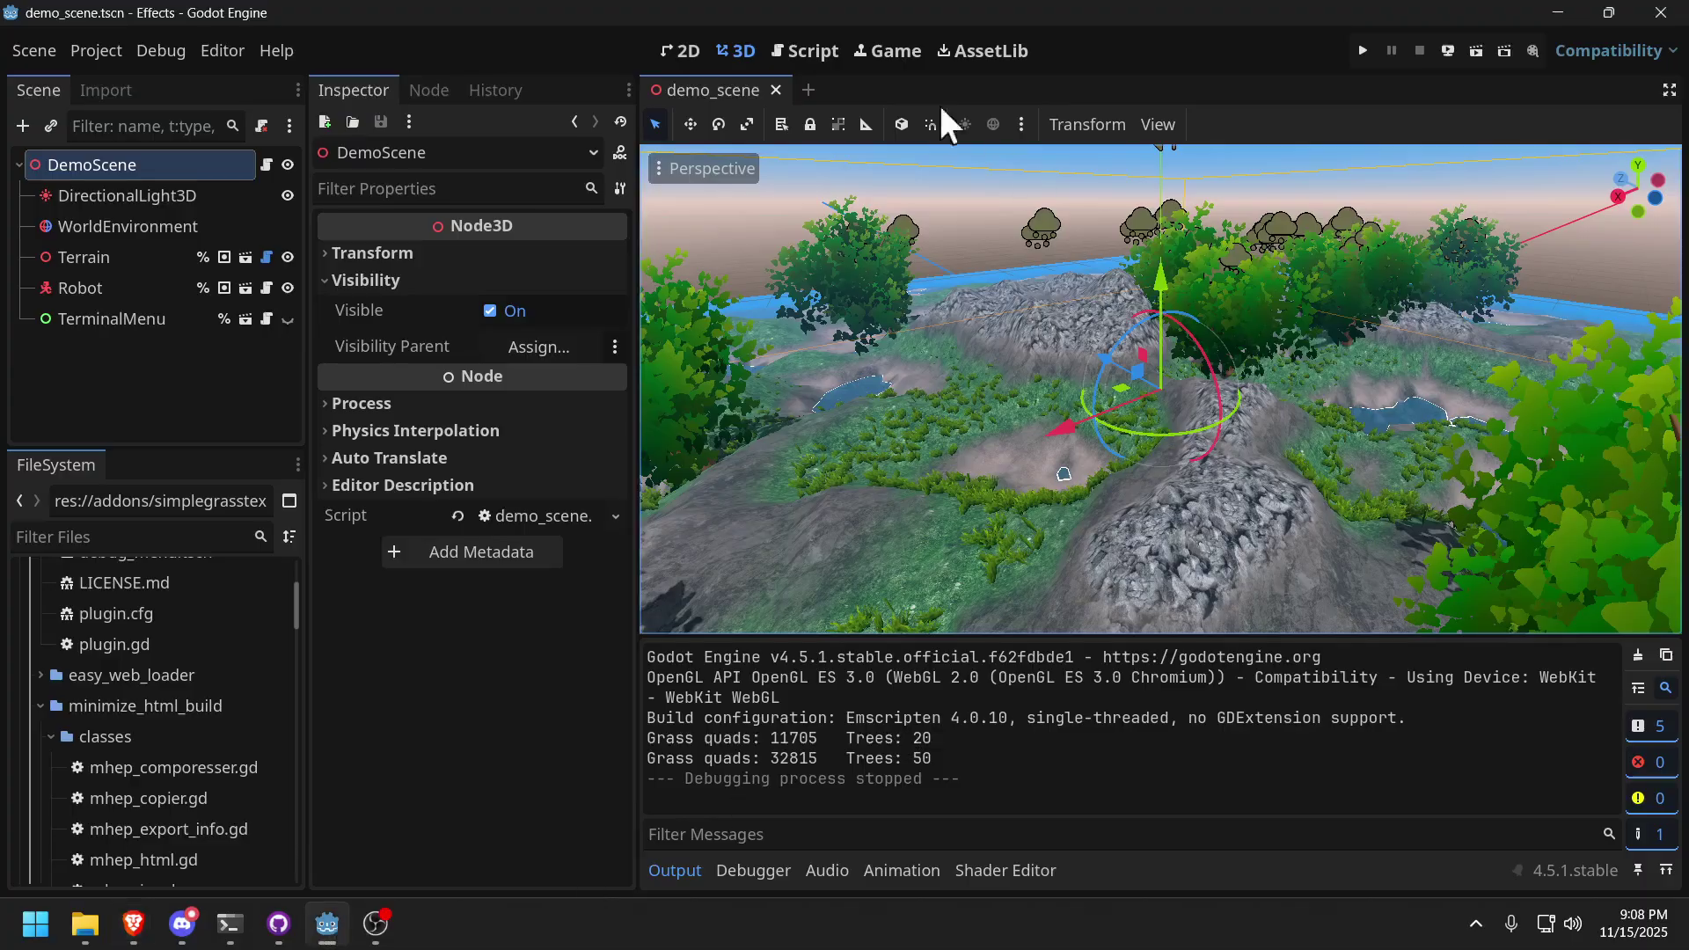
pyautogui.click(102, 56)
pyautogui.click(178, 195)
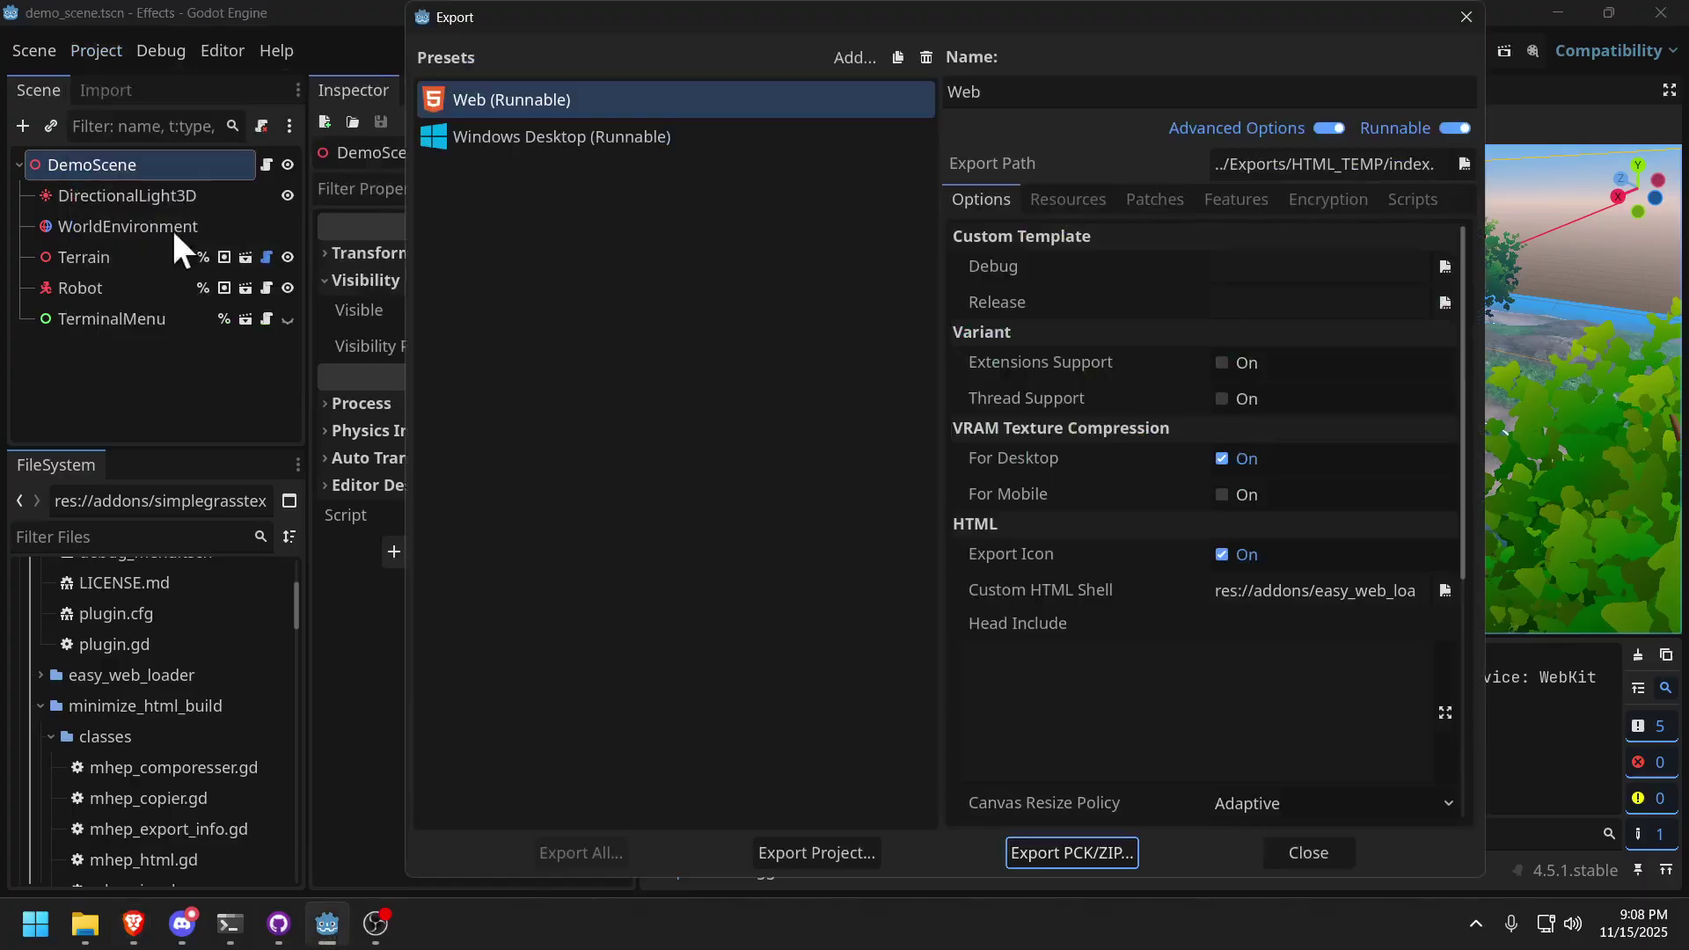
pyautogui.click(832, 853)
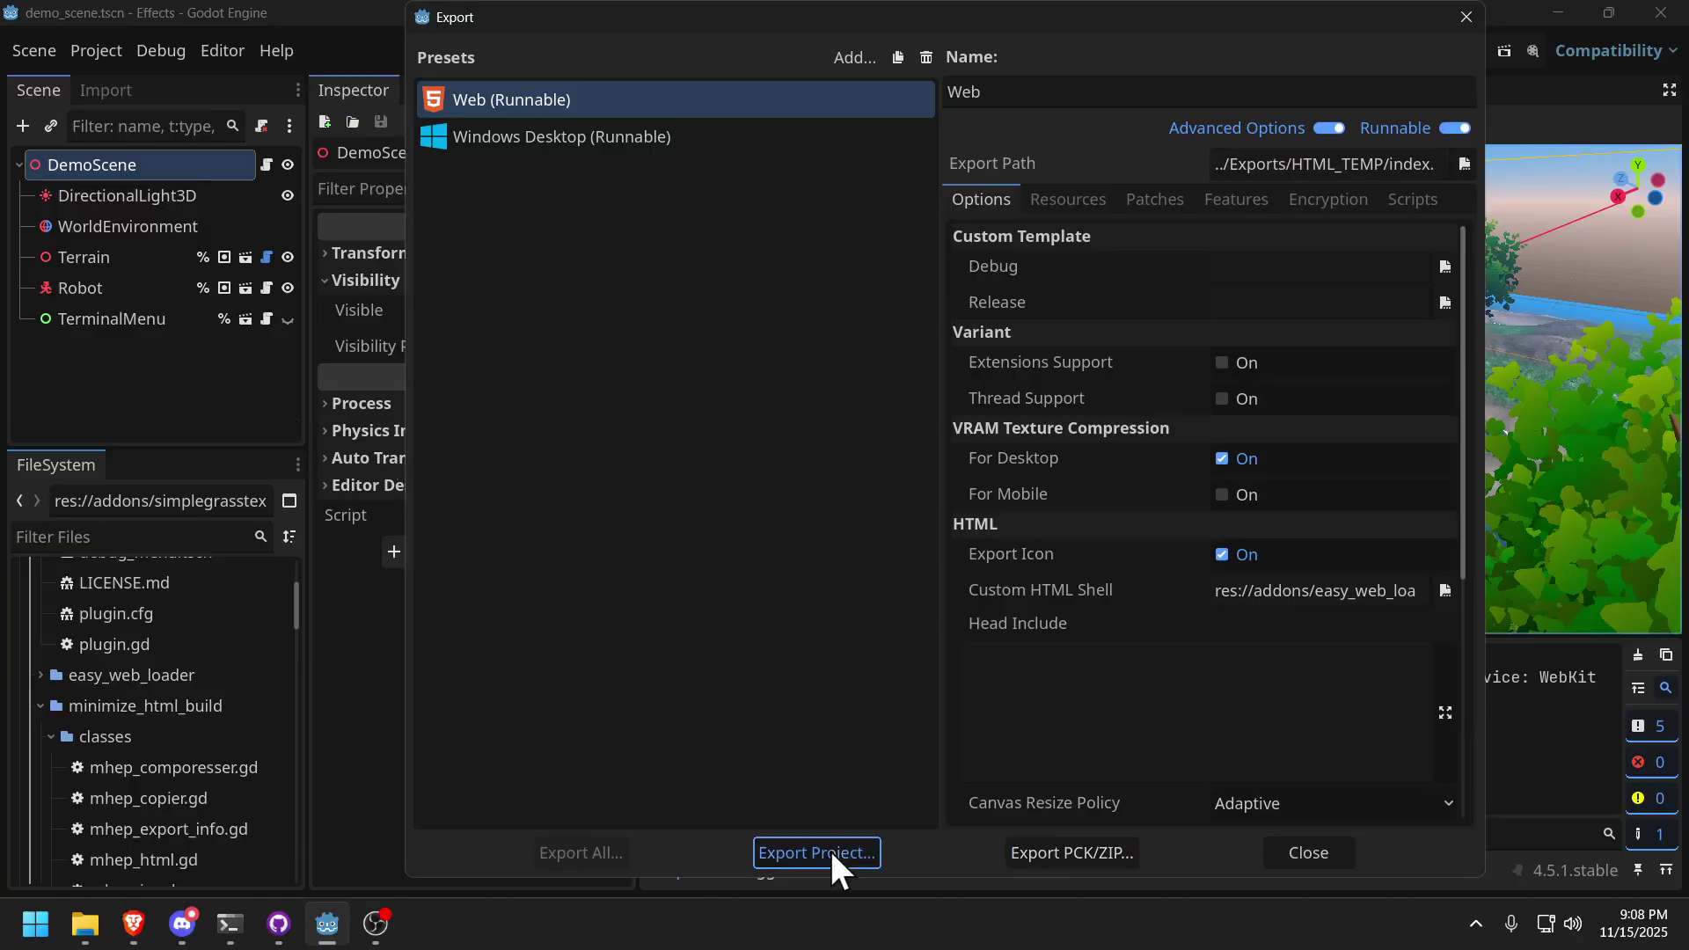
pyautogui.click(832, 853)
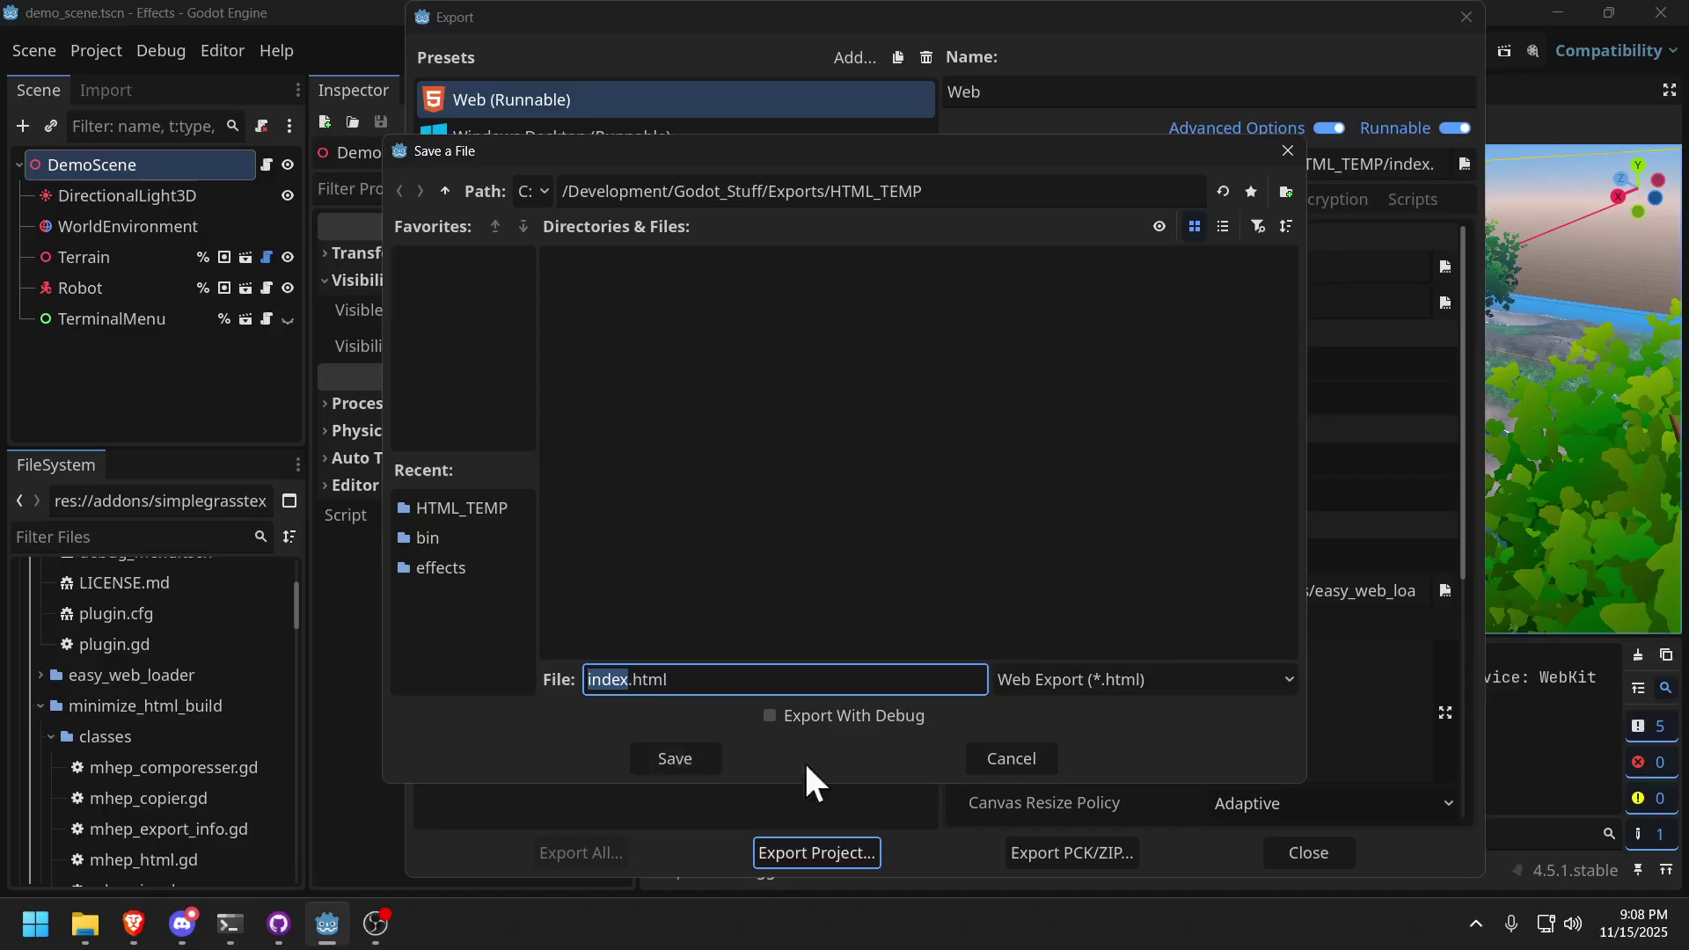
pyautogui.click(688, 753)
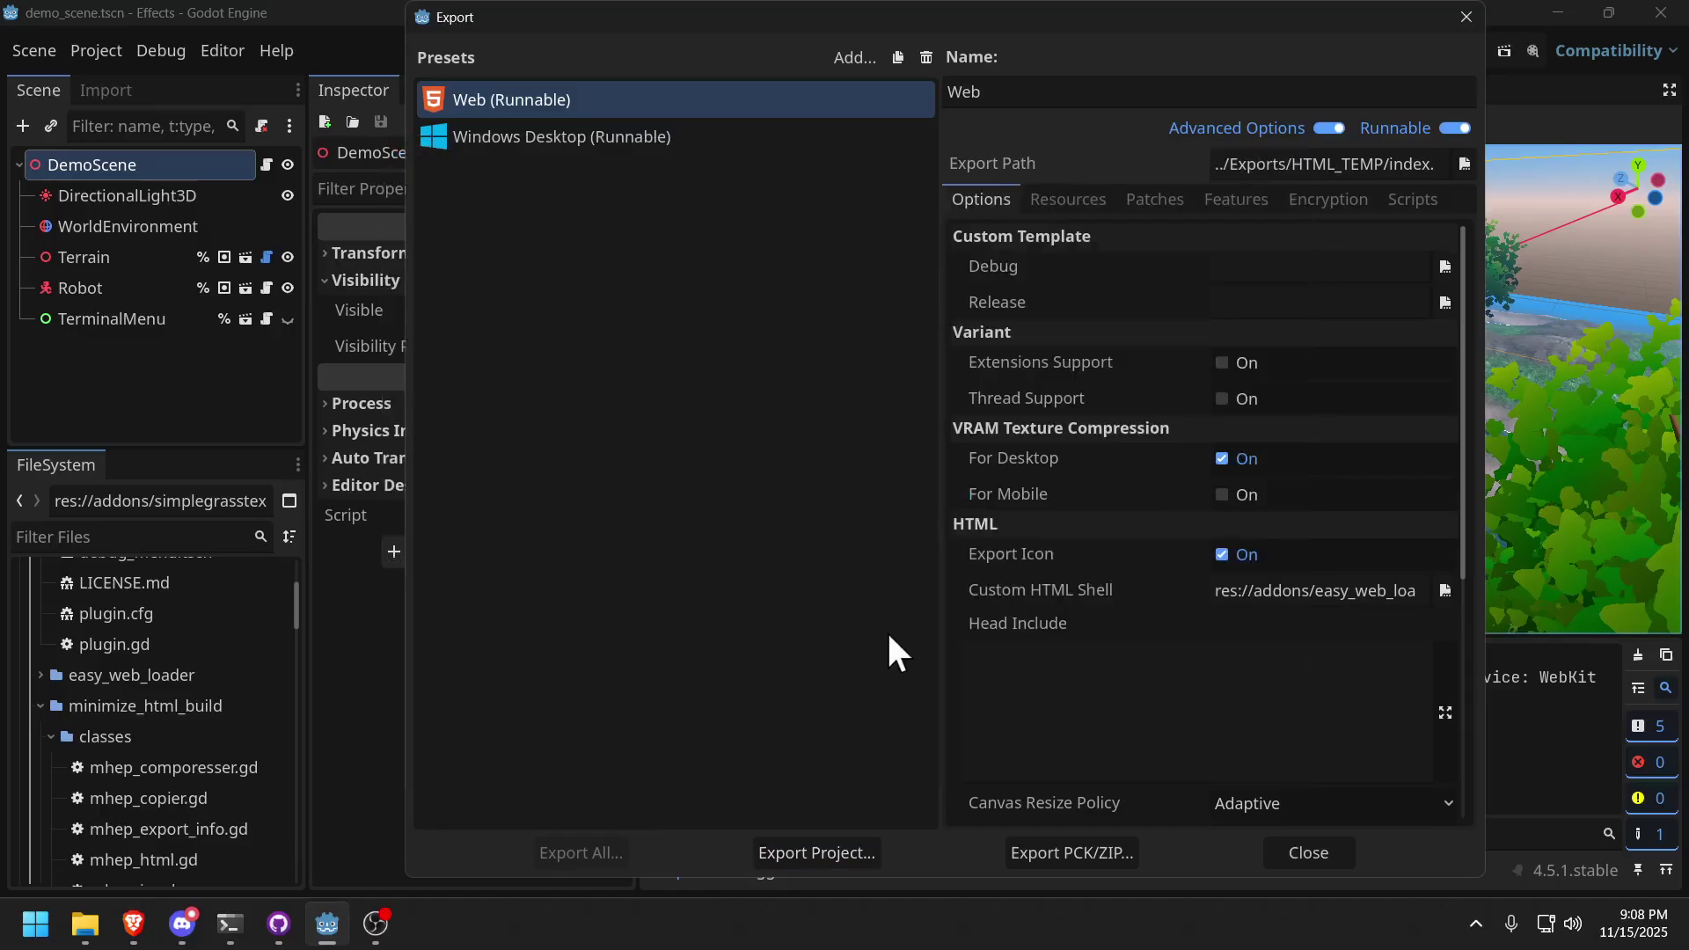
# Select all 11 exported files in HTML_TEMP and check their combined 73.0 MB size.
pyautogui.click(84, 924)
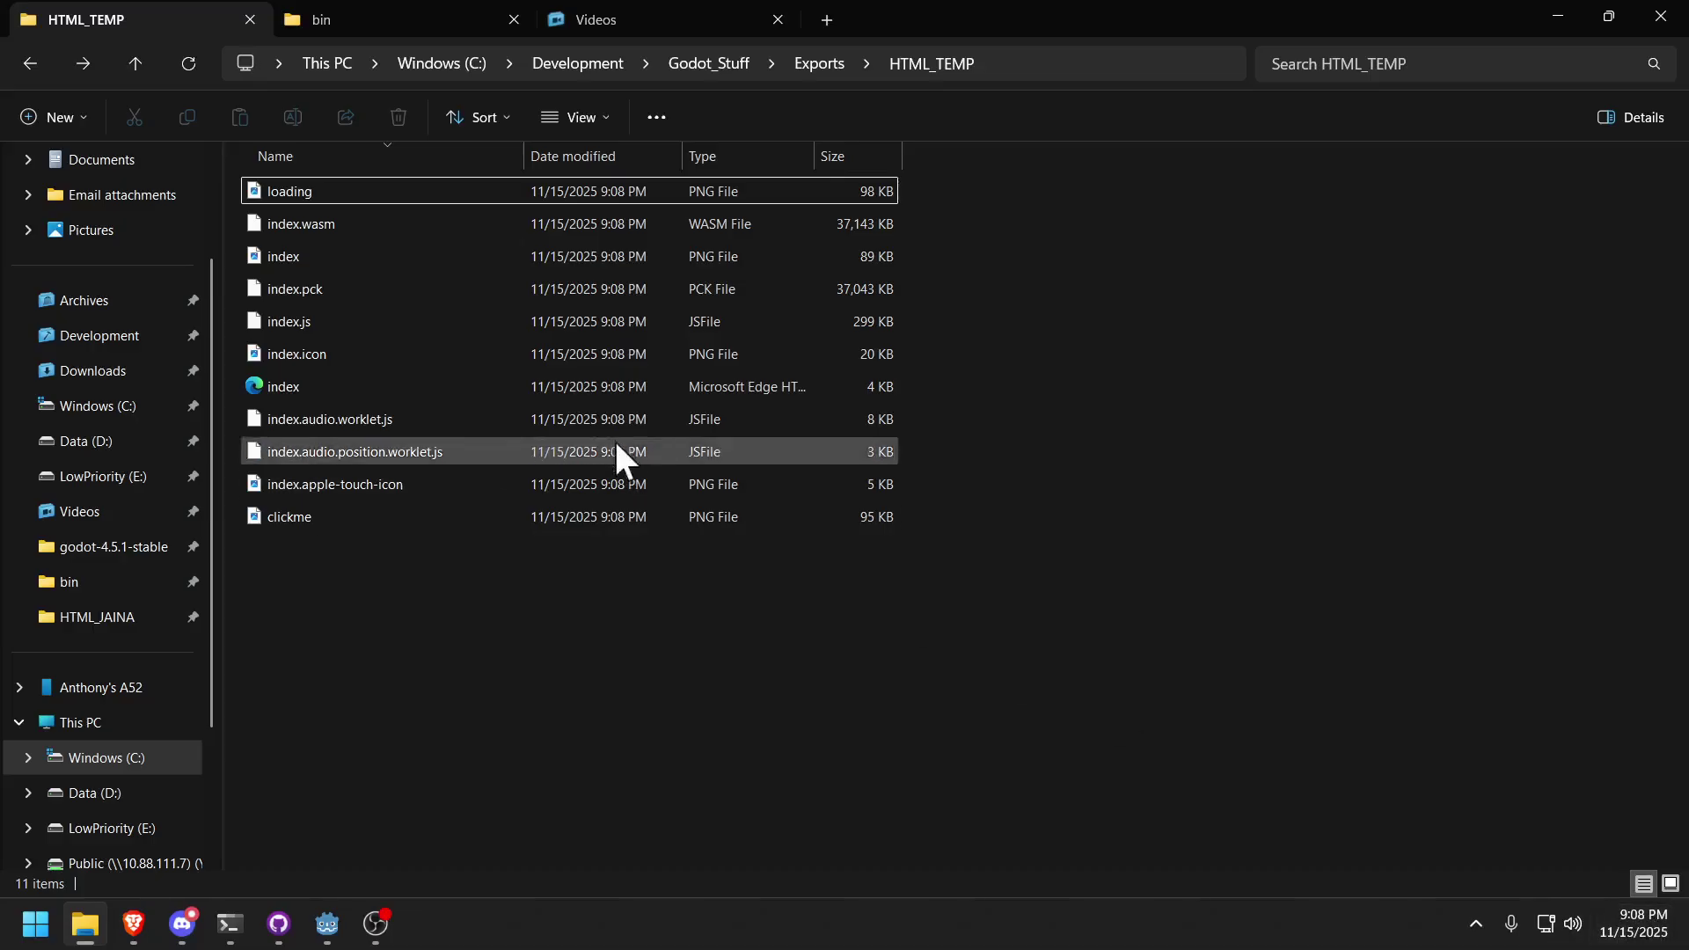
pyautogui.click(280, 190)
pyautogui.keyDown('shift'); pyautogui.click(326, 520); pyautogui.keyUp('shift')
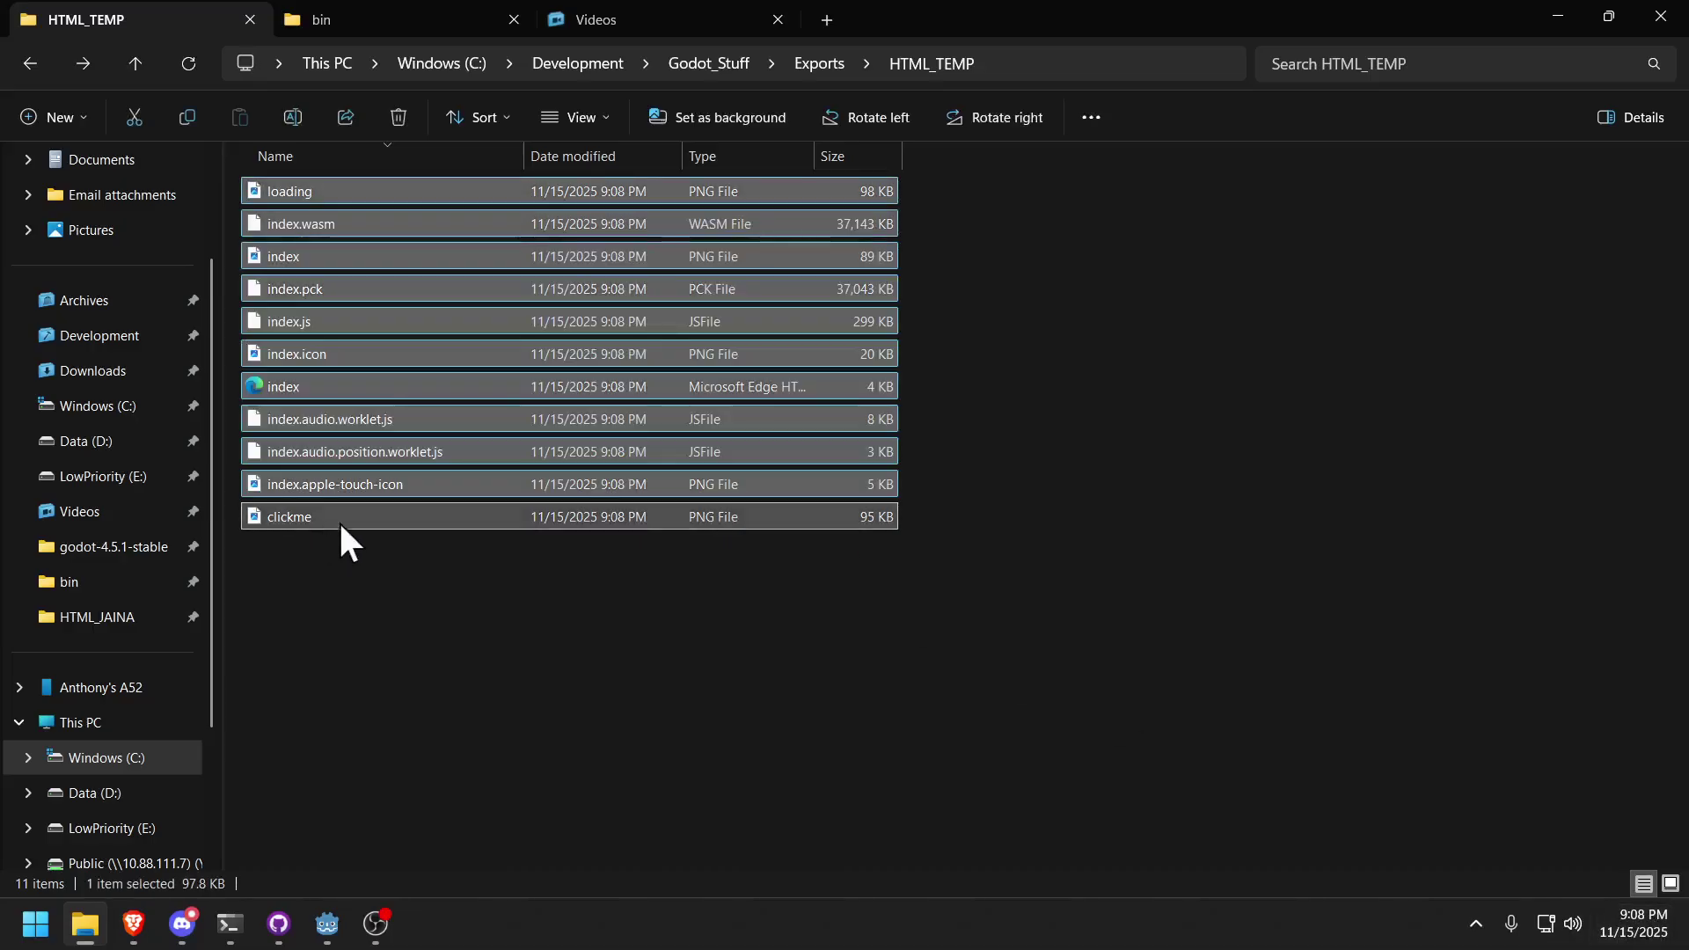
pyautogui.rightClick(360, 517)
pyautogui.click(504, 556)
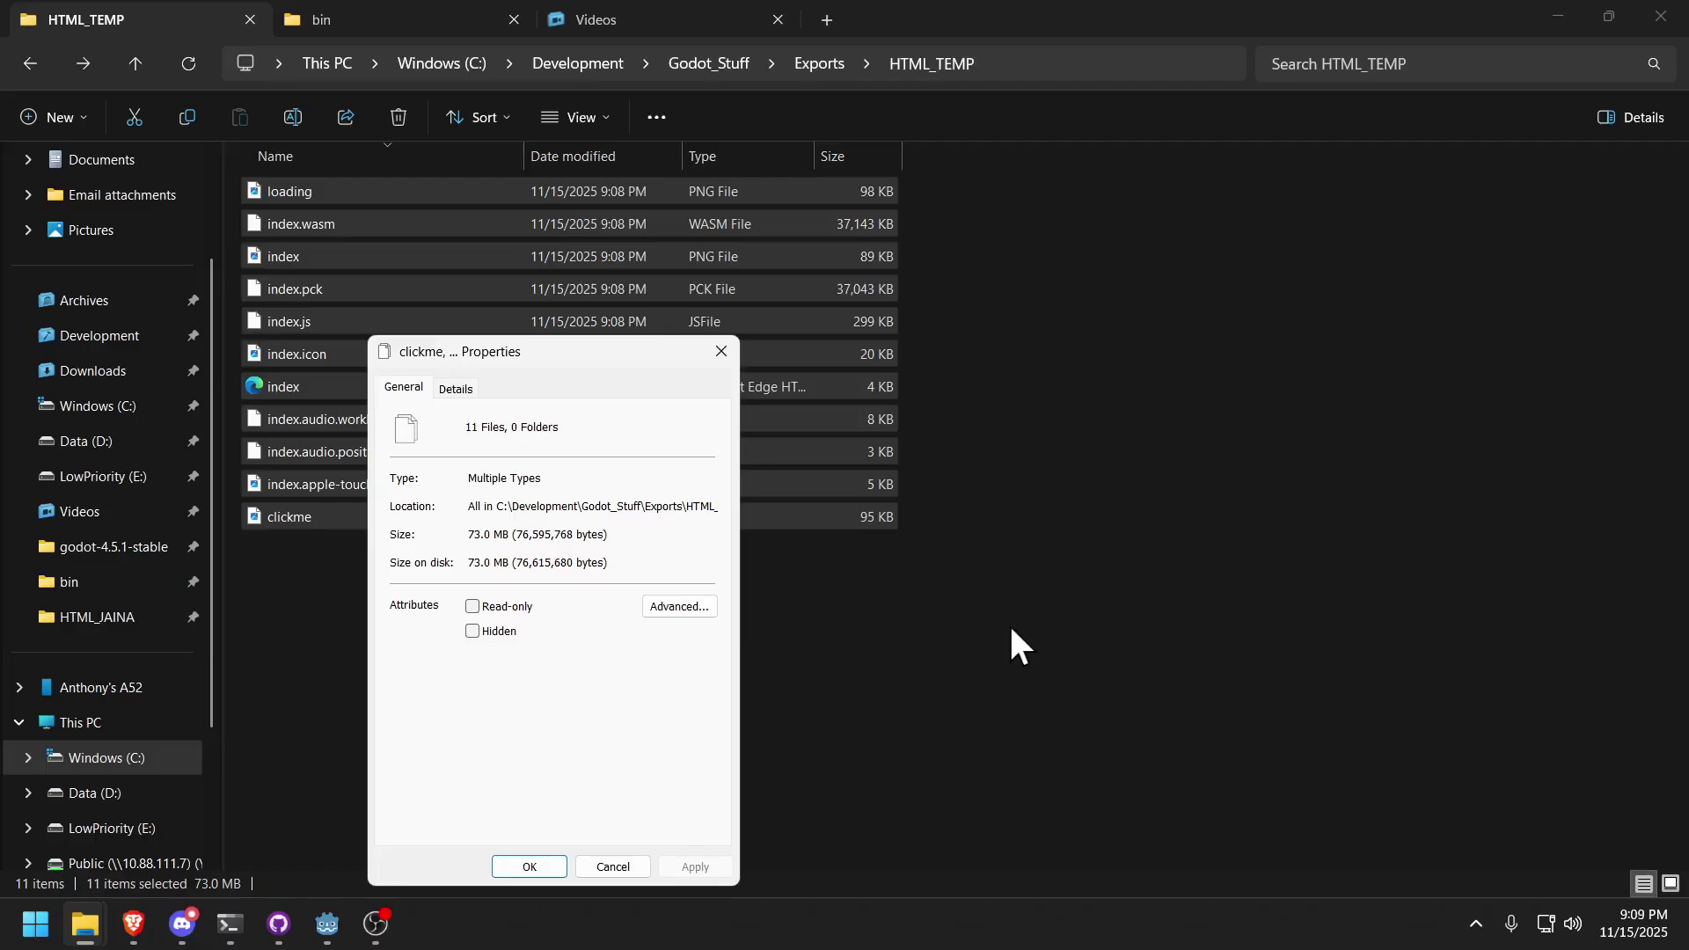
pyautogui.click(614, 865)
# Permanently delete all 11 exported files with Shift+Delete, leaving HTML_TEMP empty.
pyautogui.click(487, 601)
pyautogui.click(308, 193)
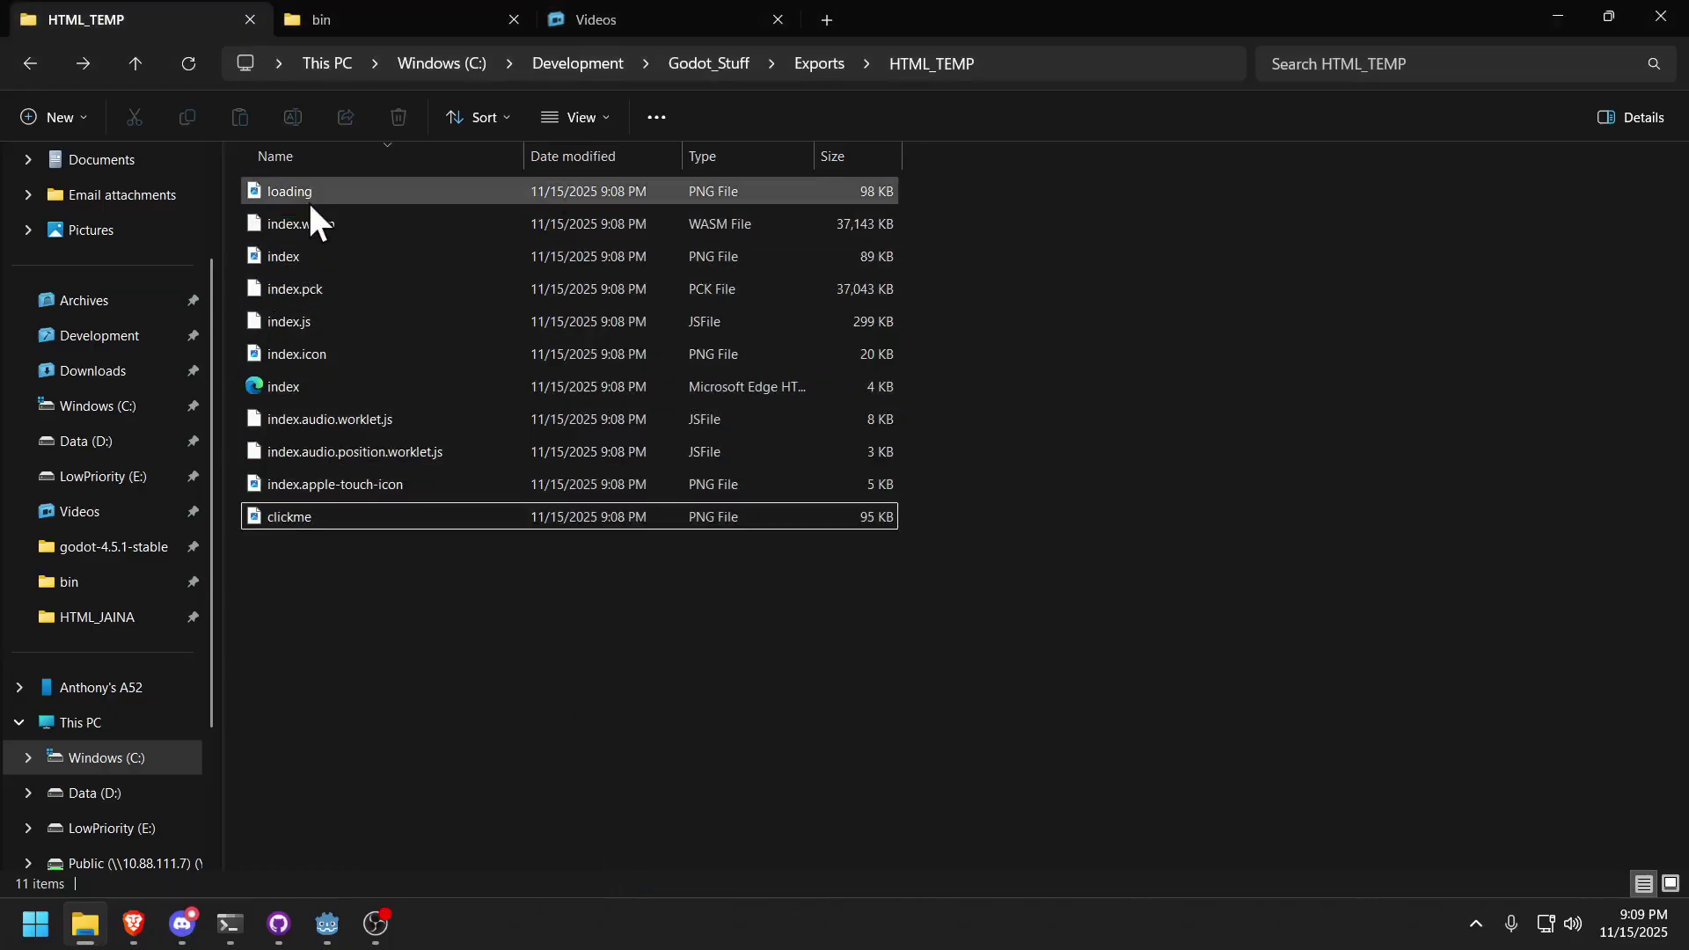
pyautogui.keyDown('shift'); pyautogui.click(330, 508); pyautogui.keyUp('shift')
pyautogui.hotkey('shift', 'Delete')
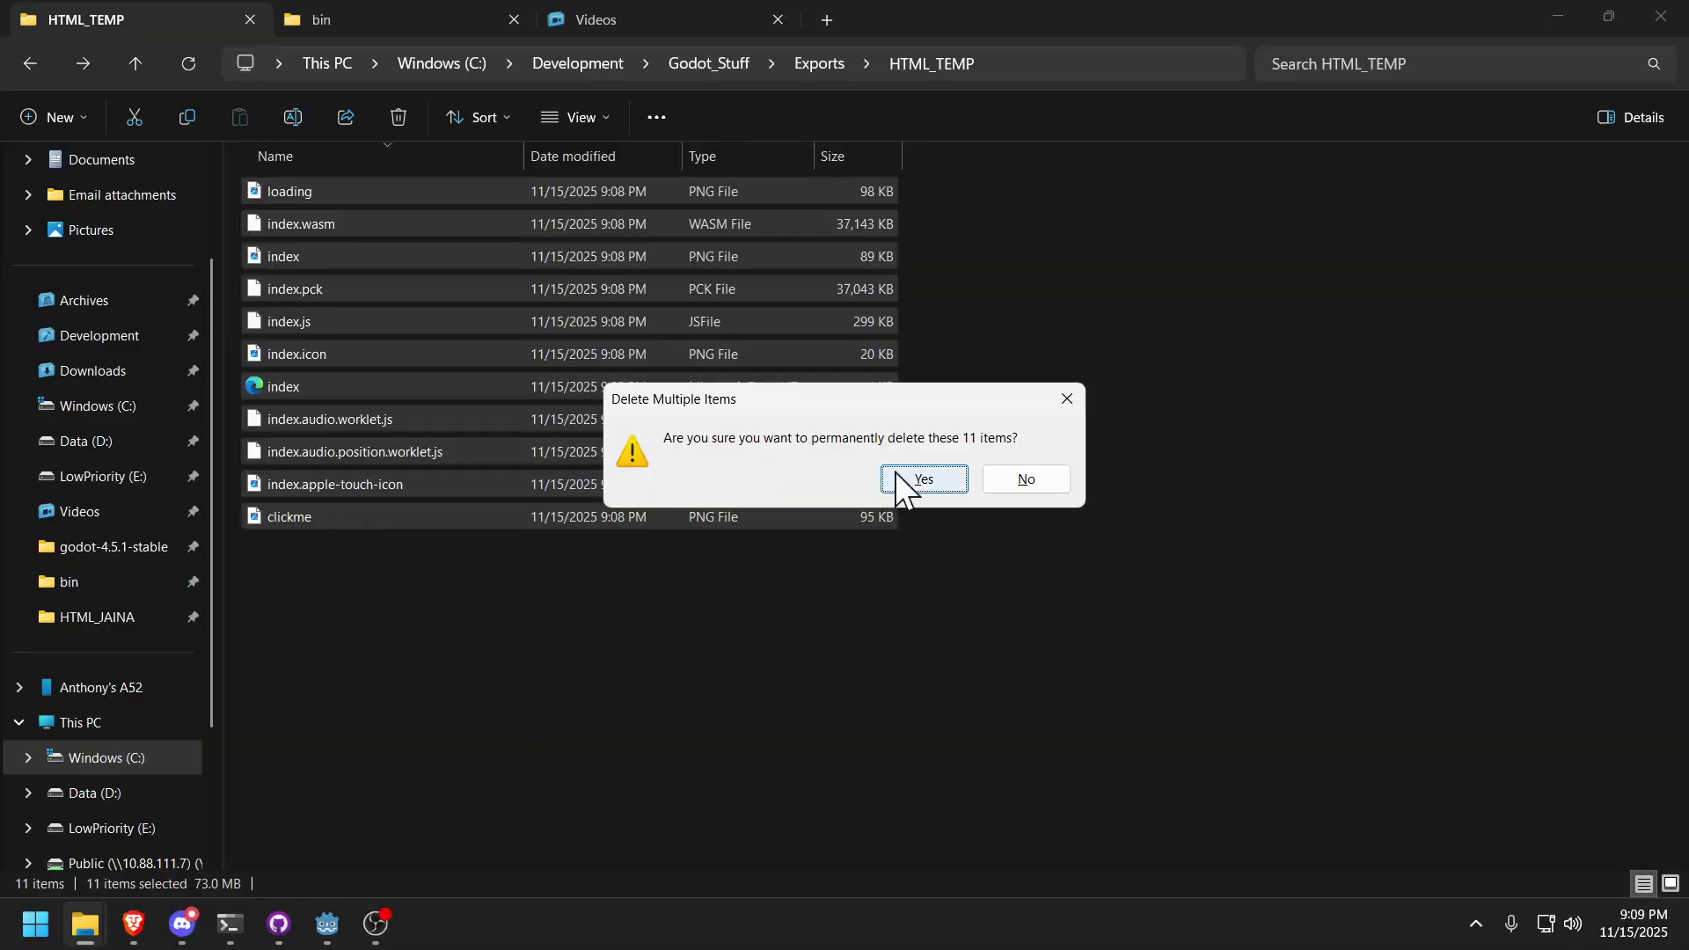
pyautogui.click(895, 475)
pyautogui.moveTo(153, 931)
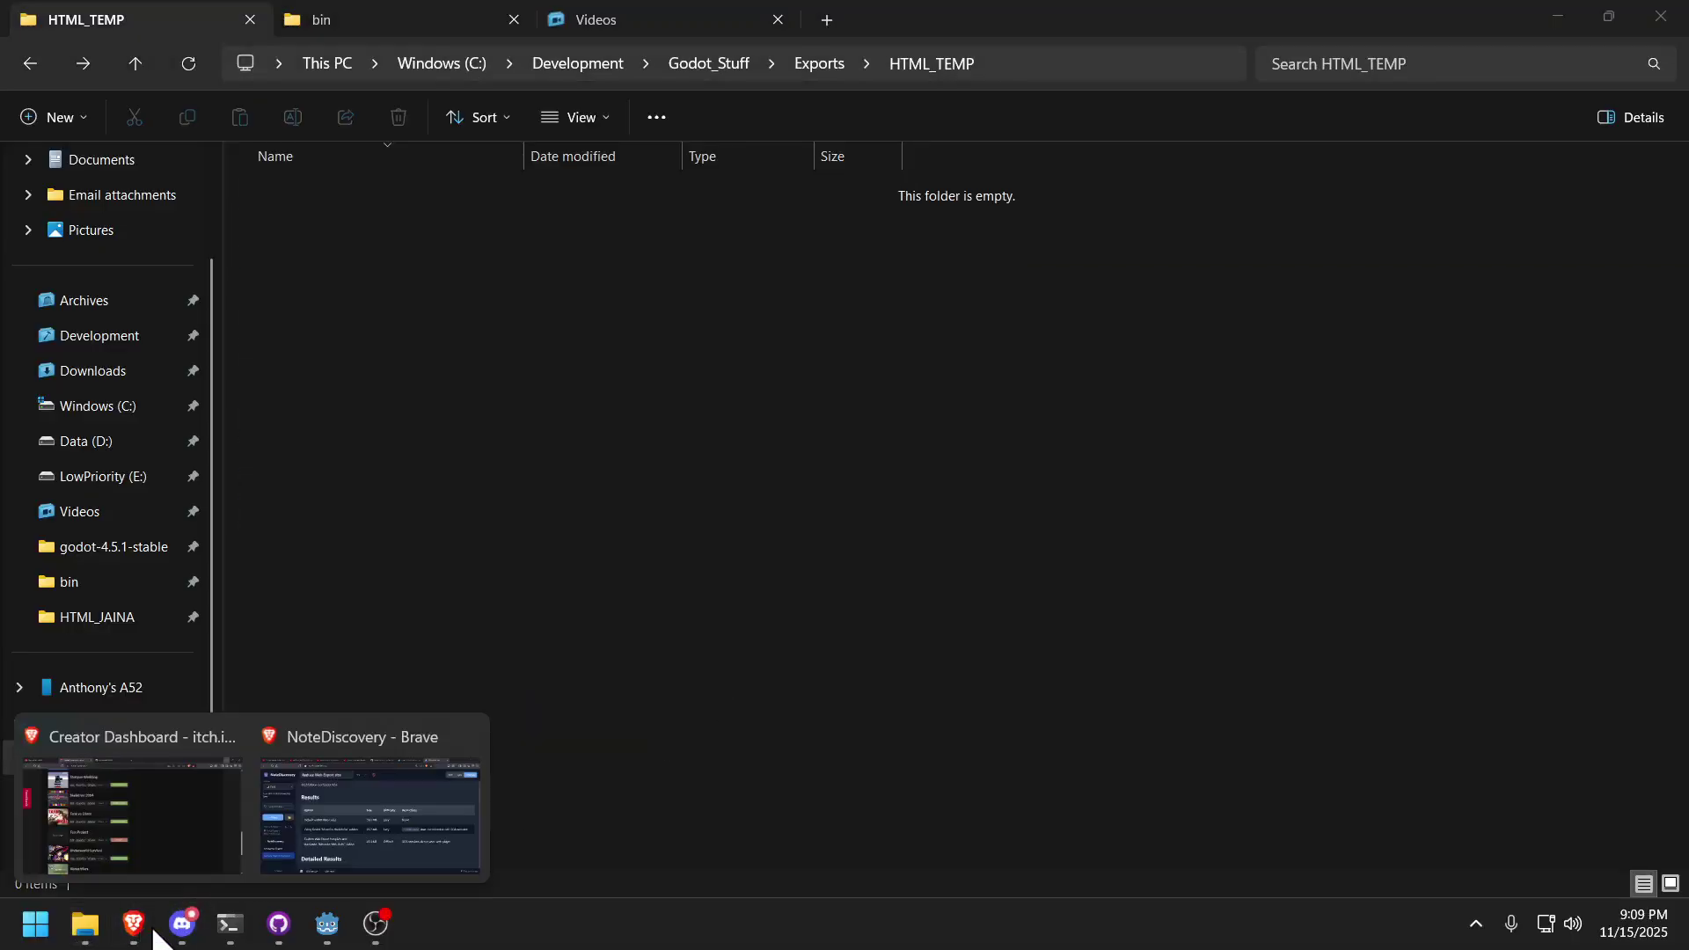
# Close the Export dialog and view the Minimize Web Build addon details from a 'minimize' AssetLib search.
pyautogui.click(326, 925)
pyautogui.click(1304, 851)
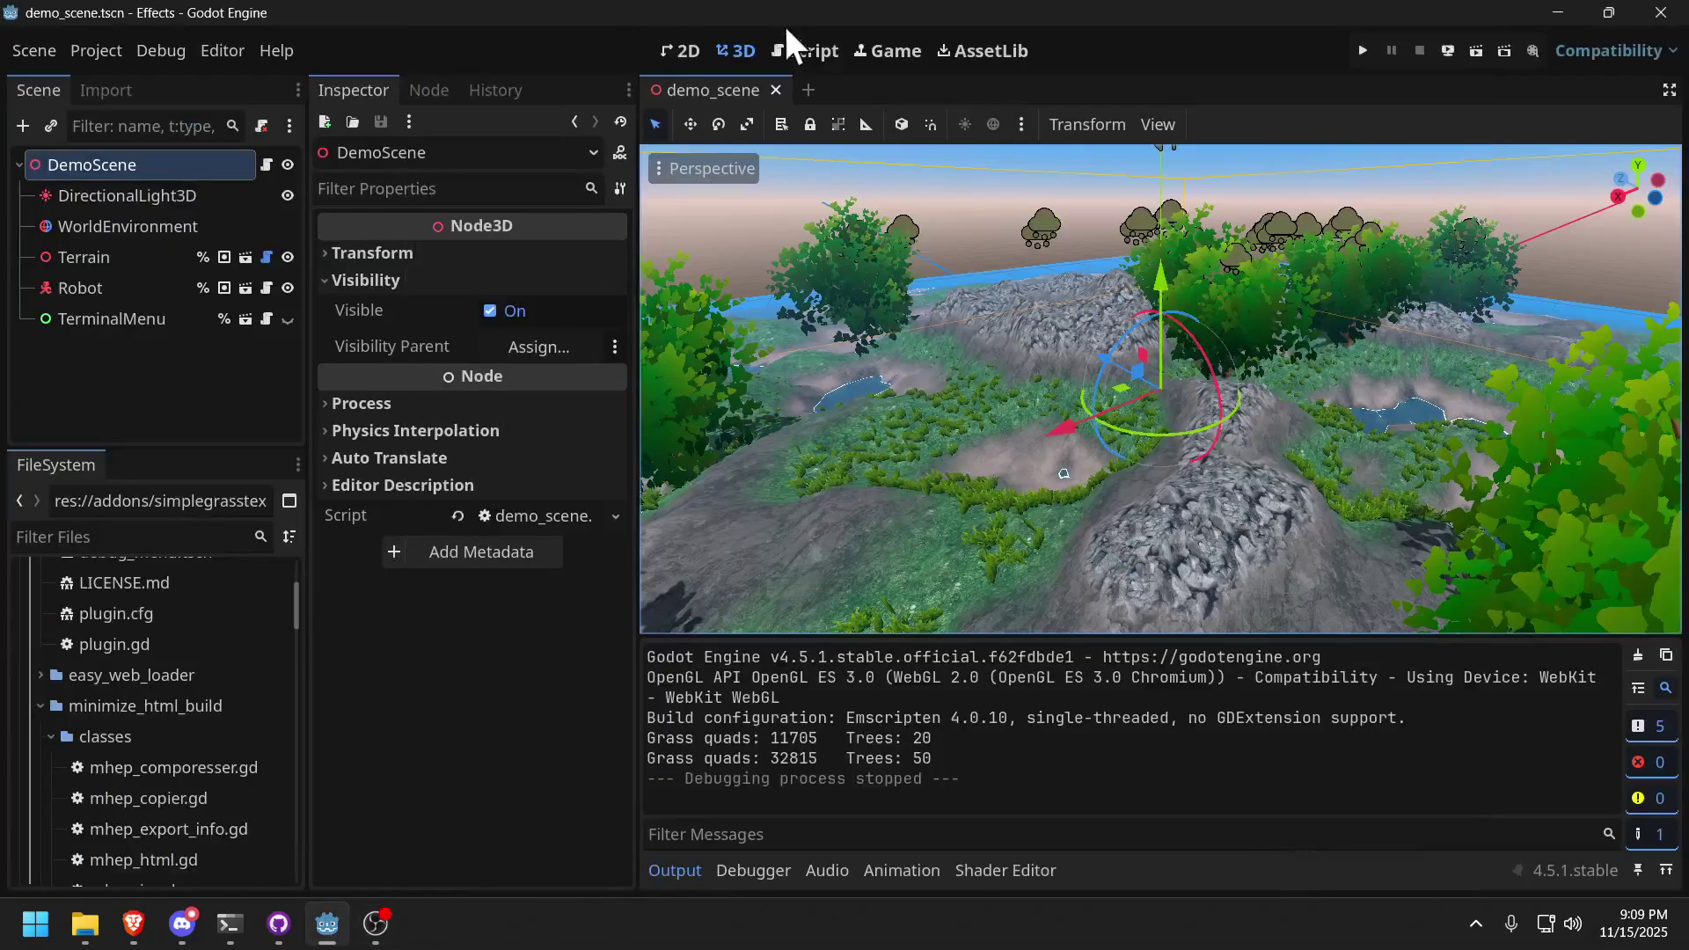
pyautogui.click(974, 53)
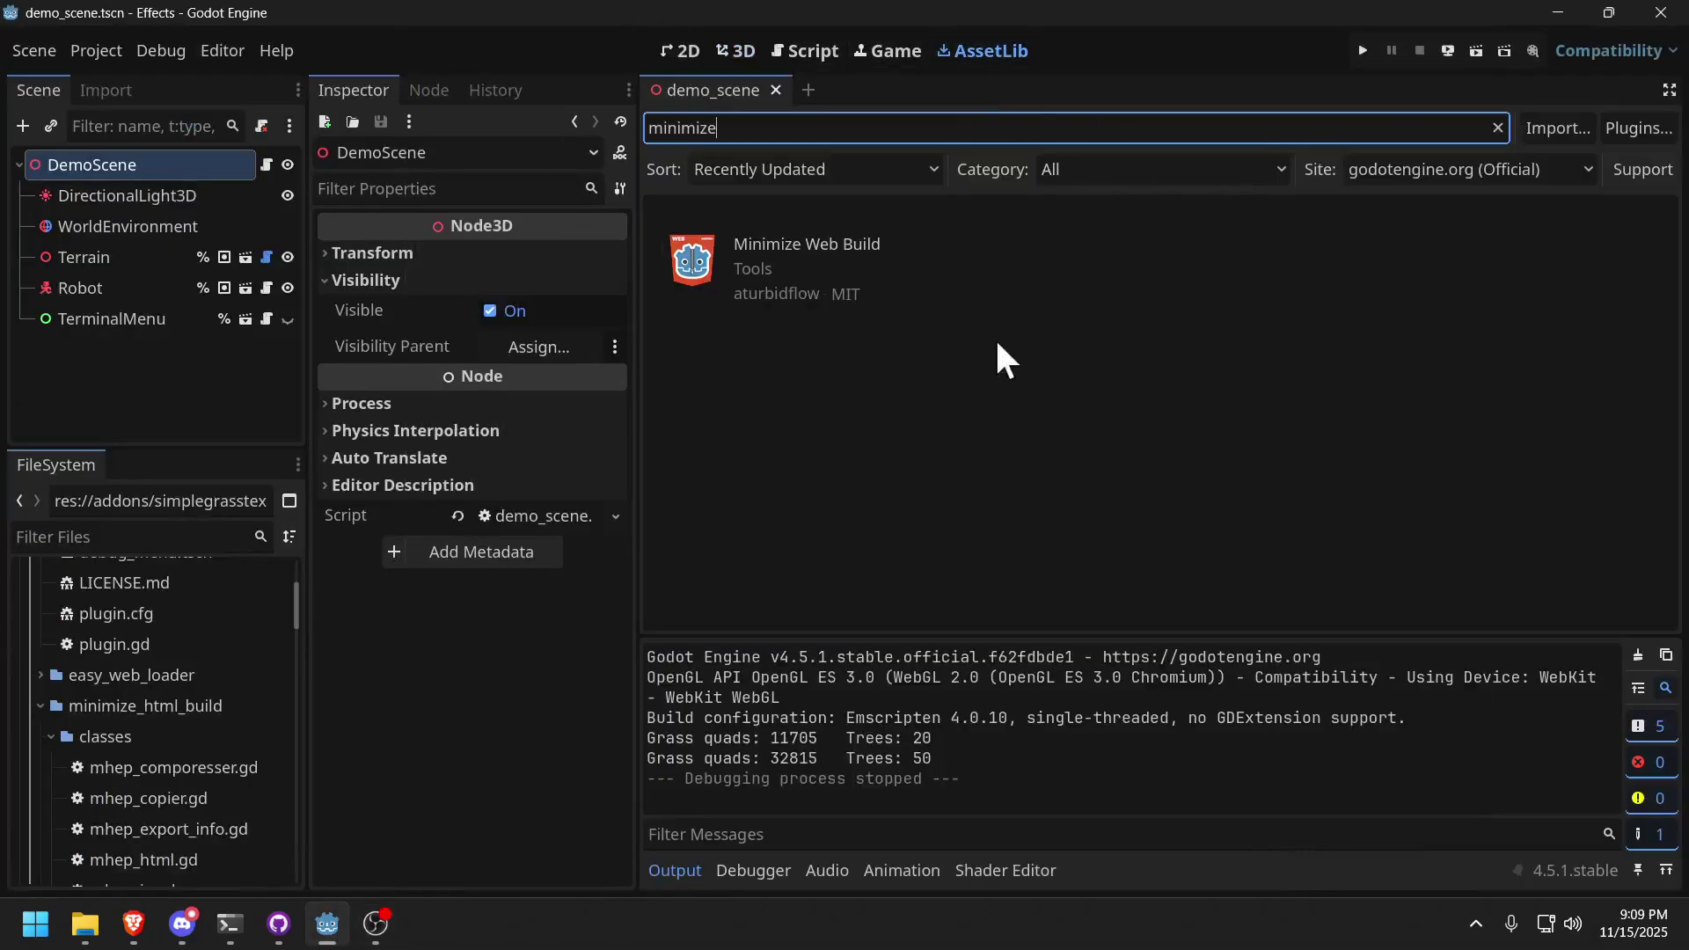
pyautogui.doubleClick(709, 128)
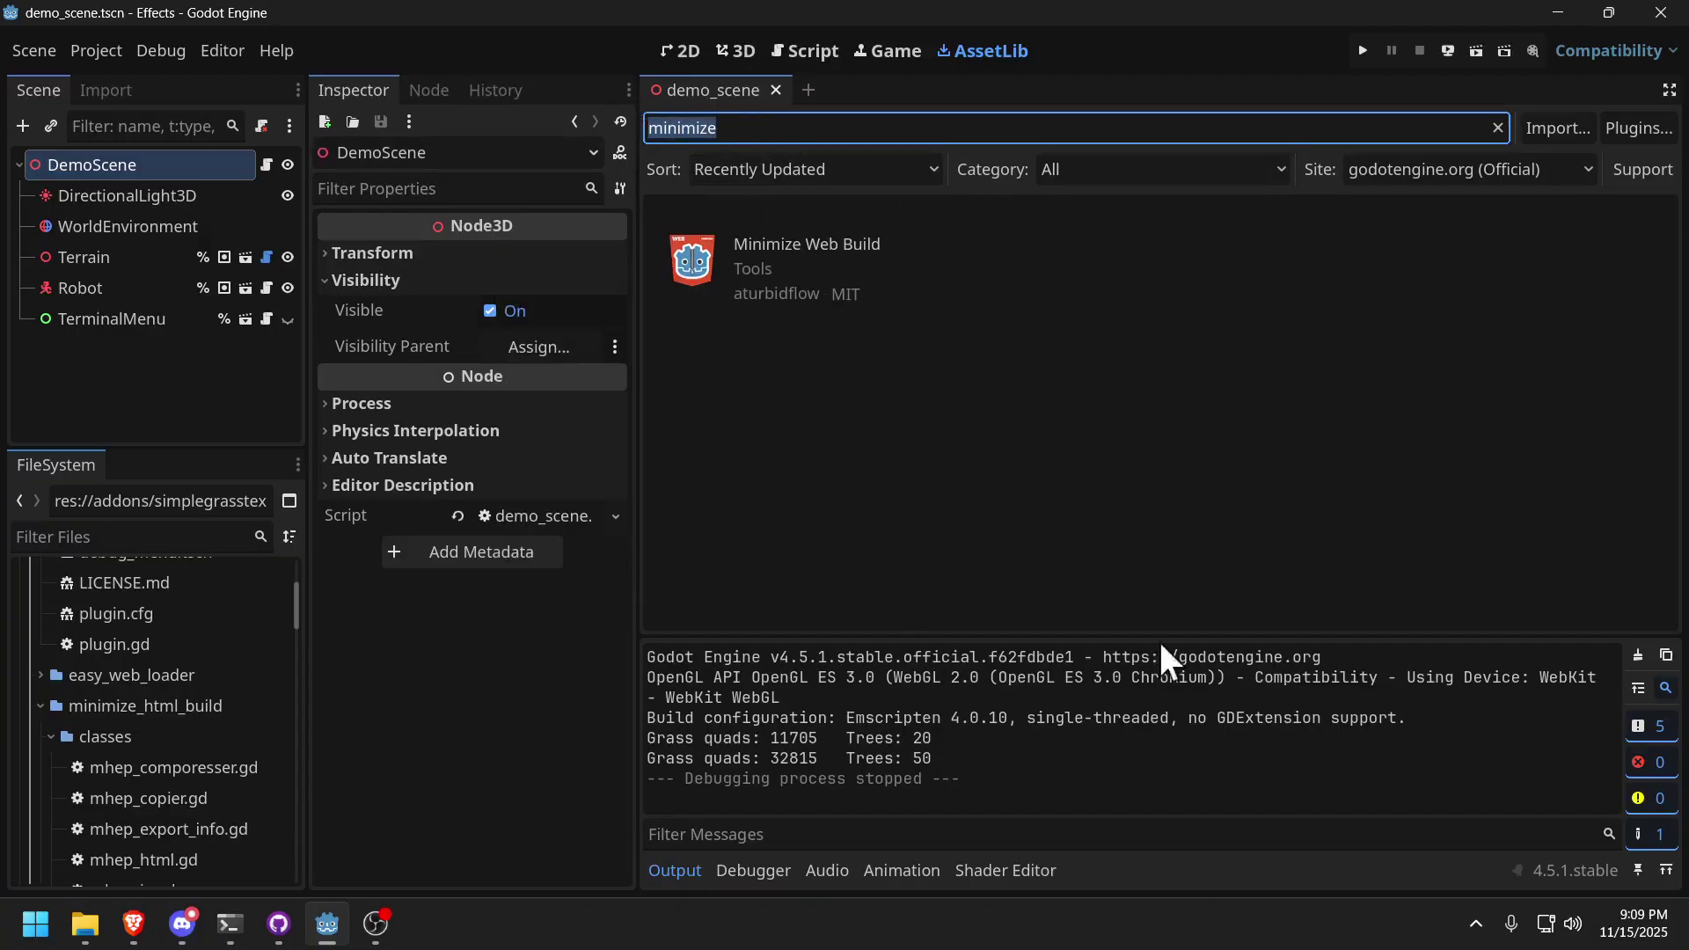
pyautogui.click(848, 248)
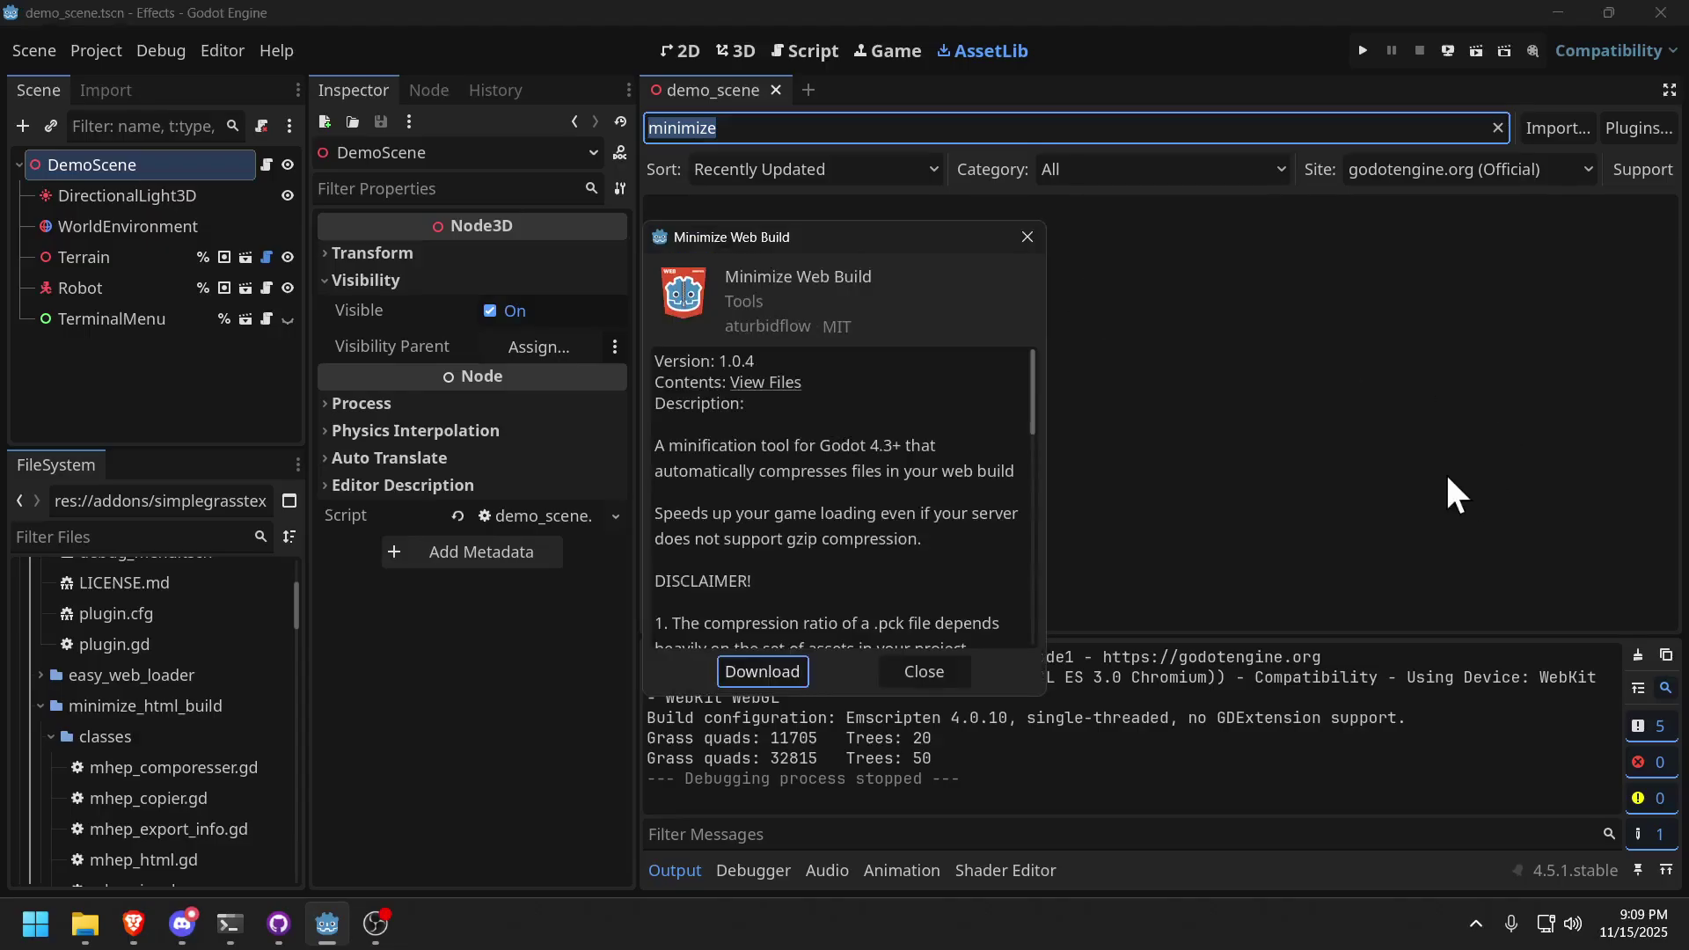
pyautogui.click(942, 677)
# Enable the MinimizeHTMLBuild 1.0.4 plugin under Project Settings > Plugins and save the scene.
pyautogui.click(95, 50)
pyautogui.moveTo(161, 50)
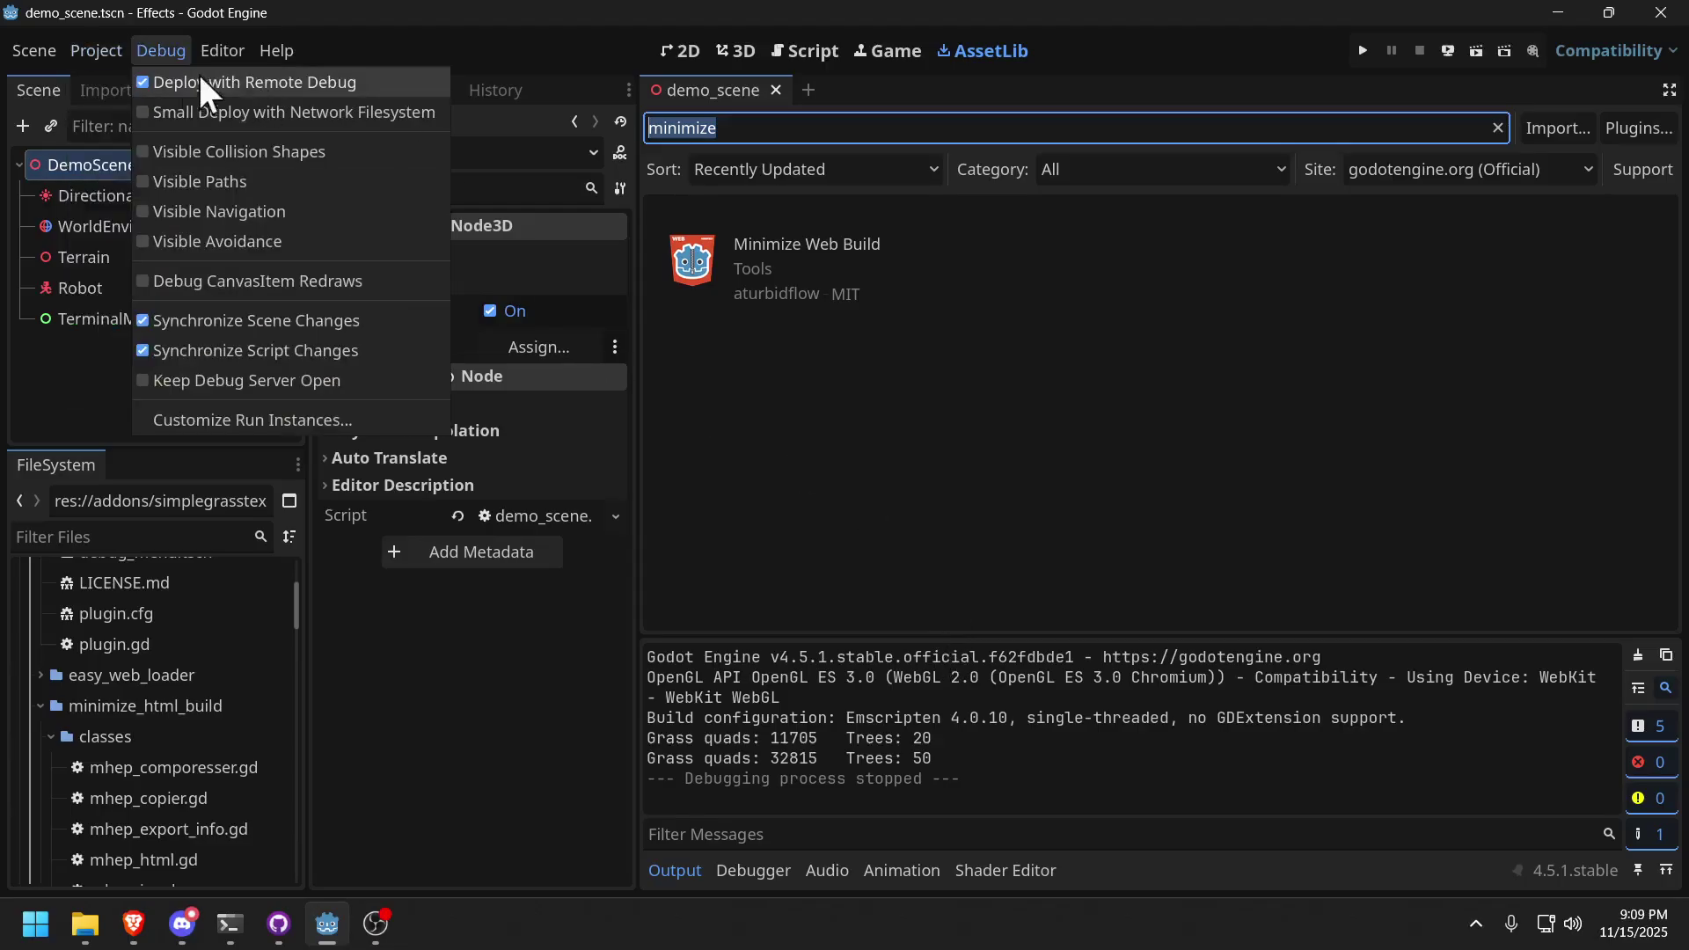
pyautogui.moveTo(87, 50)
pyautogui.click(116, 81)
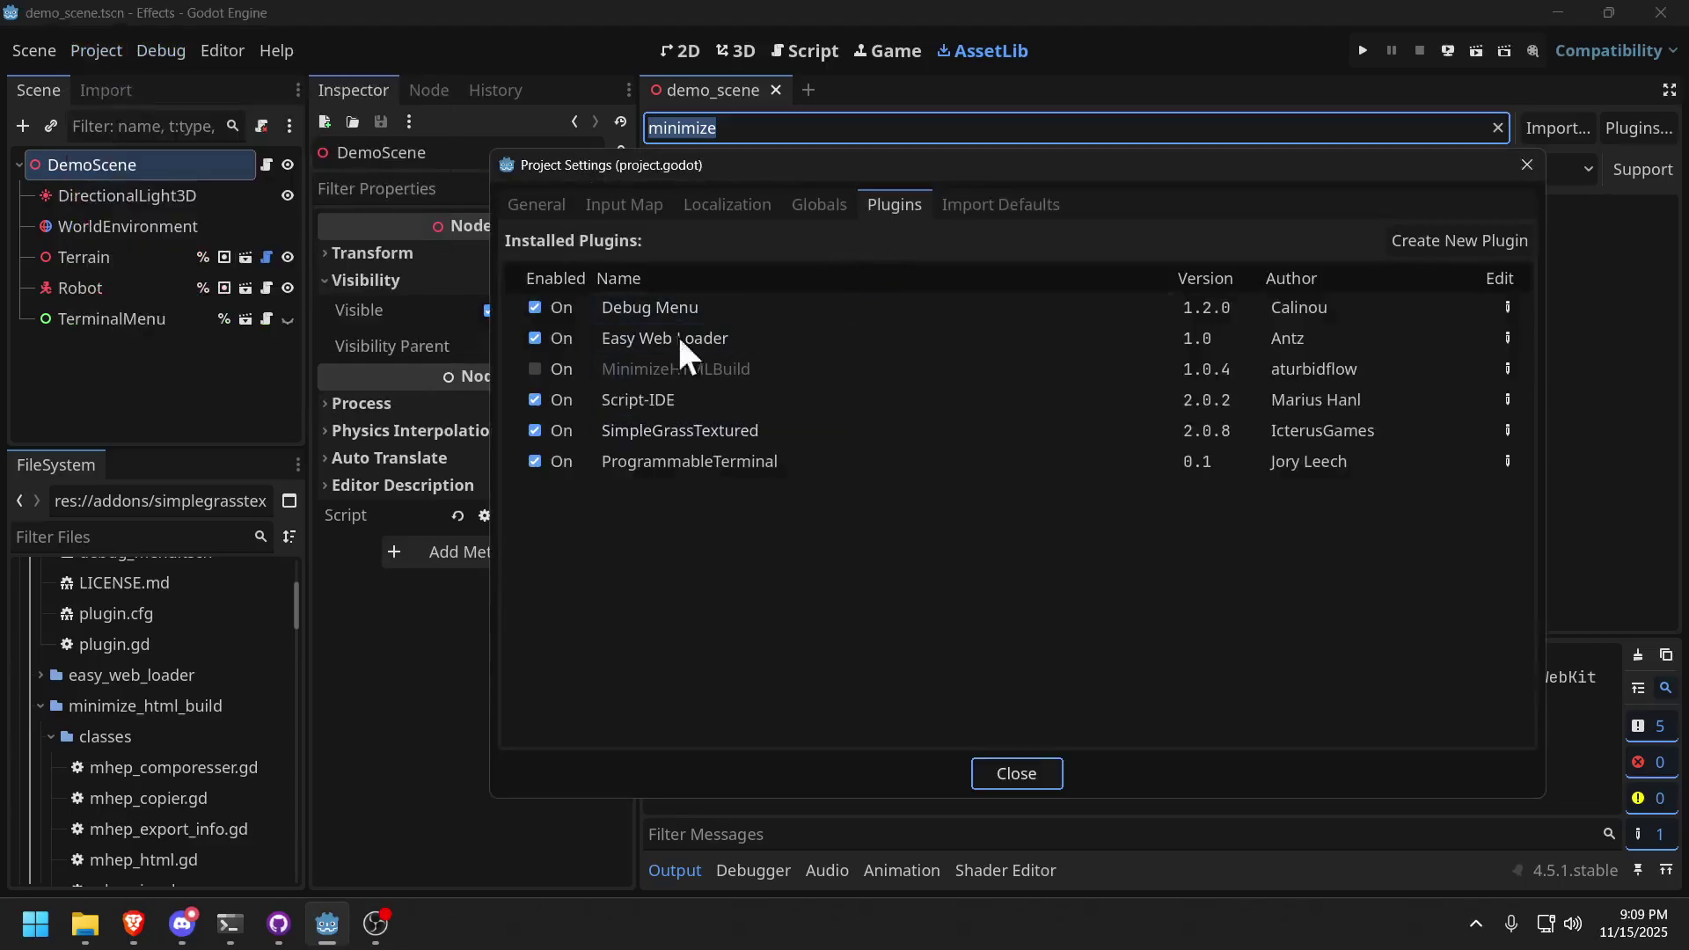
pyautogui.click(533, 369)
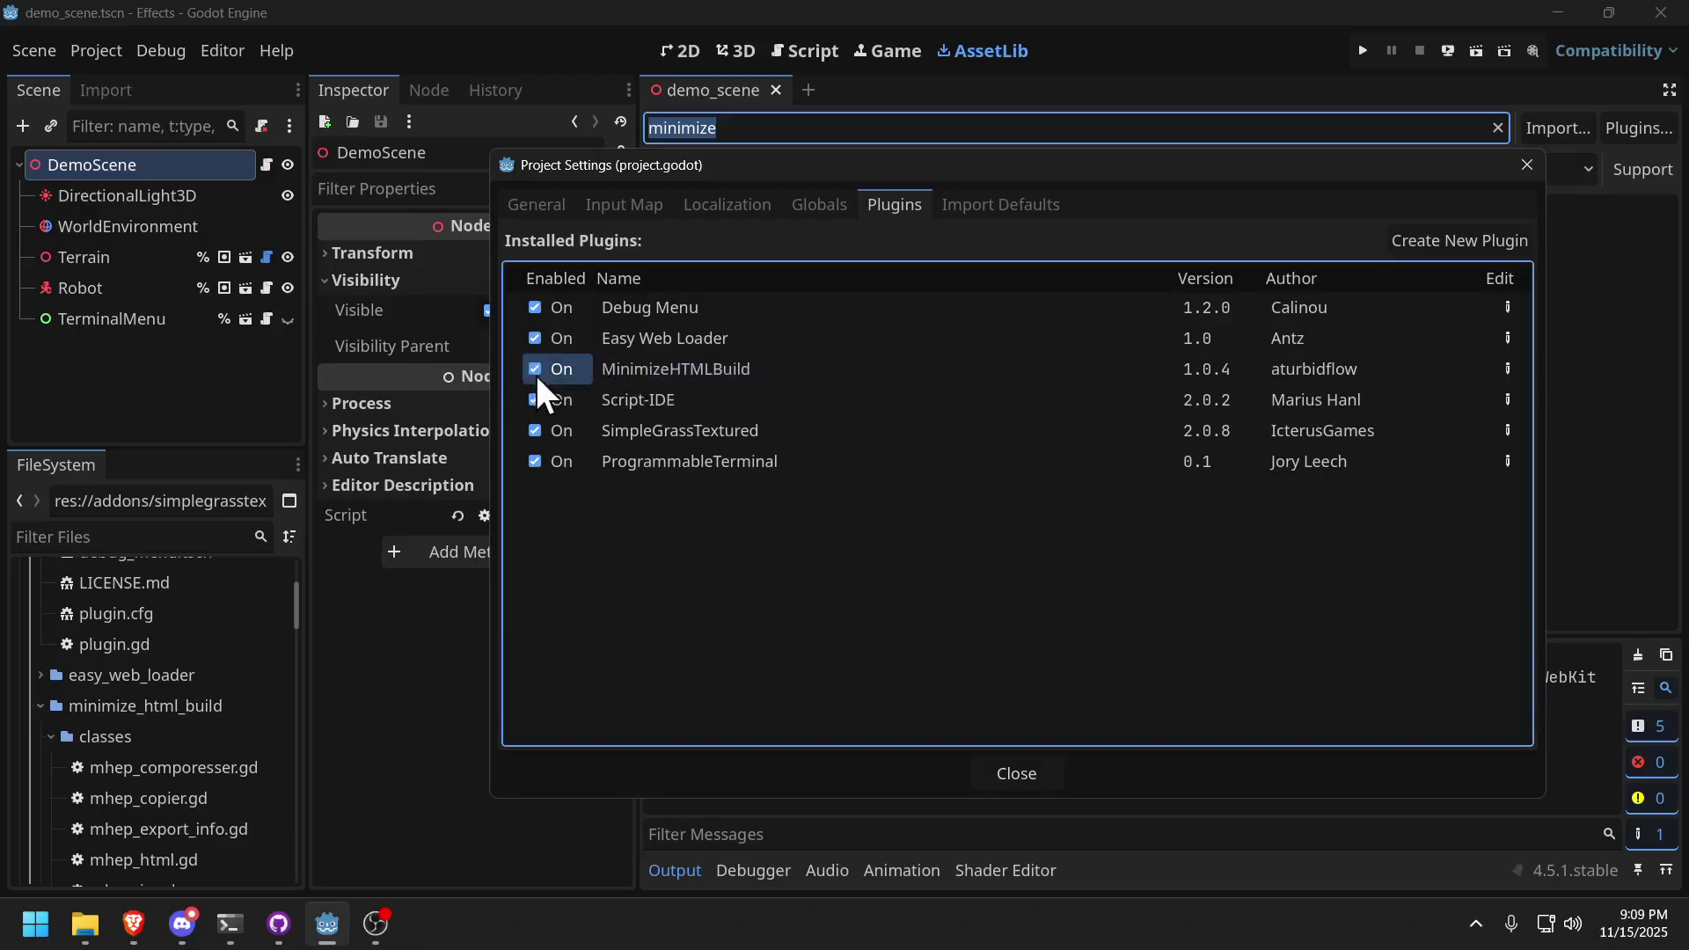
pyautogui.click(1003, 773)
pyautogui.hotkey('ctrl', 's')
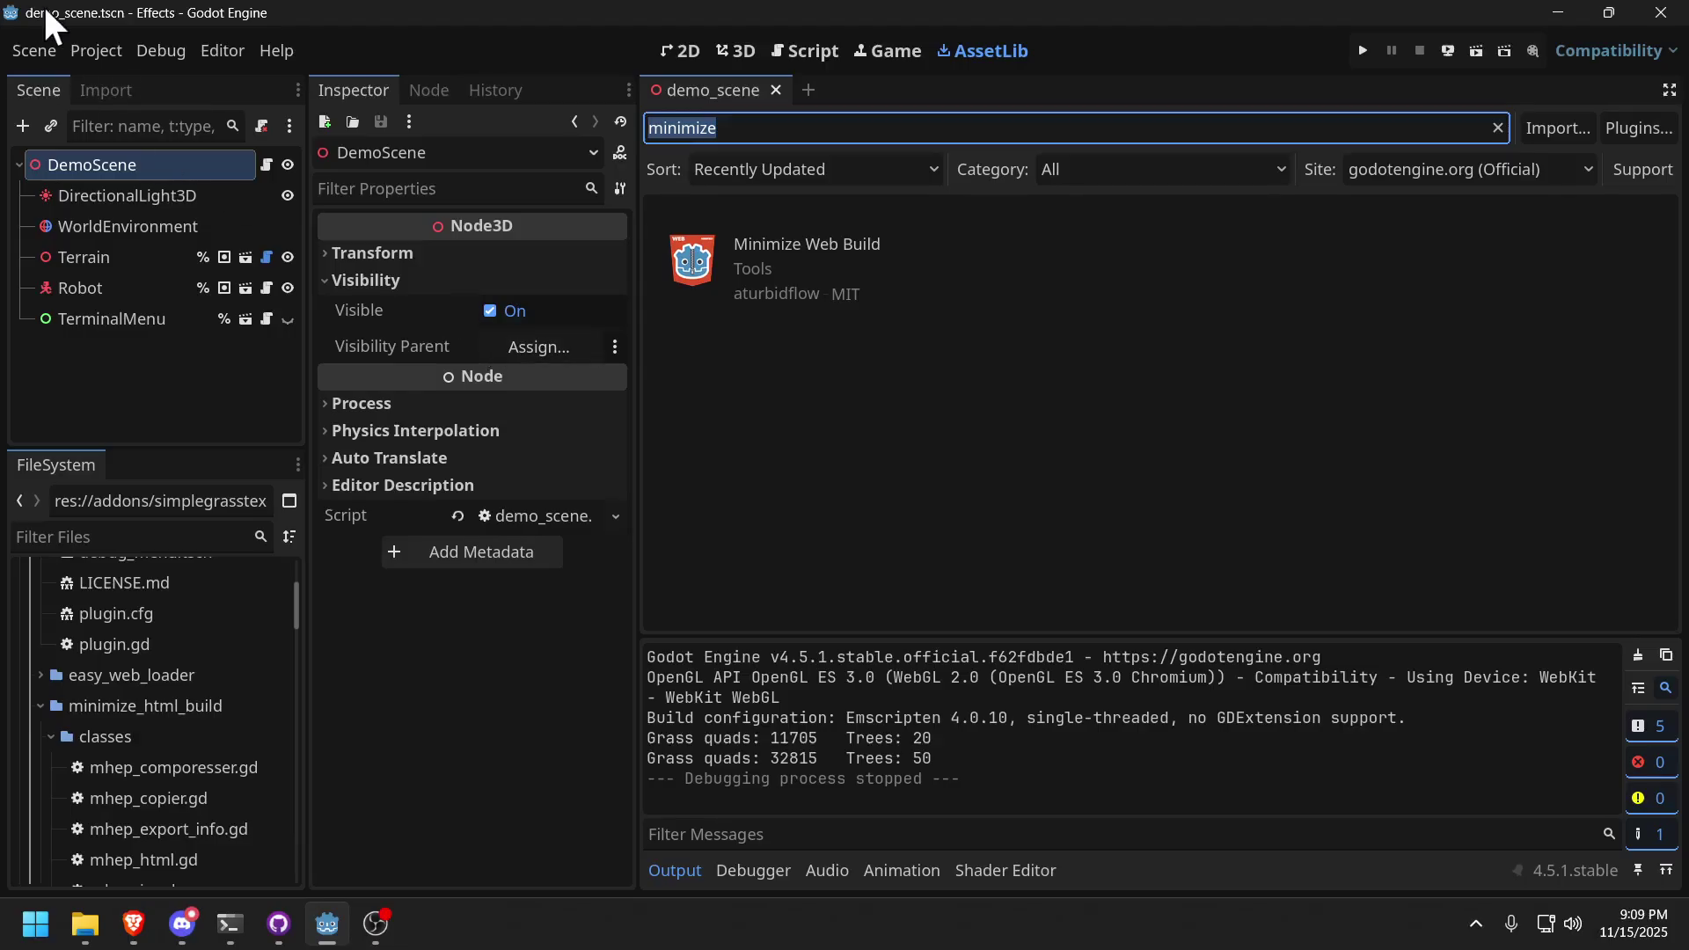
# Export the Web (Runnable) preset again as index.html into HTML_TEMP with the plugin enabled.
pyautogui.click(85, 924)
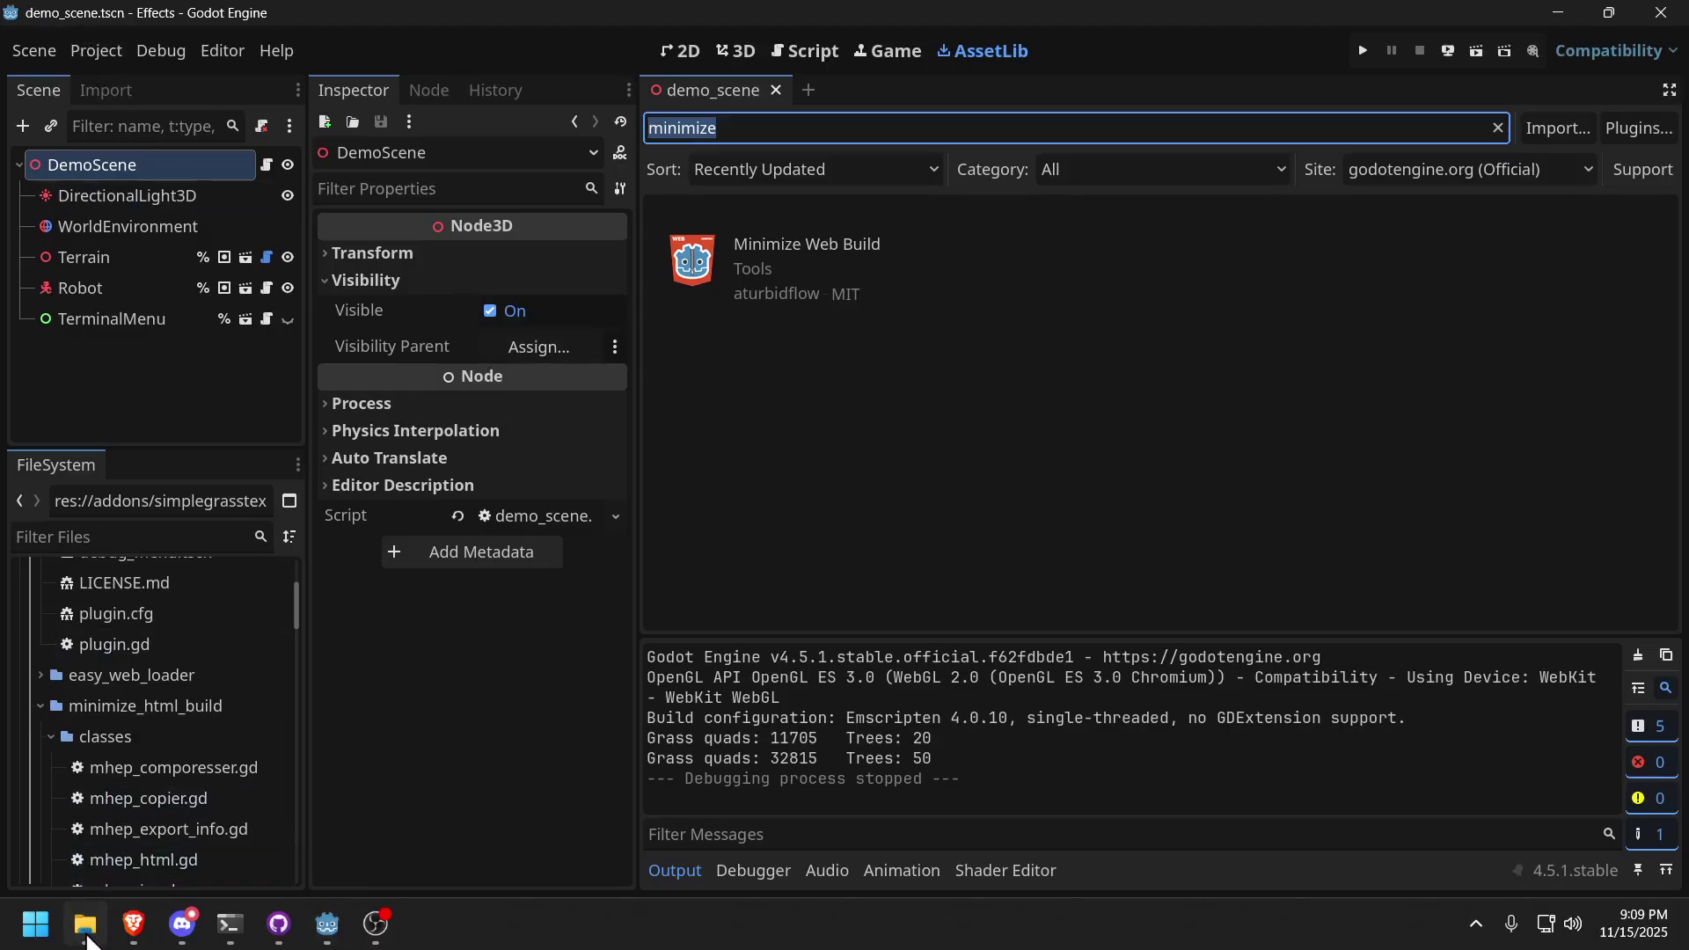
pyautogui.click(326, 924)
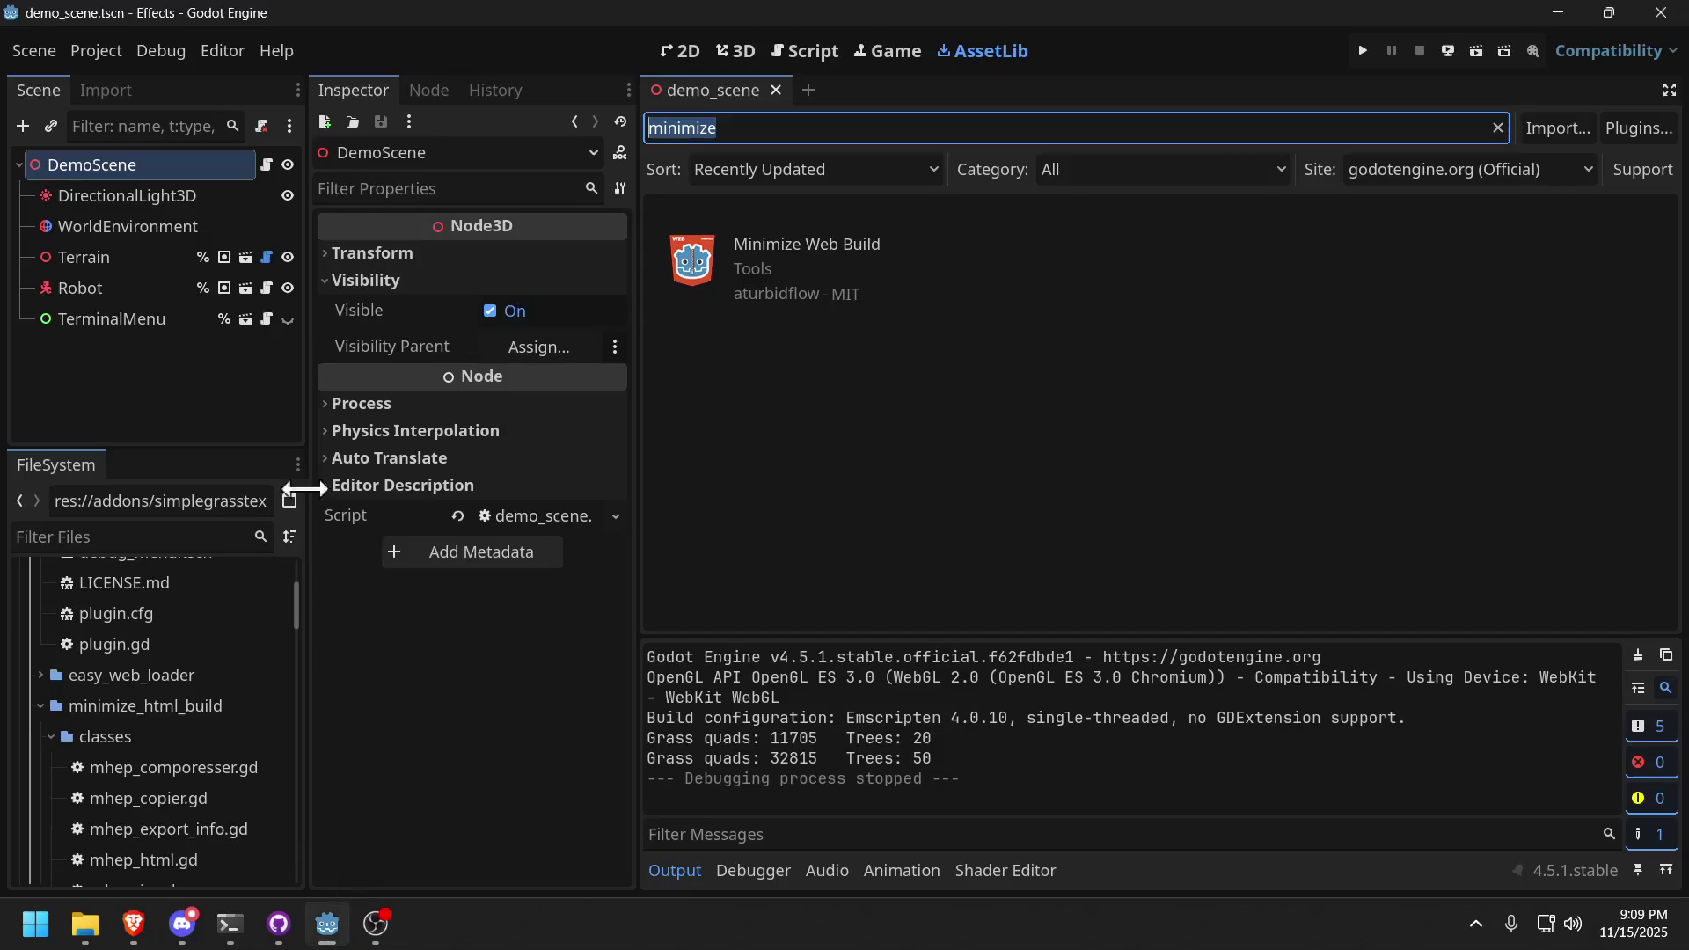
pyautogui.click(97, 50)
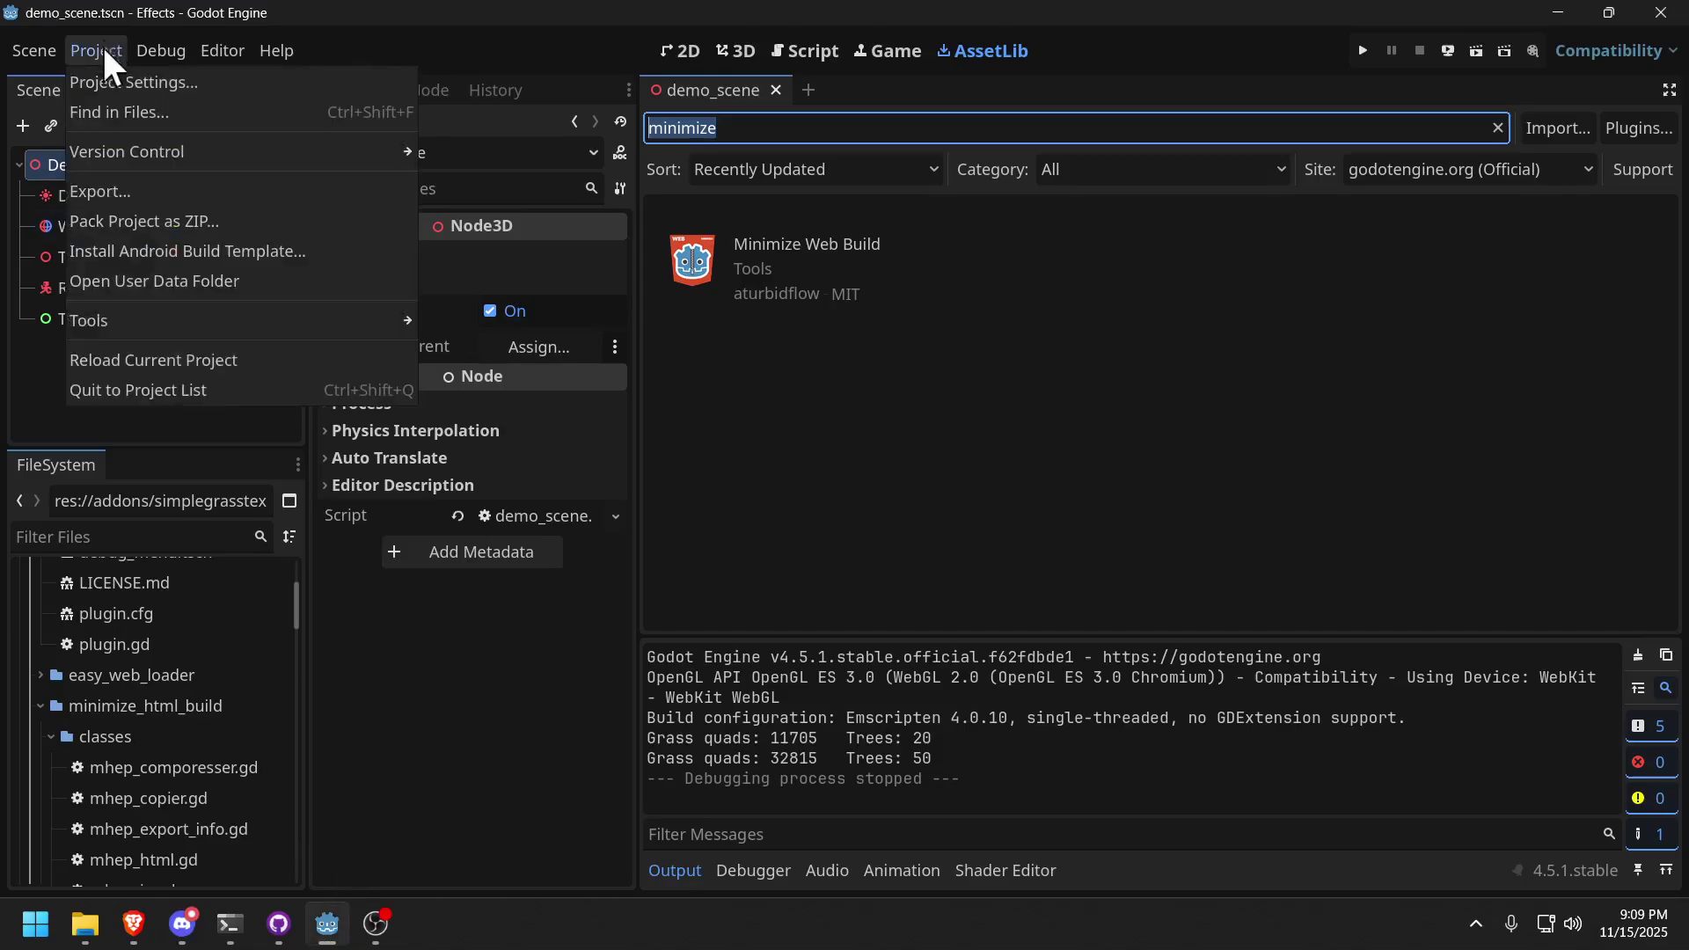
pyautogui.click(157, 180)
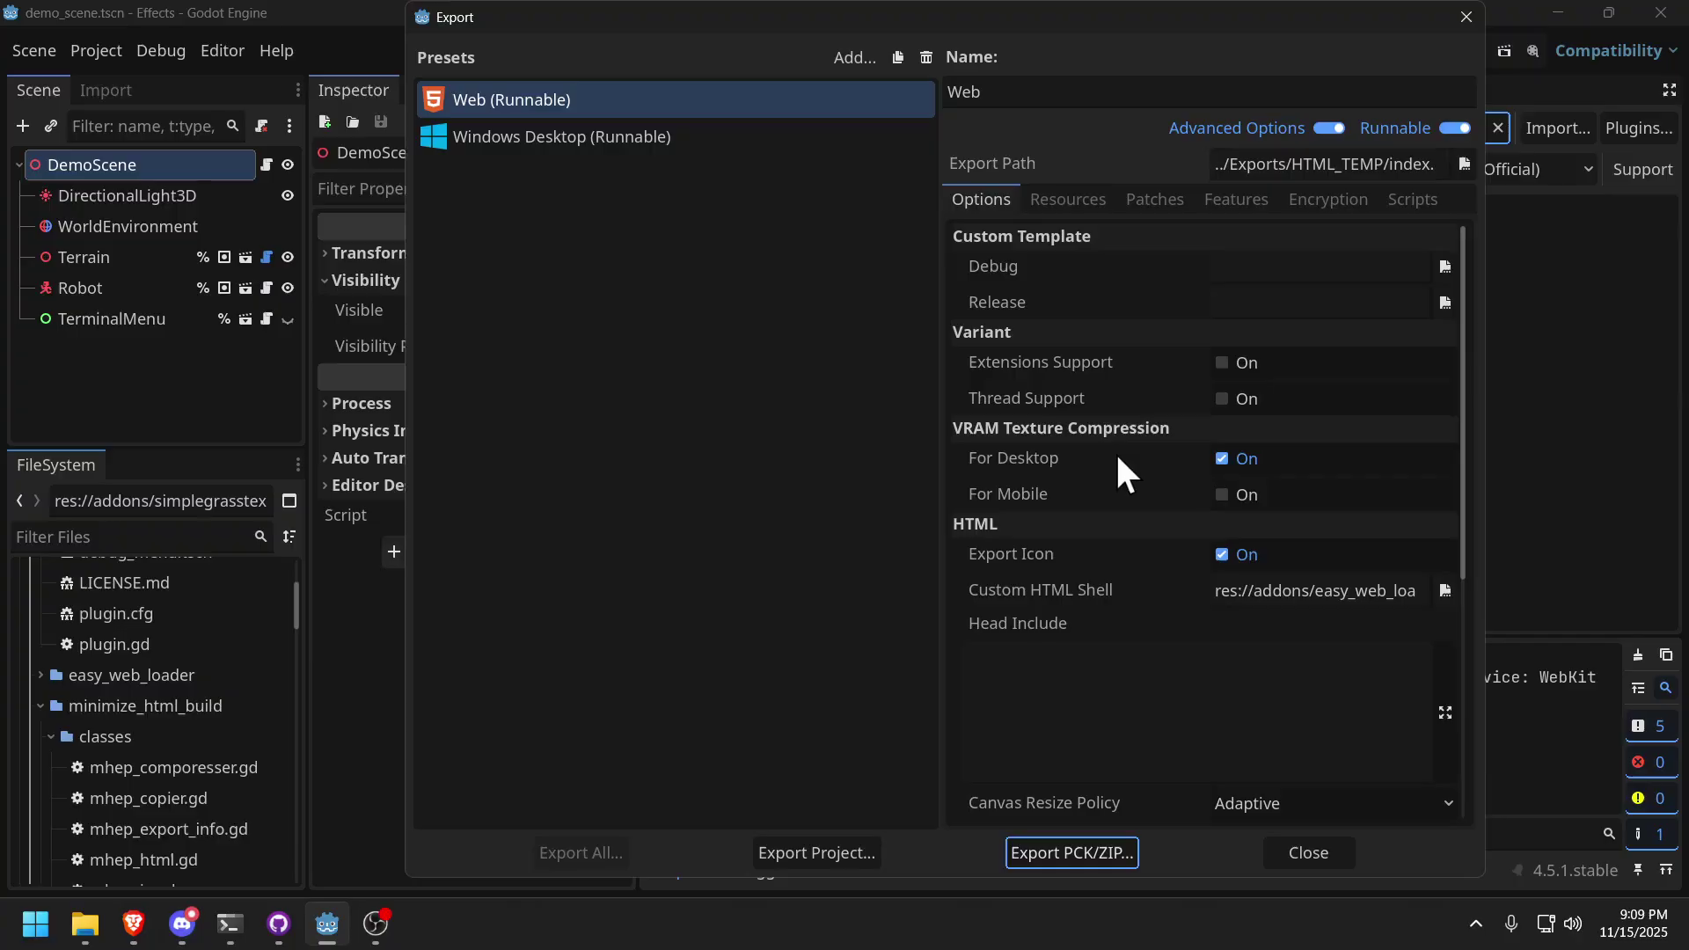
pyautogui.click(836, 850)
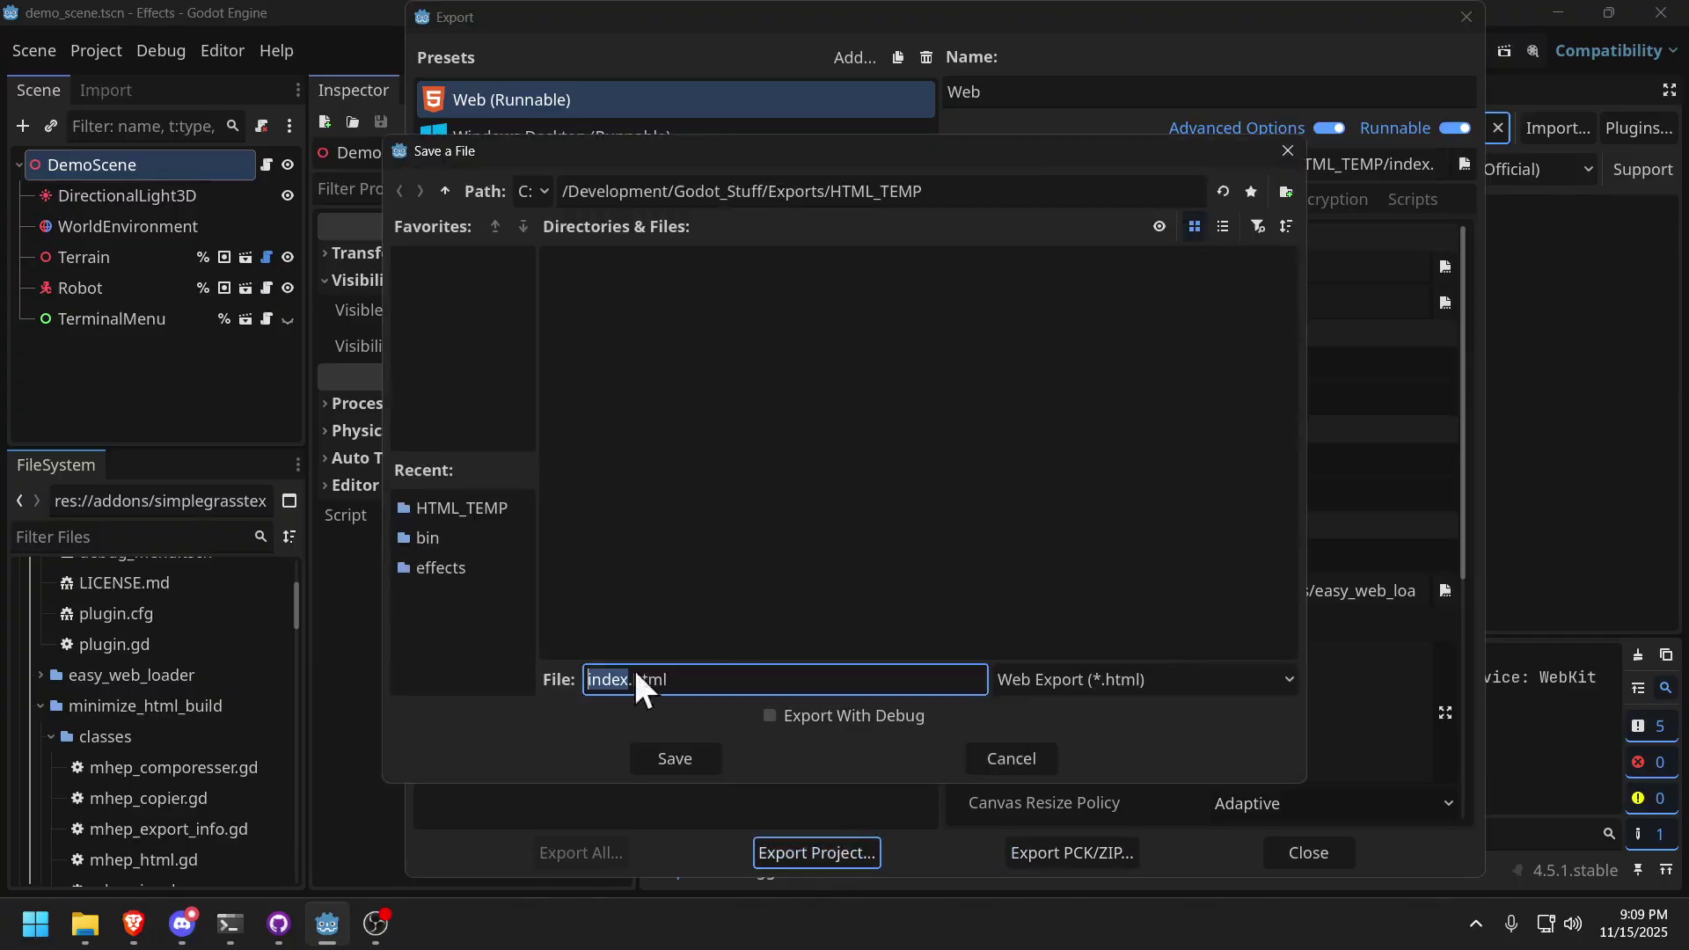
pyautogui.click(674, 759)
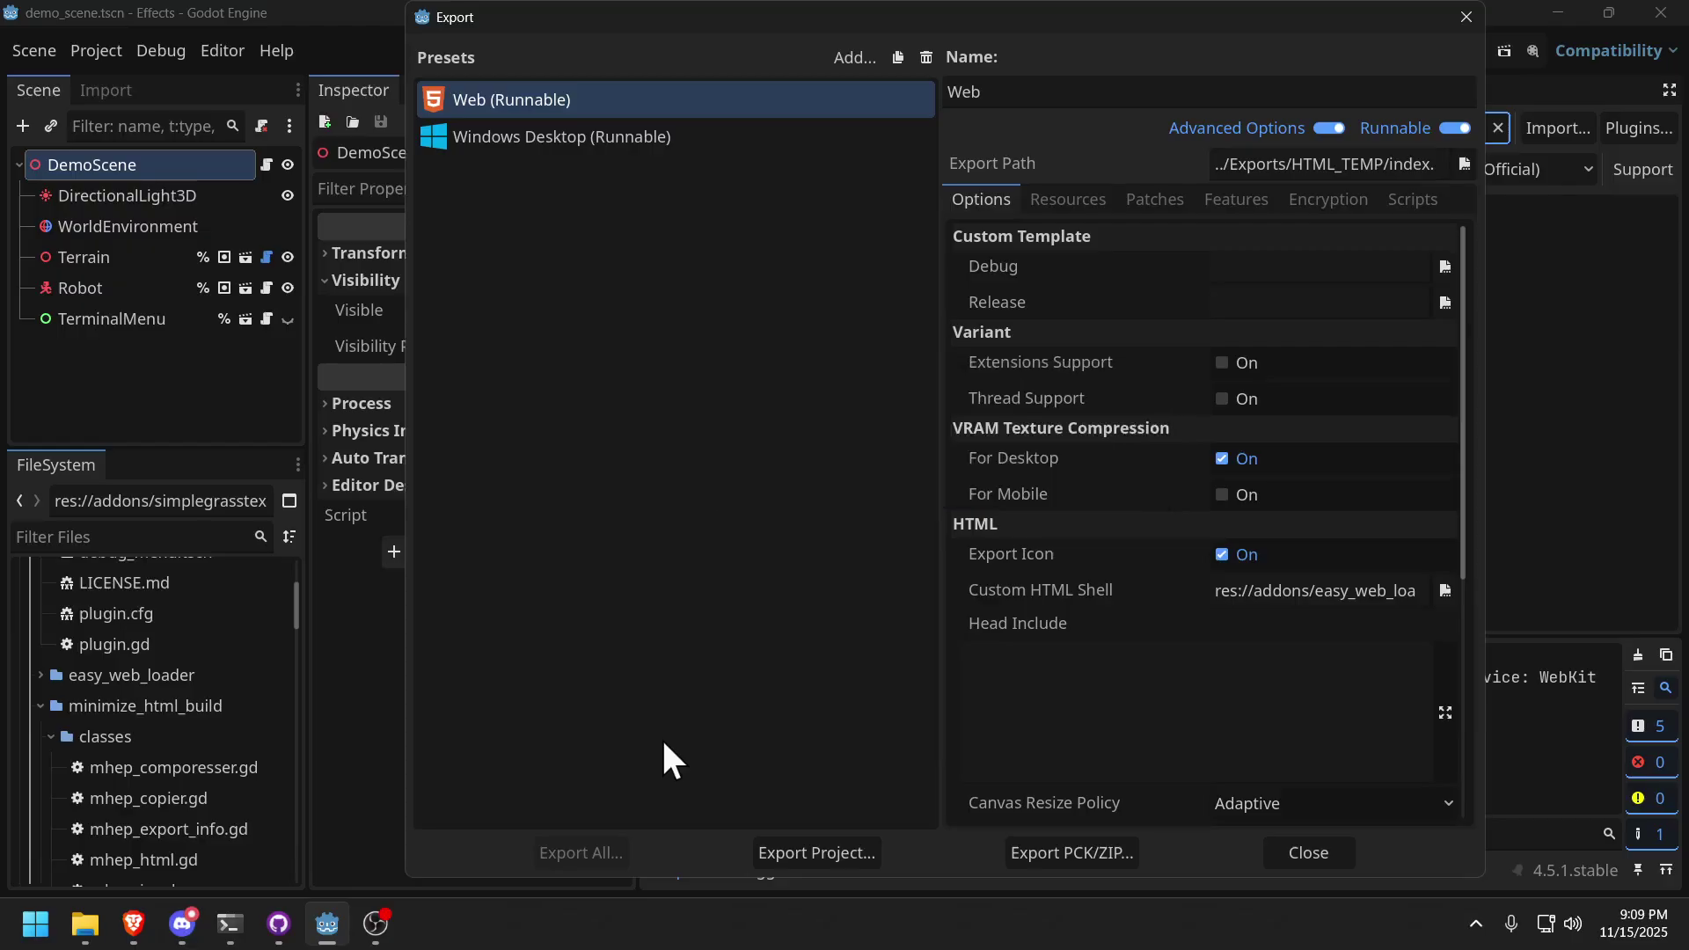
# Select all 12 HTML_TEMP files, including pako_inflate.min.js, and read their 25.2 MB total in Properties.
pyautogui.click(1333, 857)
pyautogui.click(88, 928)
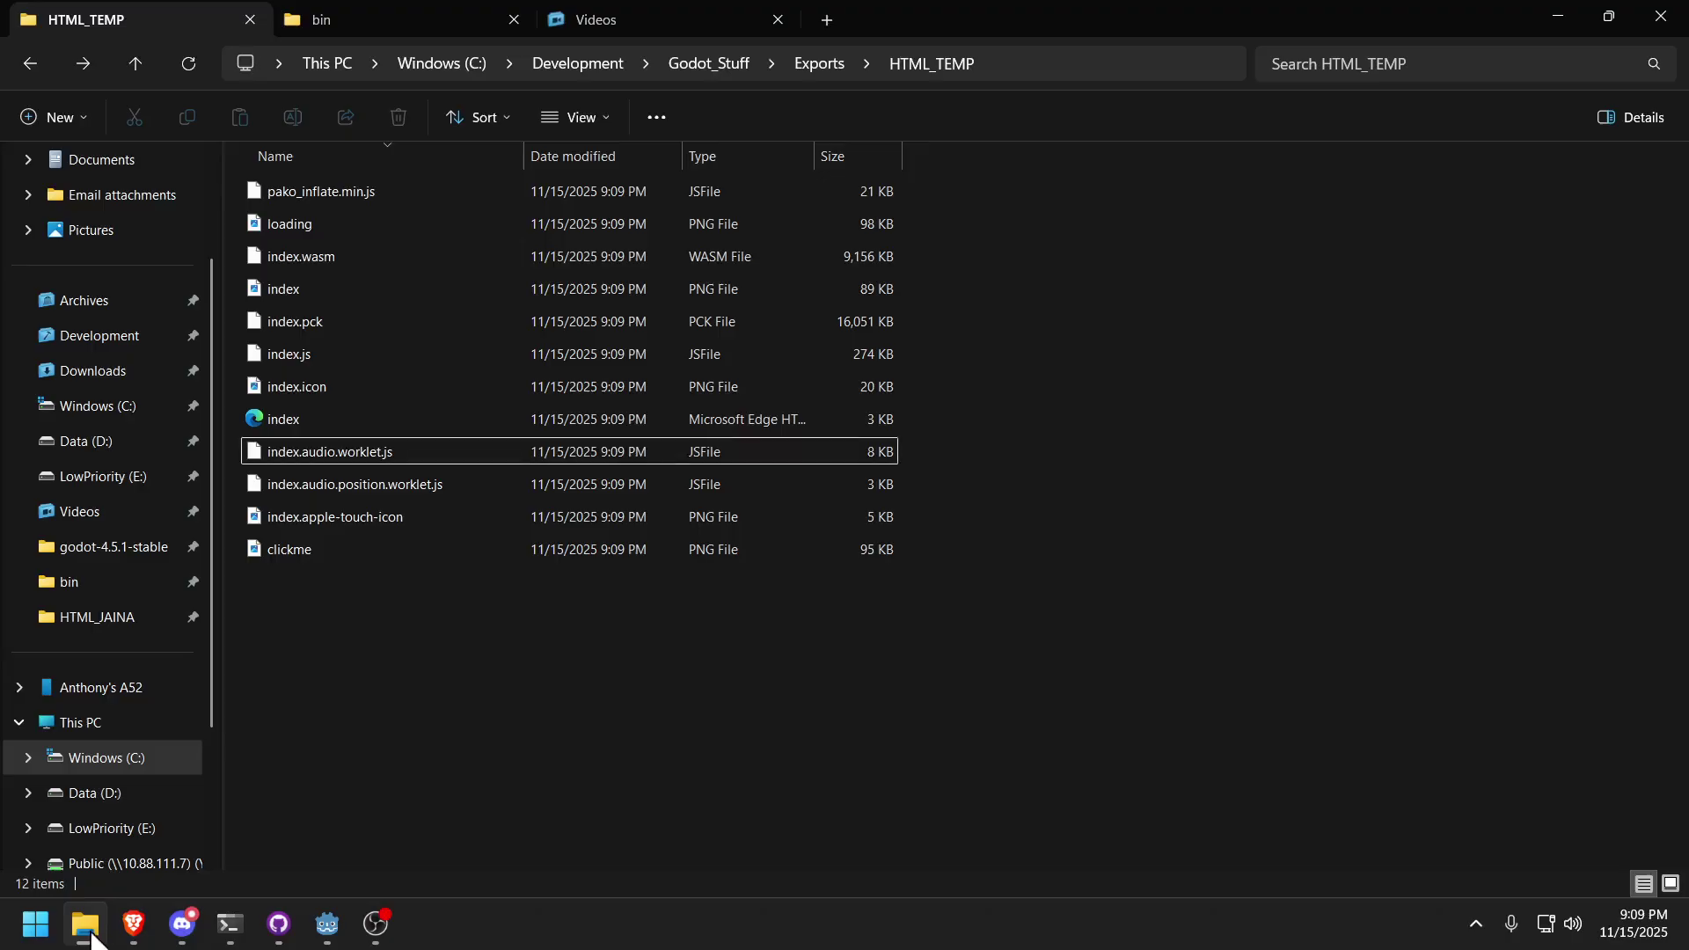
pyautogui.click(339, 190)
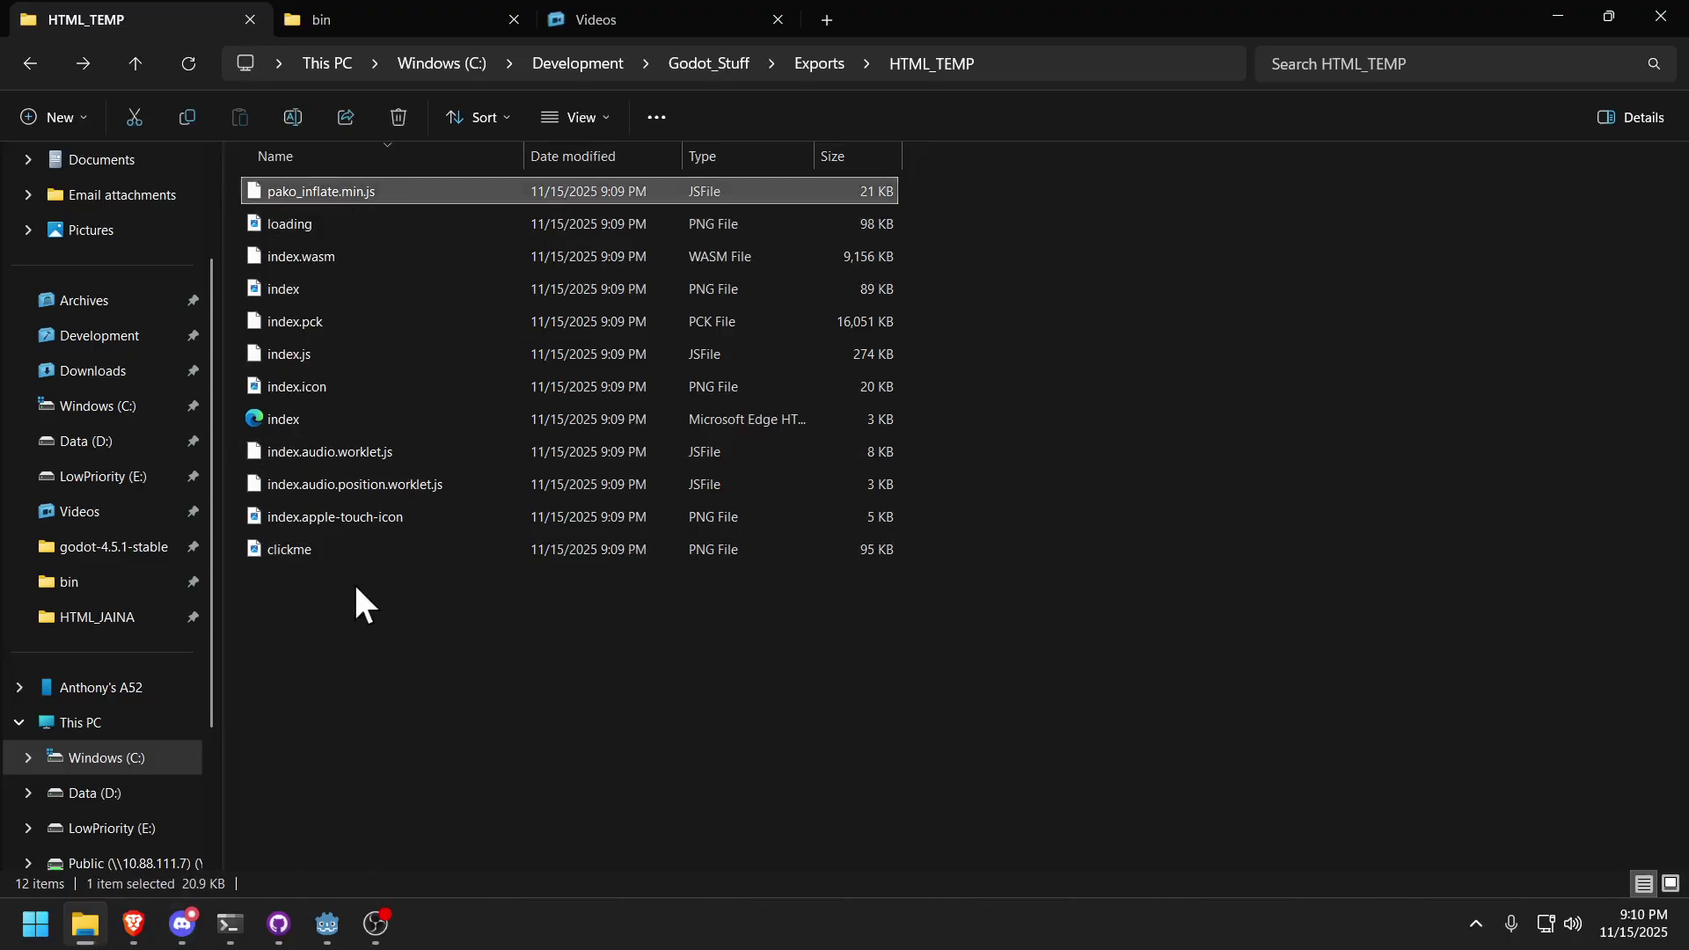
pyautogui.hotkey('ctrl', 'a')
pyautogui.rightClick(388, 561)
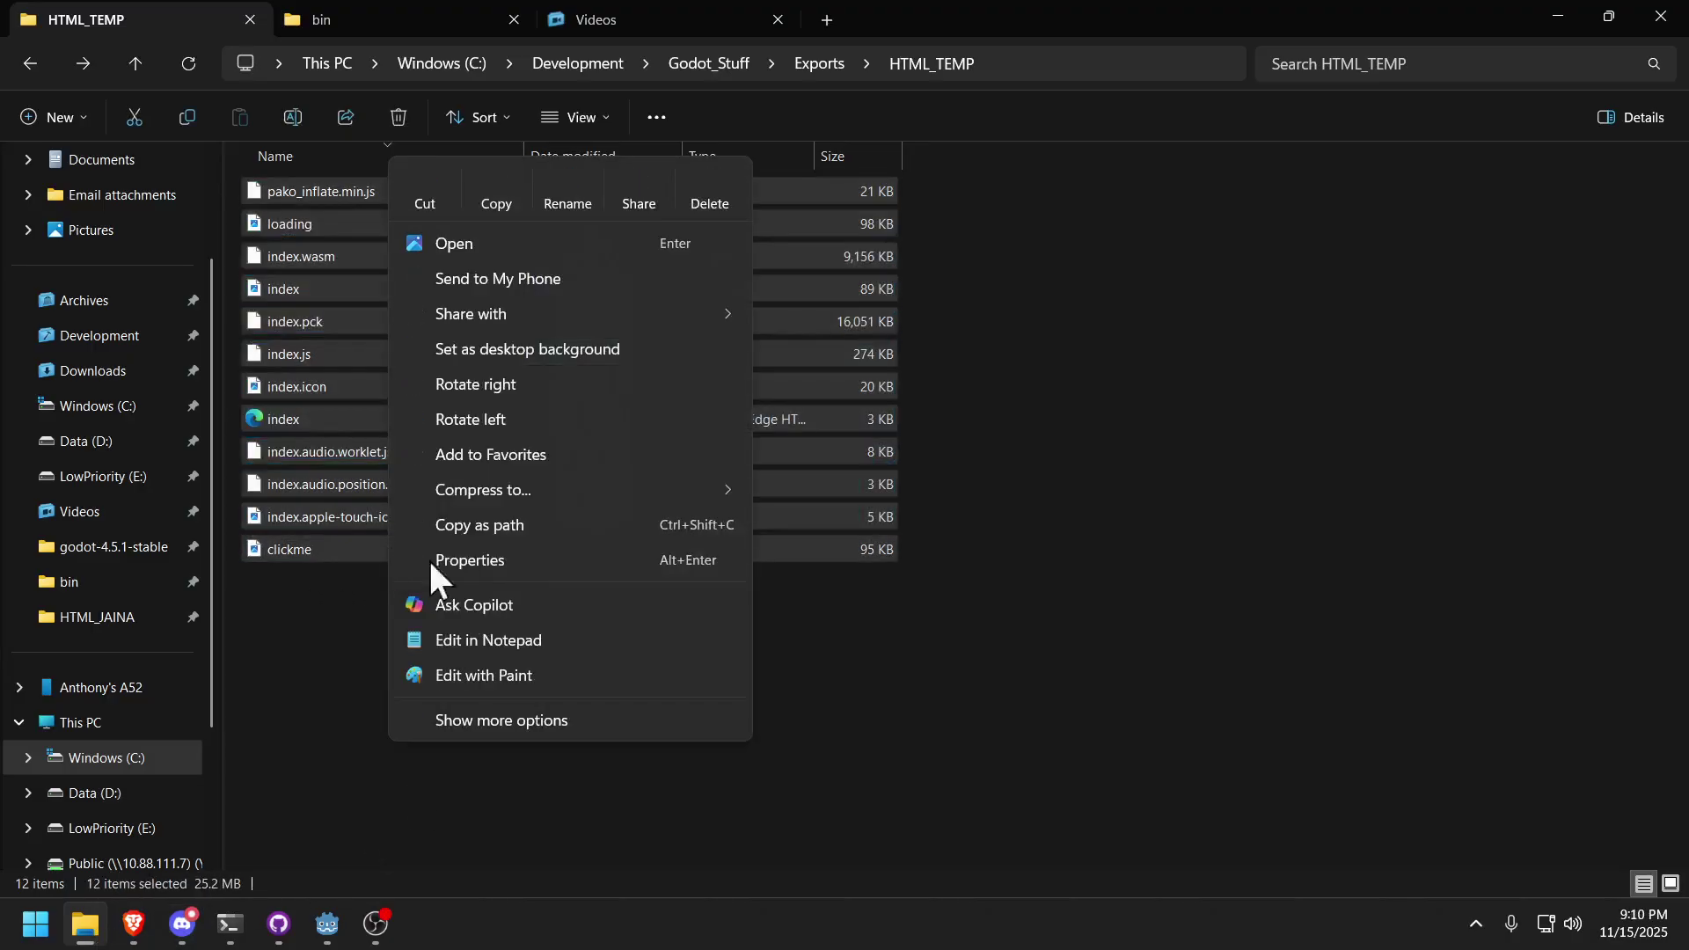
pyautogui.click(502, 560)
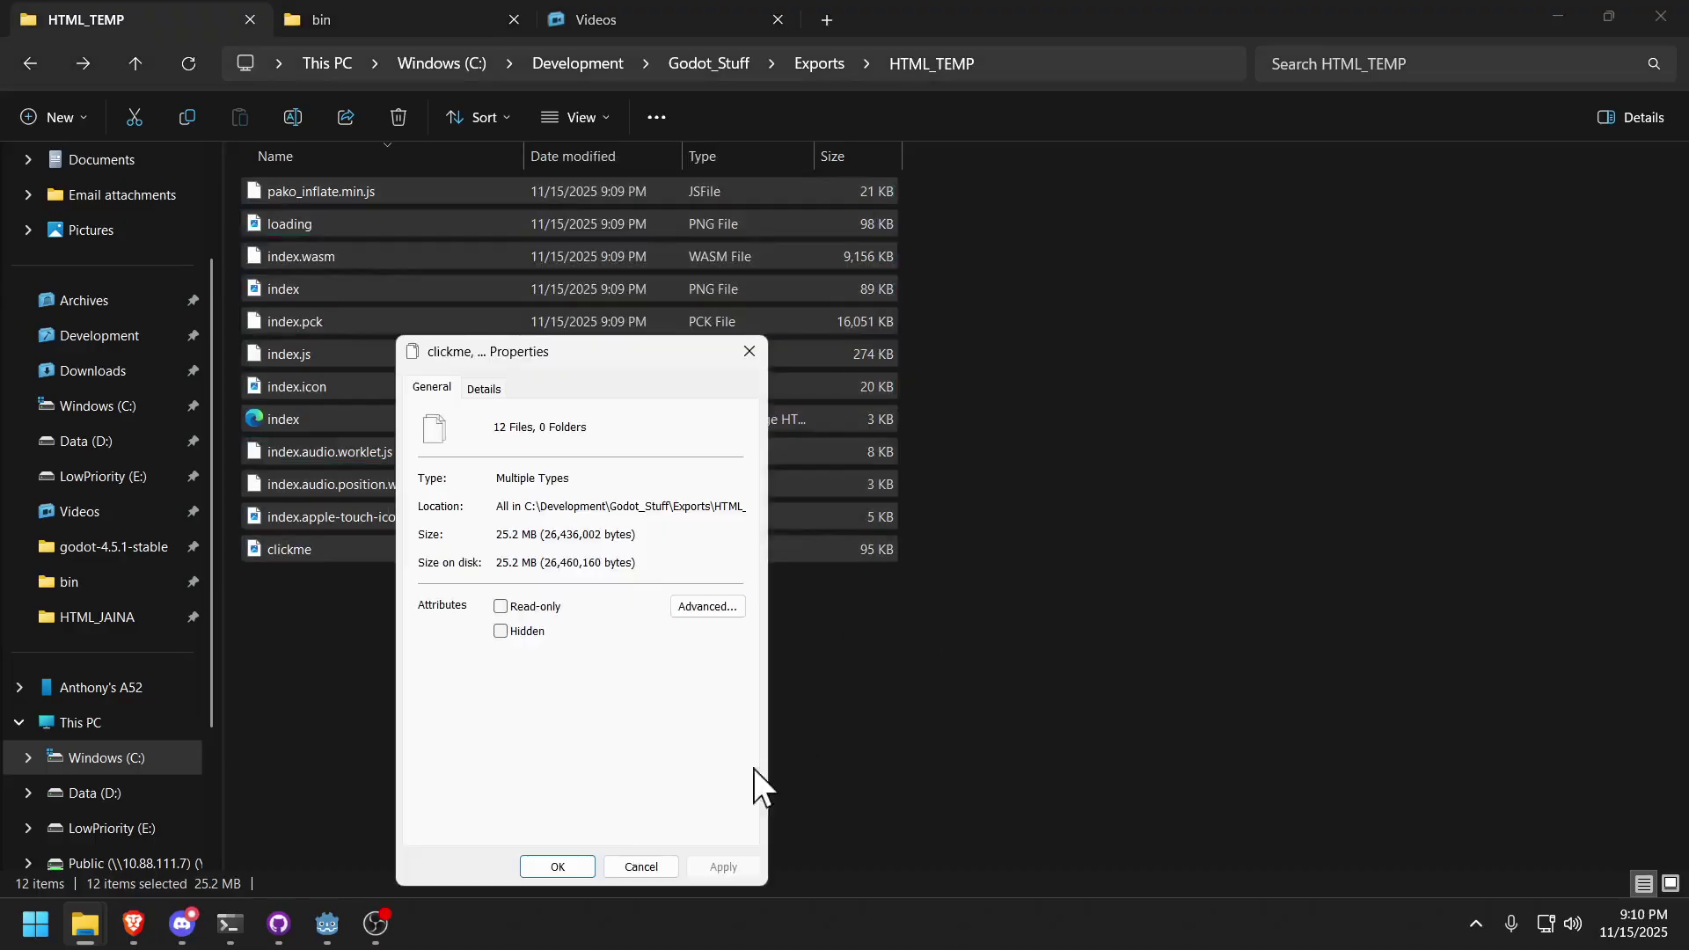
pyautogui.click(642, 867)
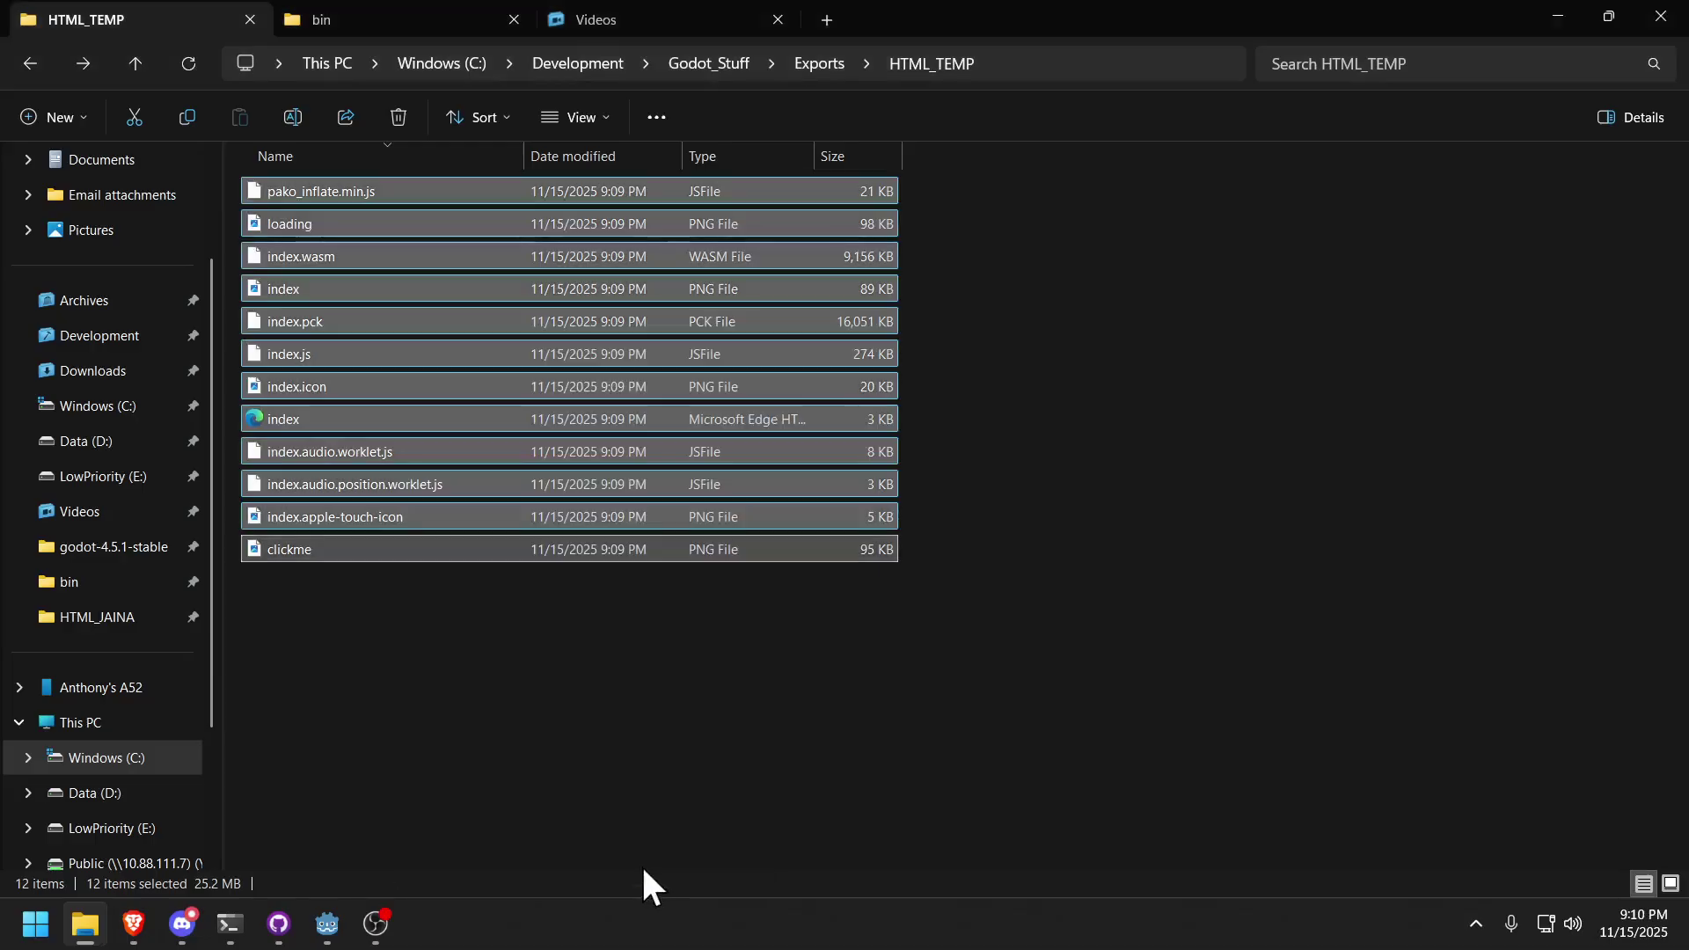
pyautogui.click(662, 695)
# Bring the MinGW-W64-64bit terminal forward to see the finished template build, 12:23.67 elapsed.
pyautogui.moveTo(230, 923)
pyautogui.click(605, 769)
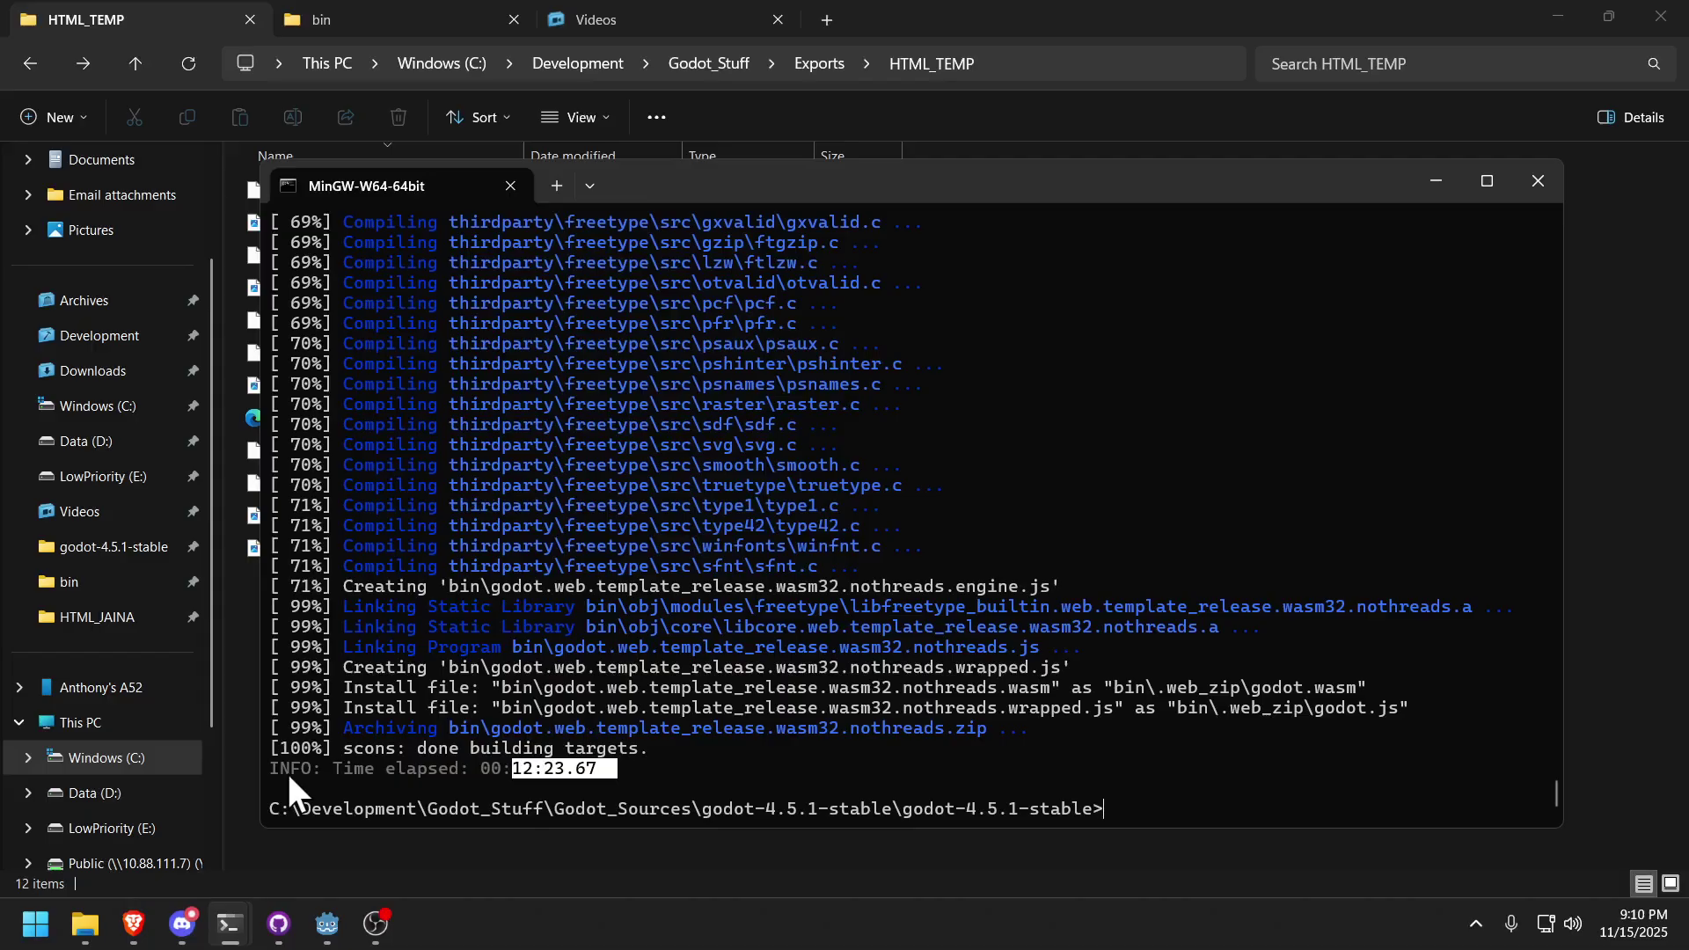
# Return to the NoteDiscovery note and highlight the 23.5 MB result in its comparison table.
pyautogui.moveTo(133, 923)
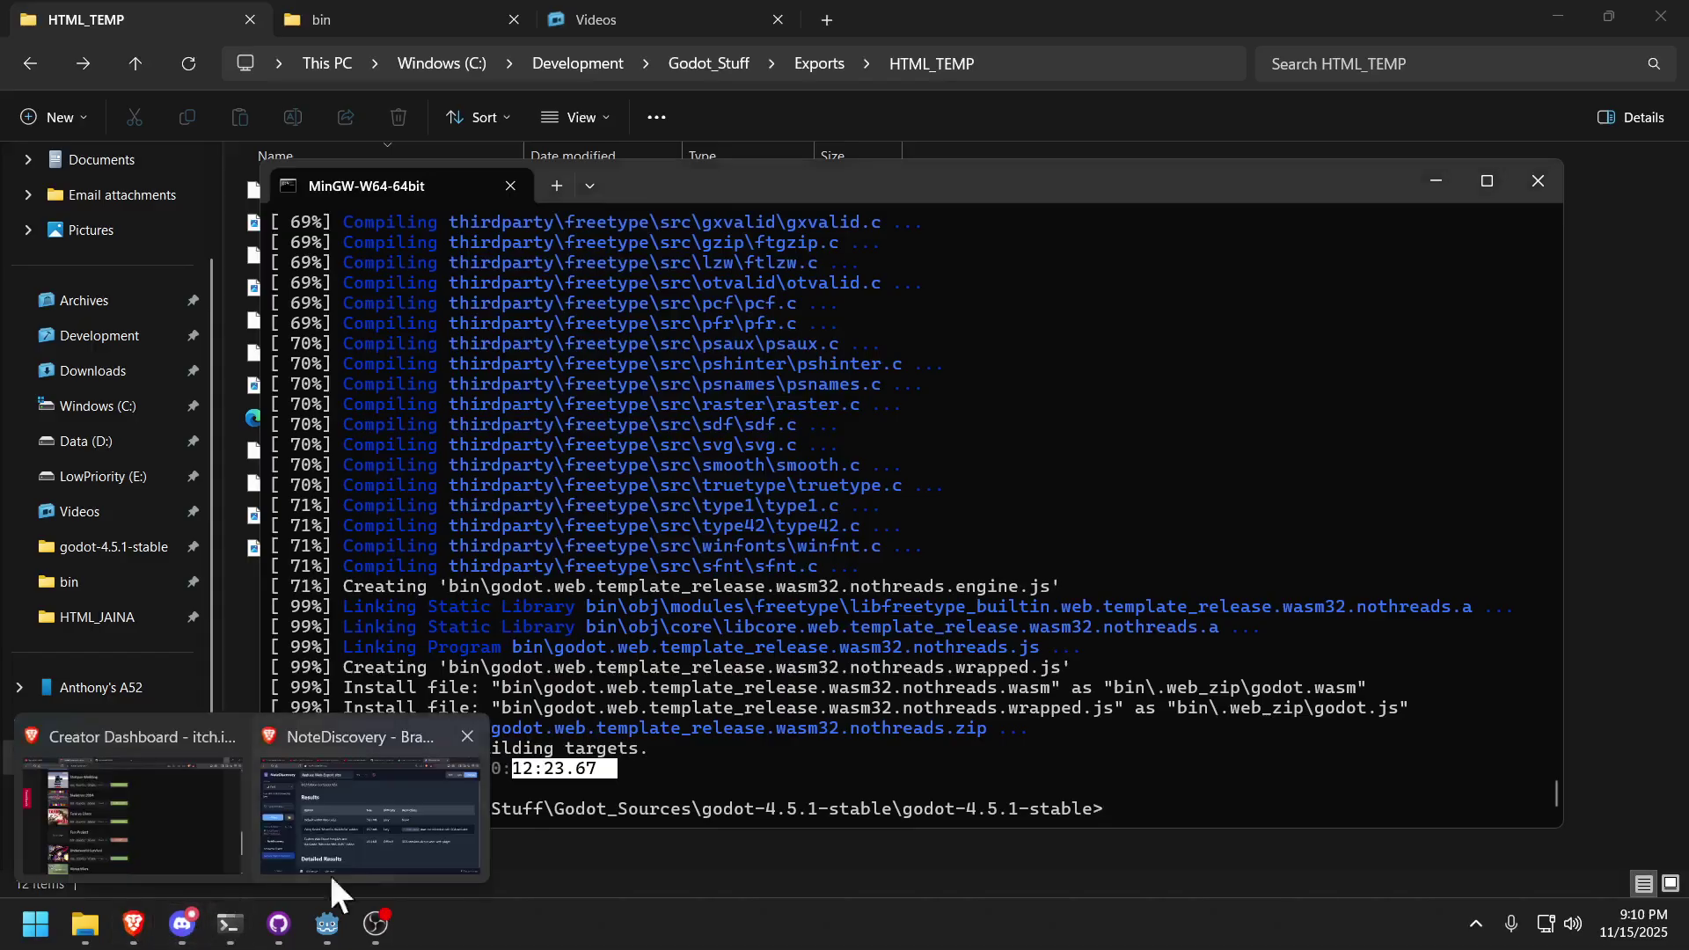
pyautogui.click(331, 875)
pyautogui.scroll(-2, 1037, 554)
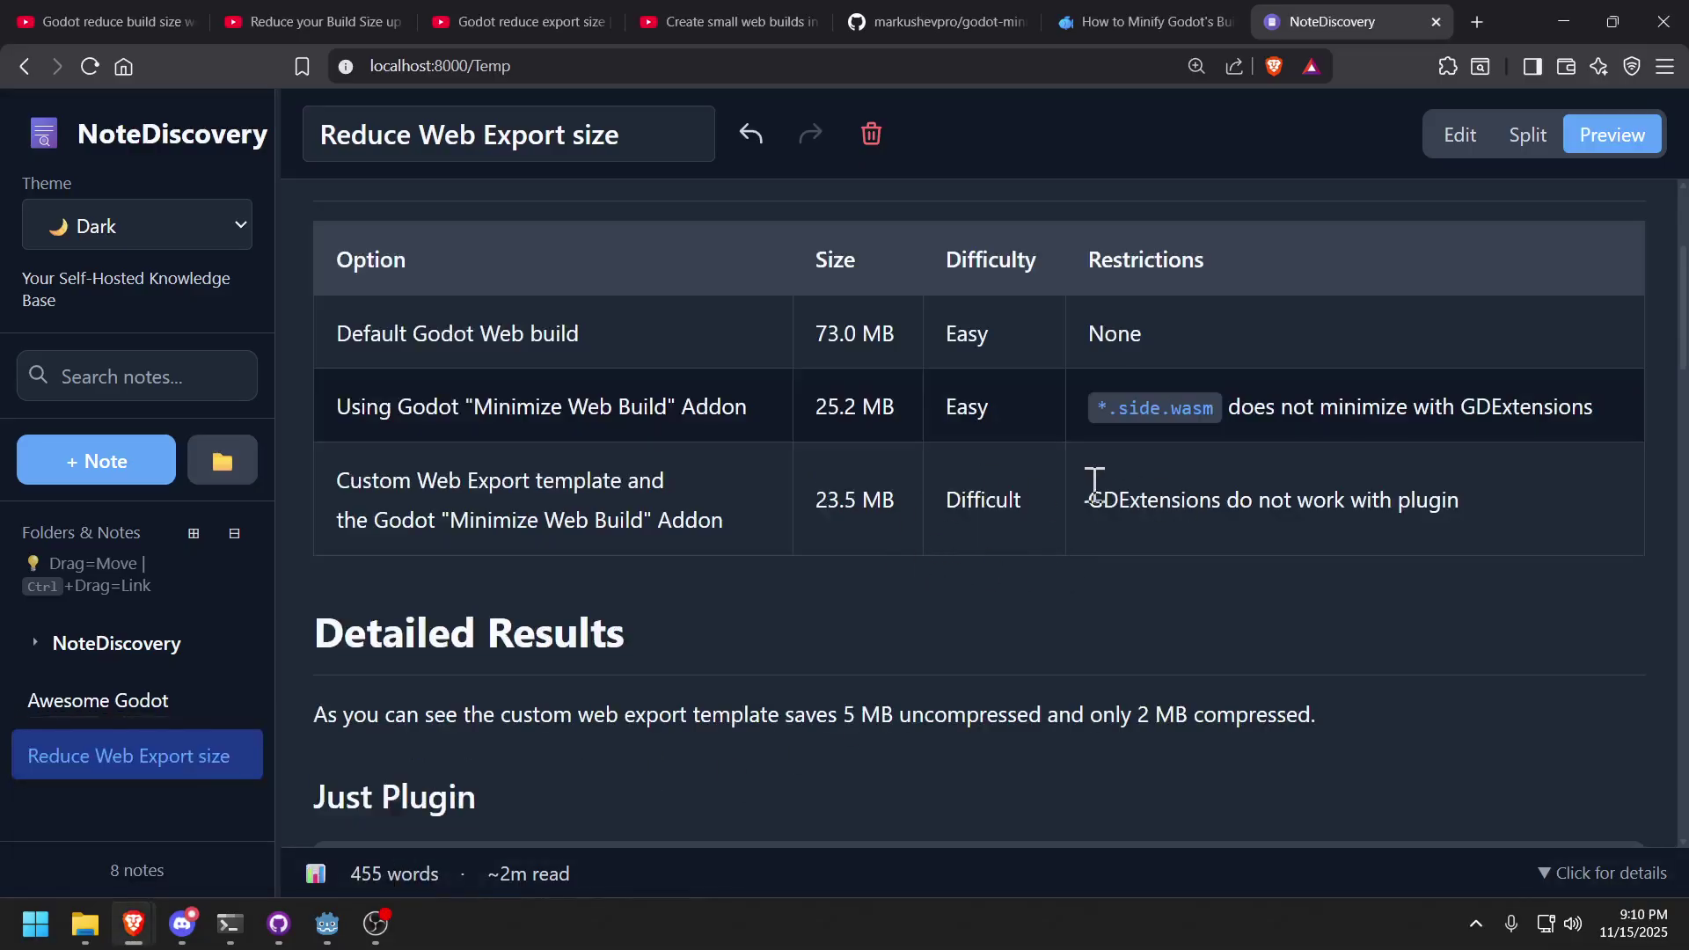
pyautogui.scroll(-3, 880, 475)
pyautogui.scroll(3, 937, 466)
pyautogui.moveTo(897, 506); pyautogui.dragTo(814, 507)
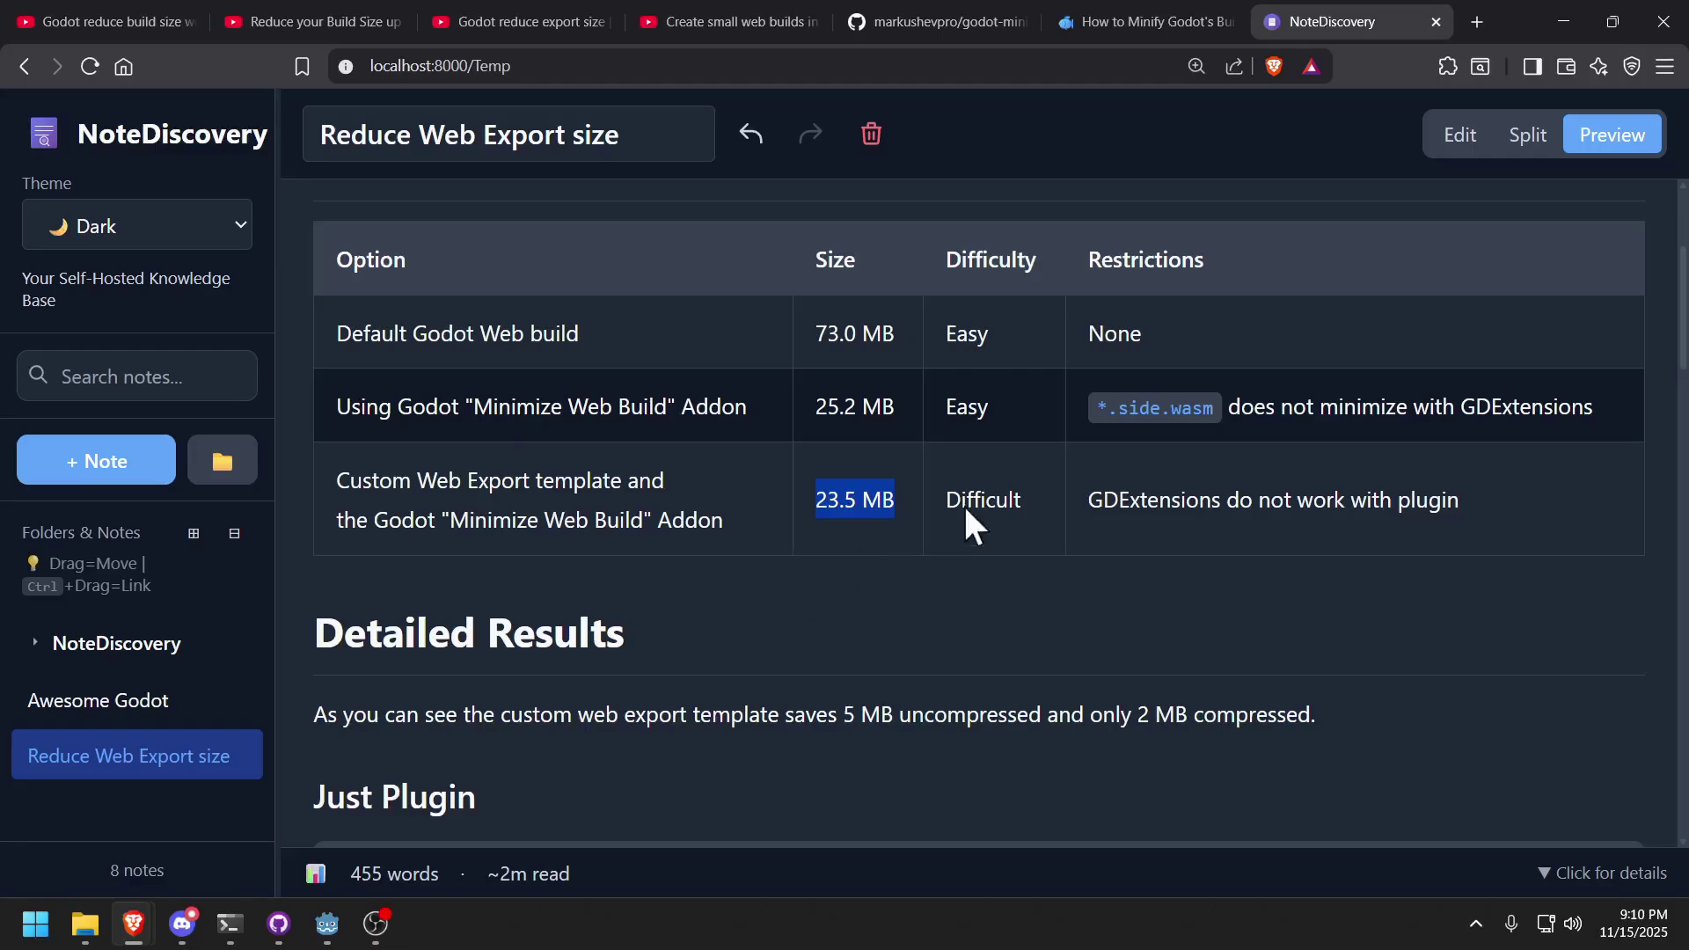
pyautogui.click(1025, 489)
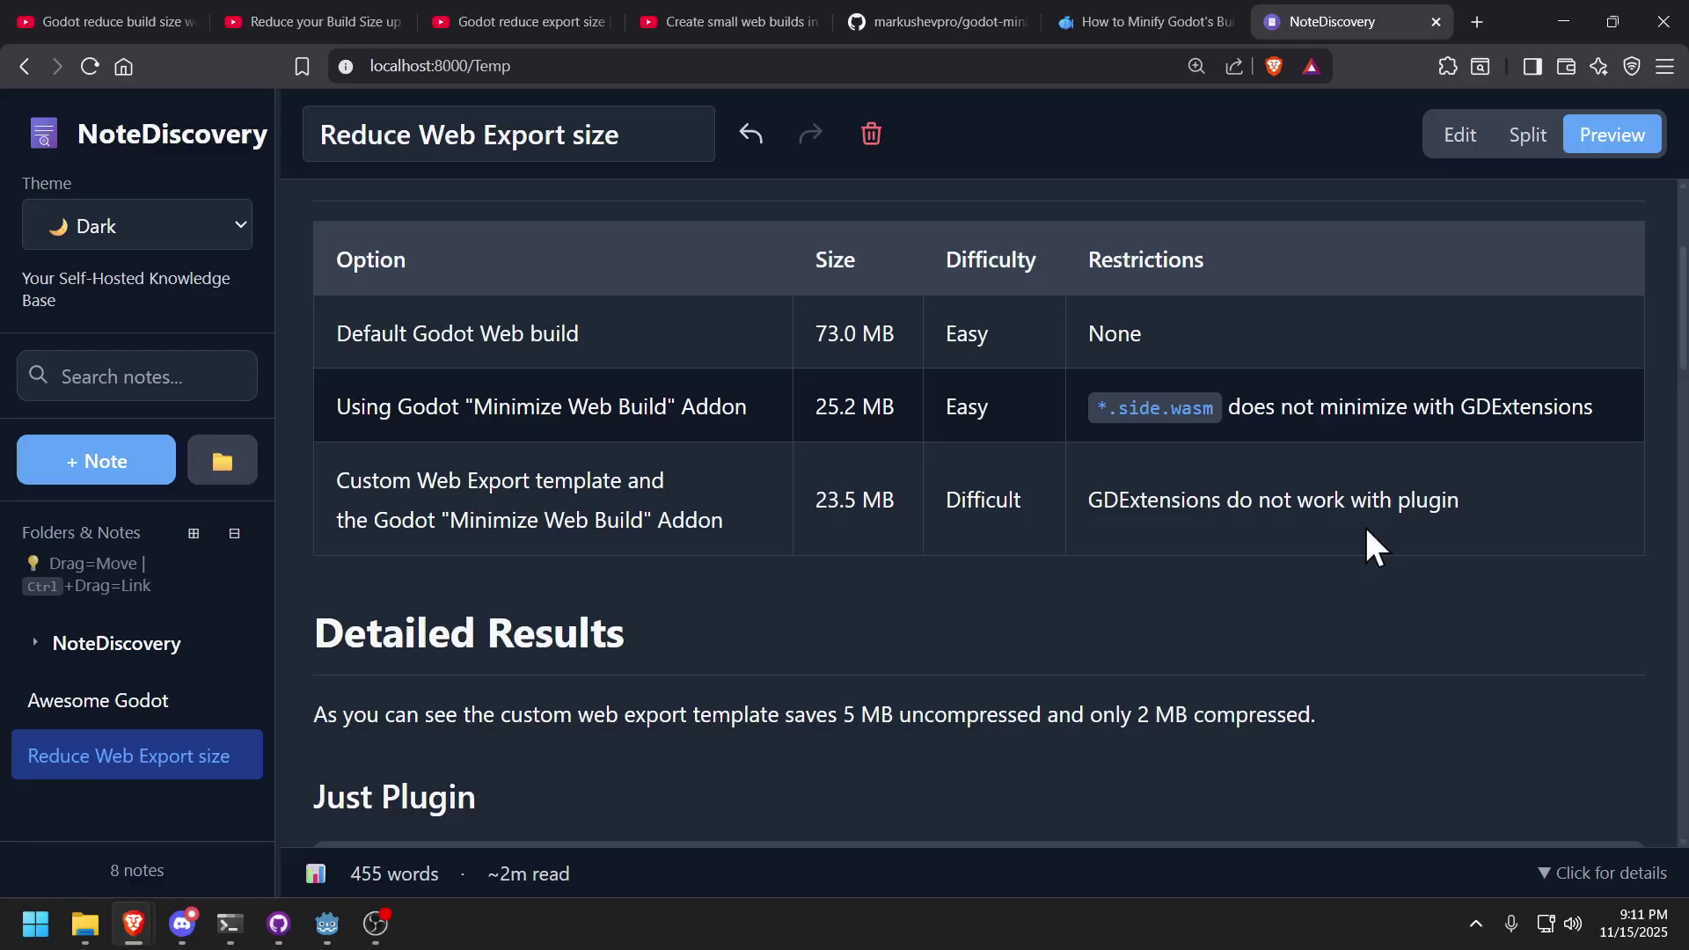
# Scroll through the compression logs to the Recommendations list, then bring Godot back to the front.
pyautogui.scroll(-2, 1165, 451)
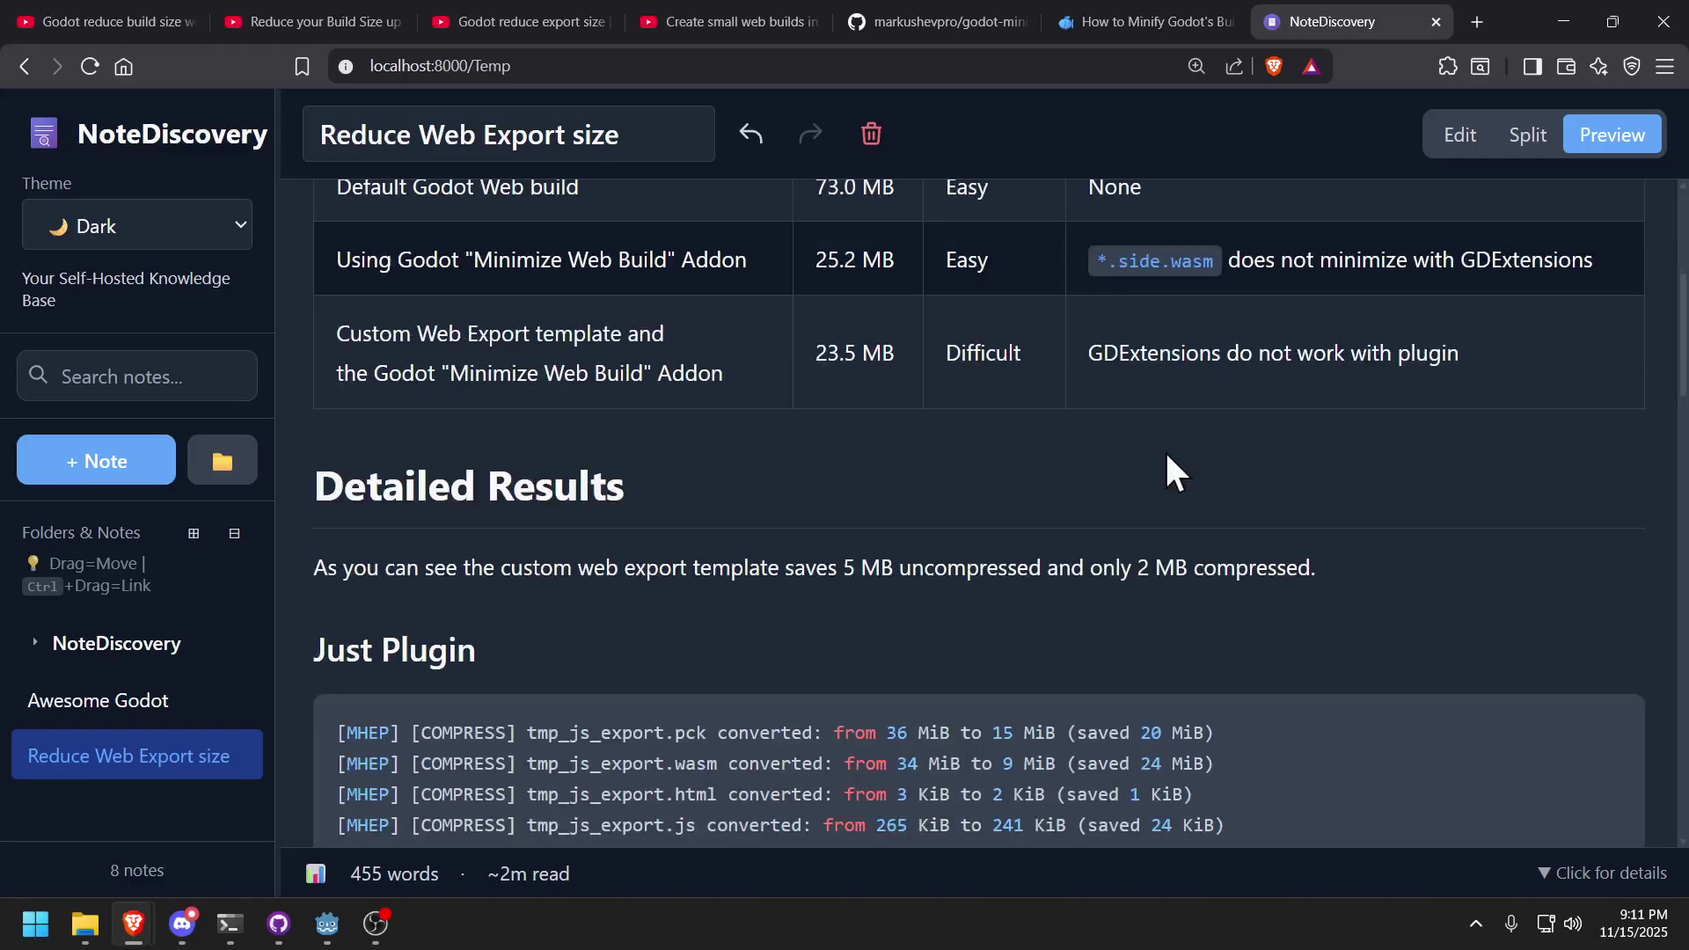
pyautogui.scroll(-2, 1170, 449)
pyautogui.scroll(-2, 1184, 441)
pyautogui.scroll(-2, 1190, 422)
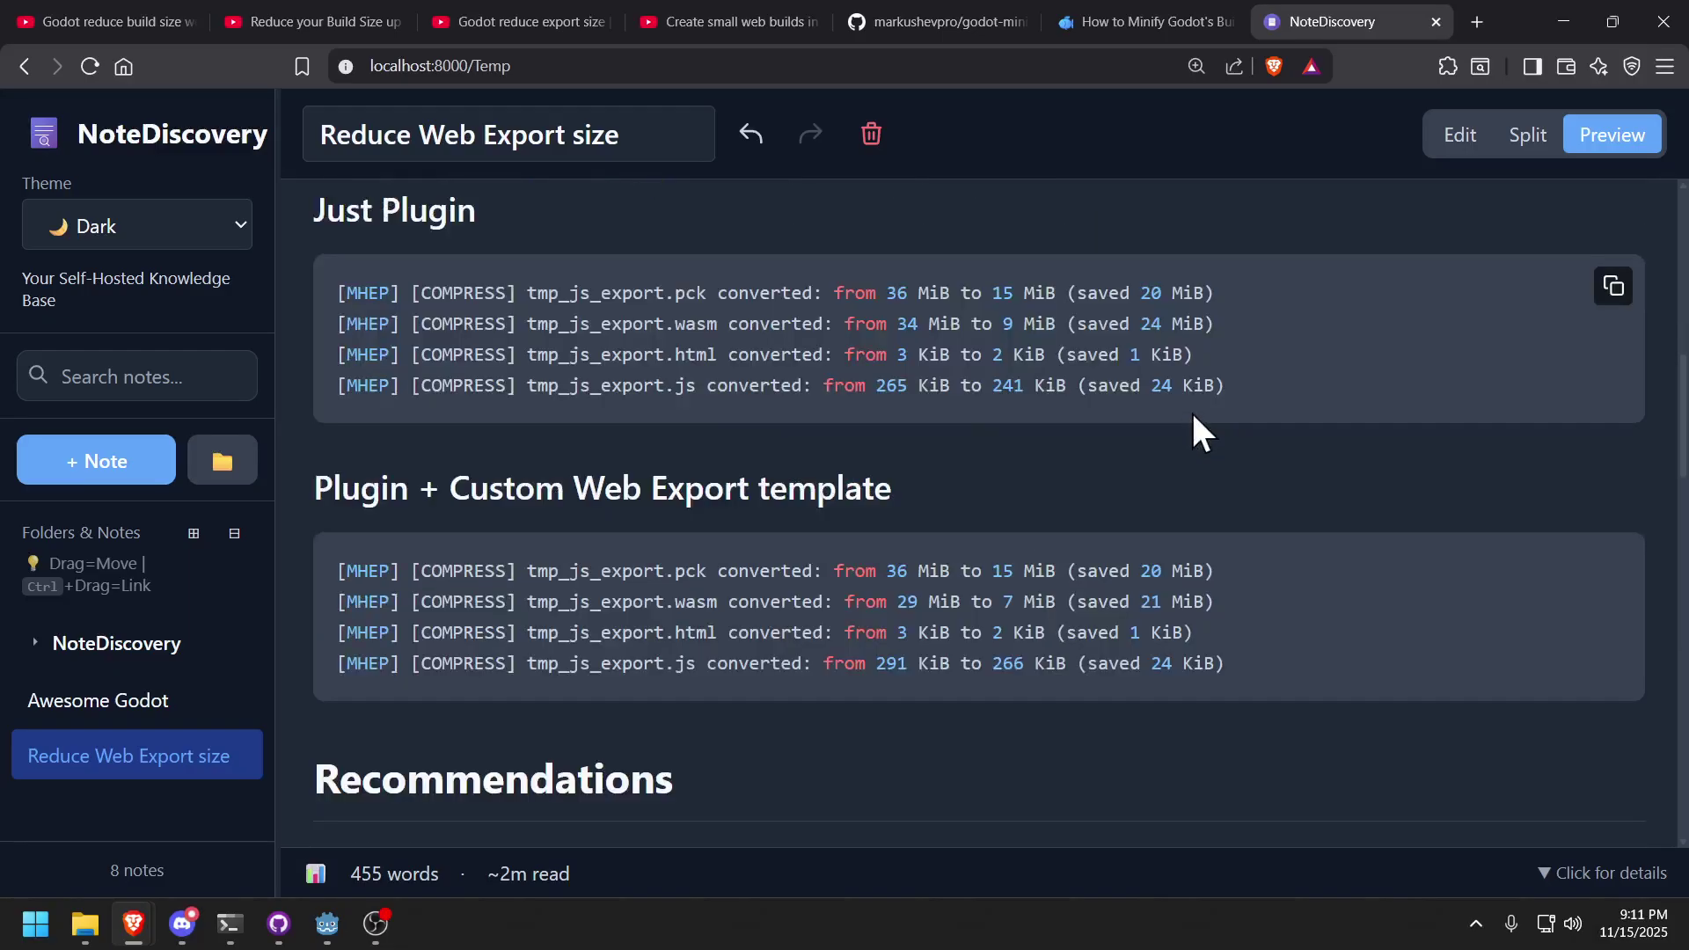
pyautogui.scroll(-6, 1200, 387)
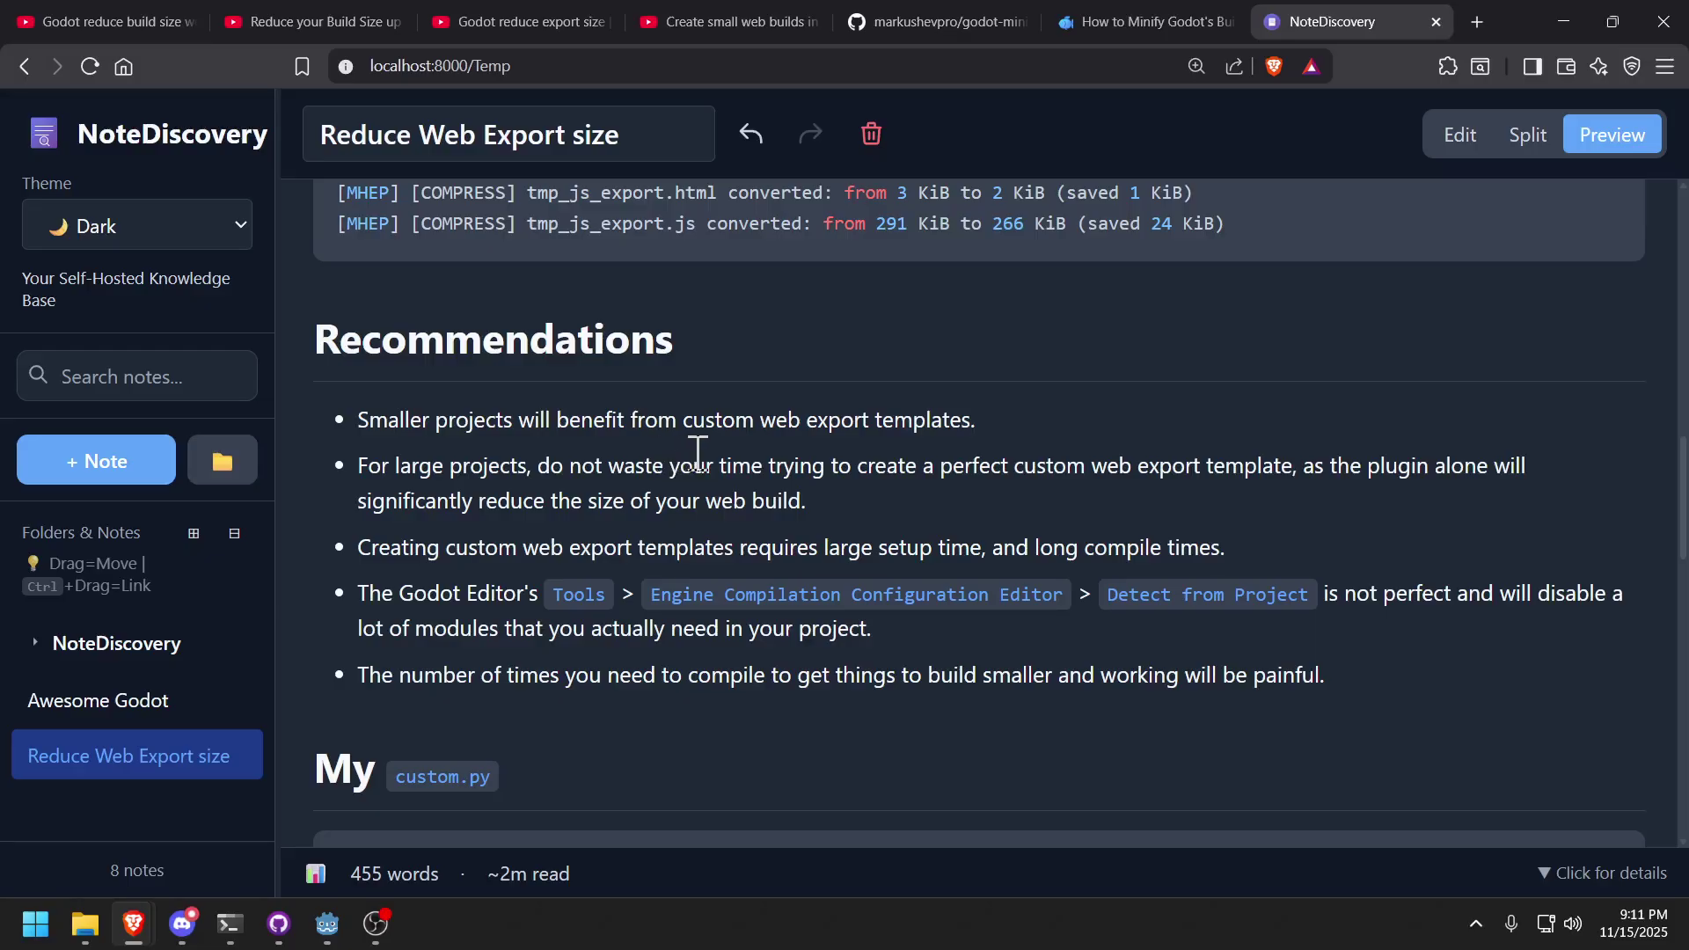
pyautogui.scroll(-2, 703, 437)
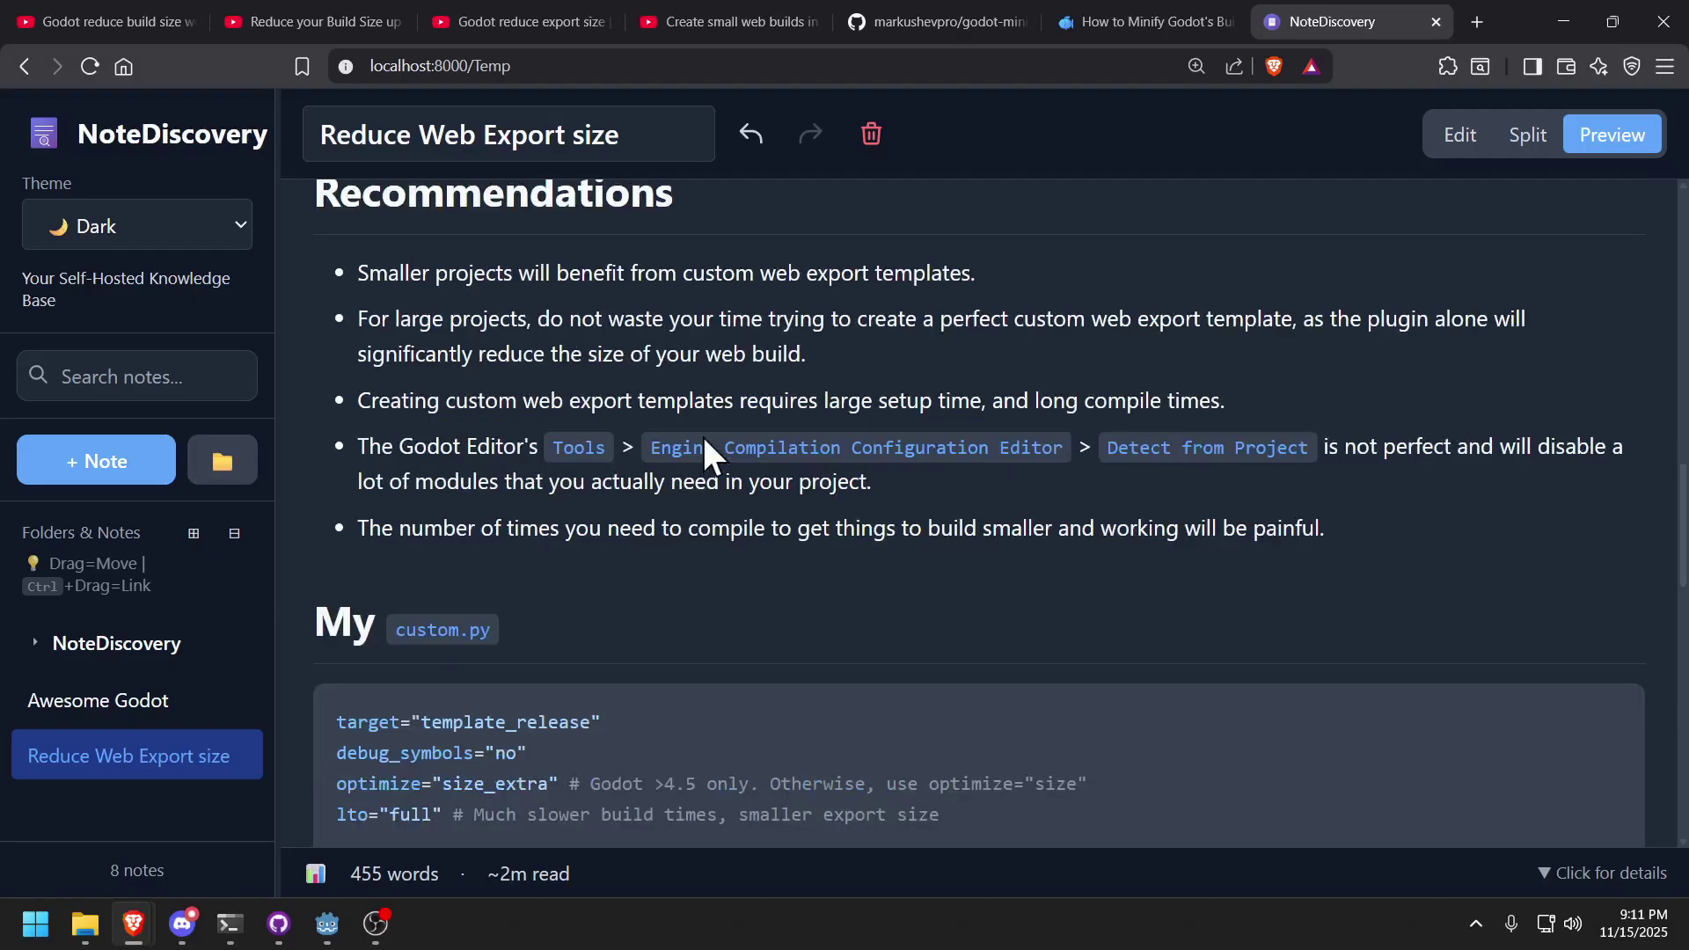
pyautogui.click(327, 924)
pyautogui.click(92, 46)
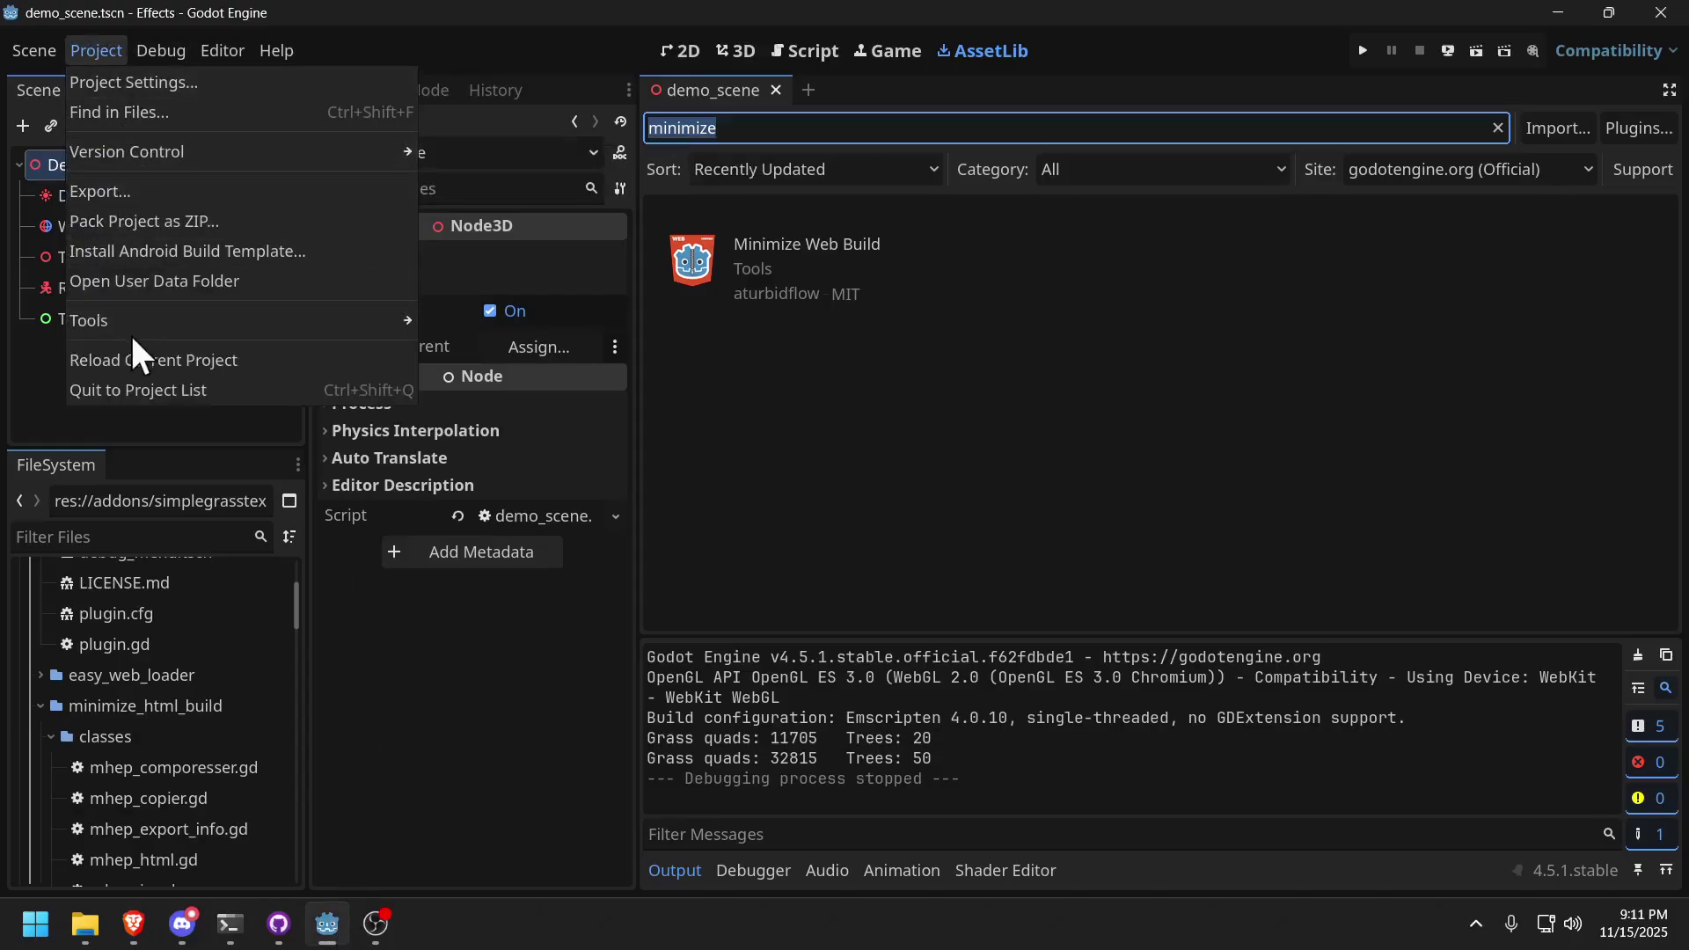
pyautogui.moveTo(317, 331)
pyautogui.click(568, 350)
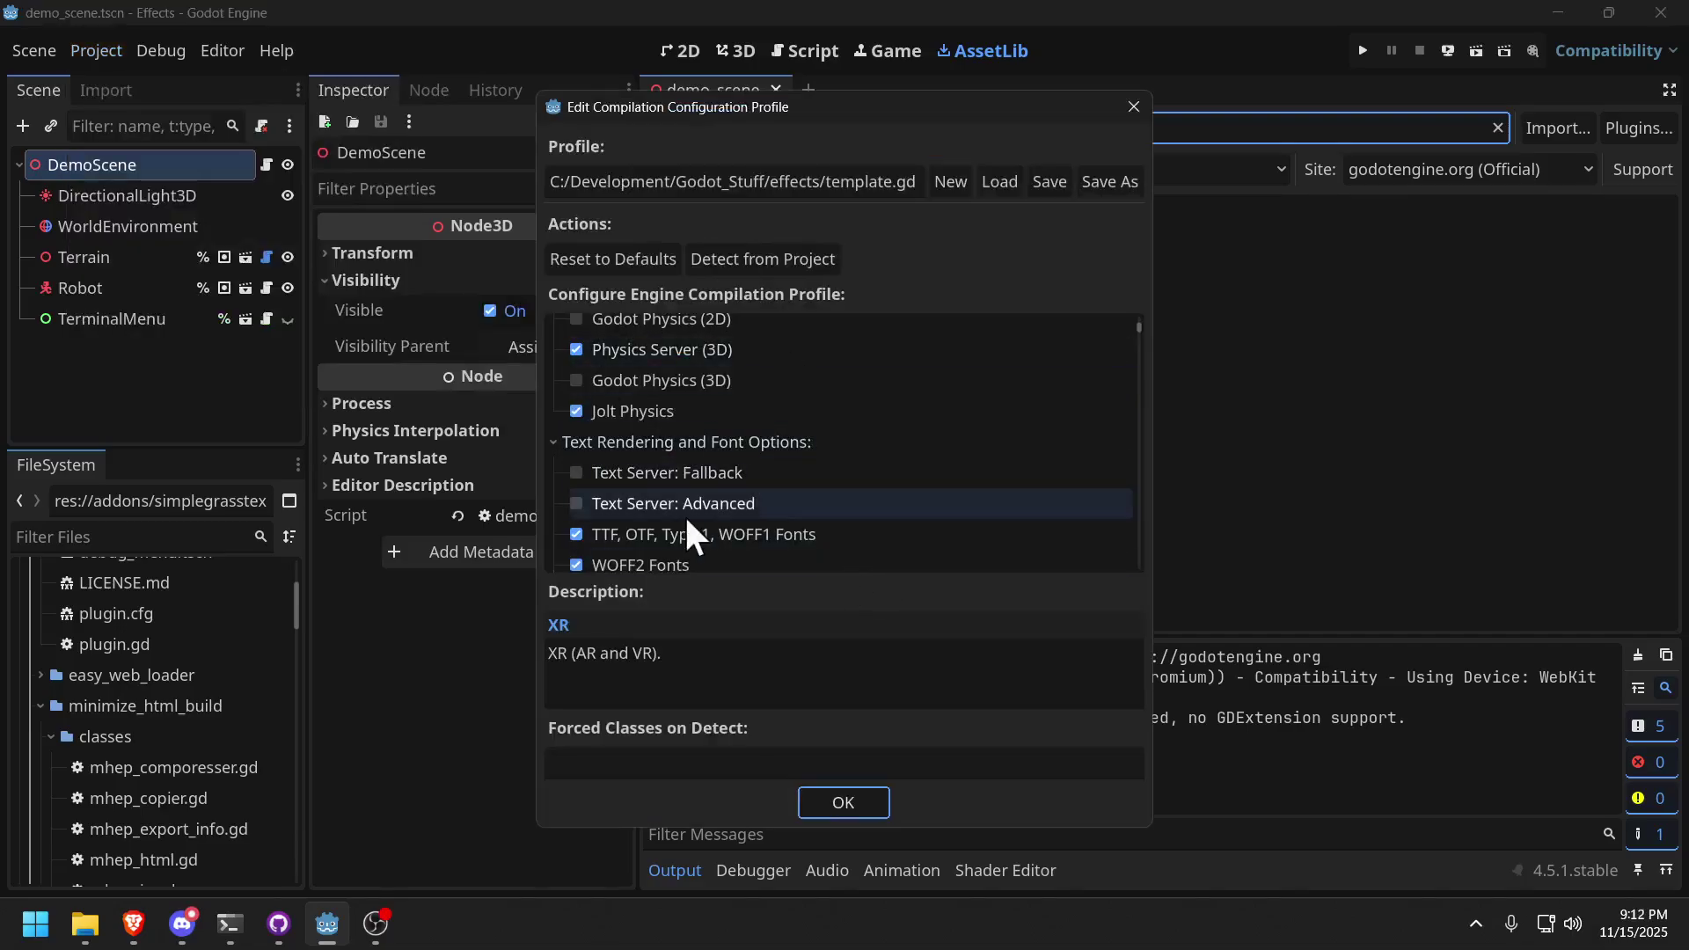
pyautogui.scroll(3, 686, 512)
pyautogui.scroll(5, 688, 510)
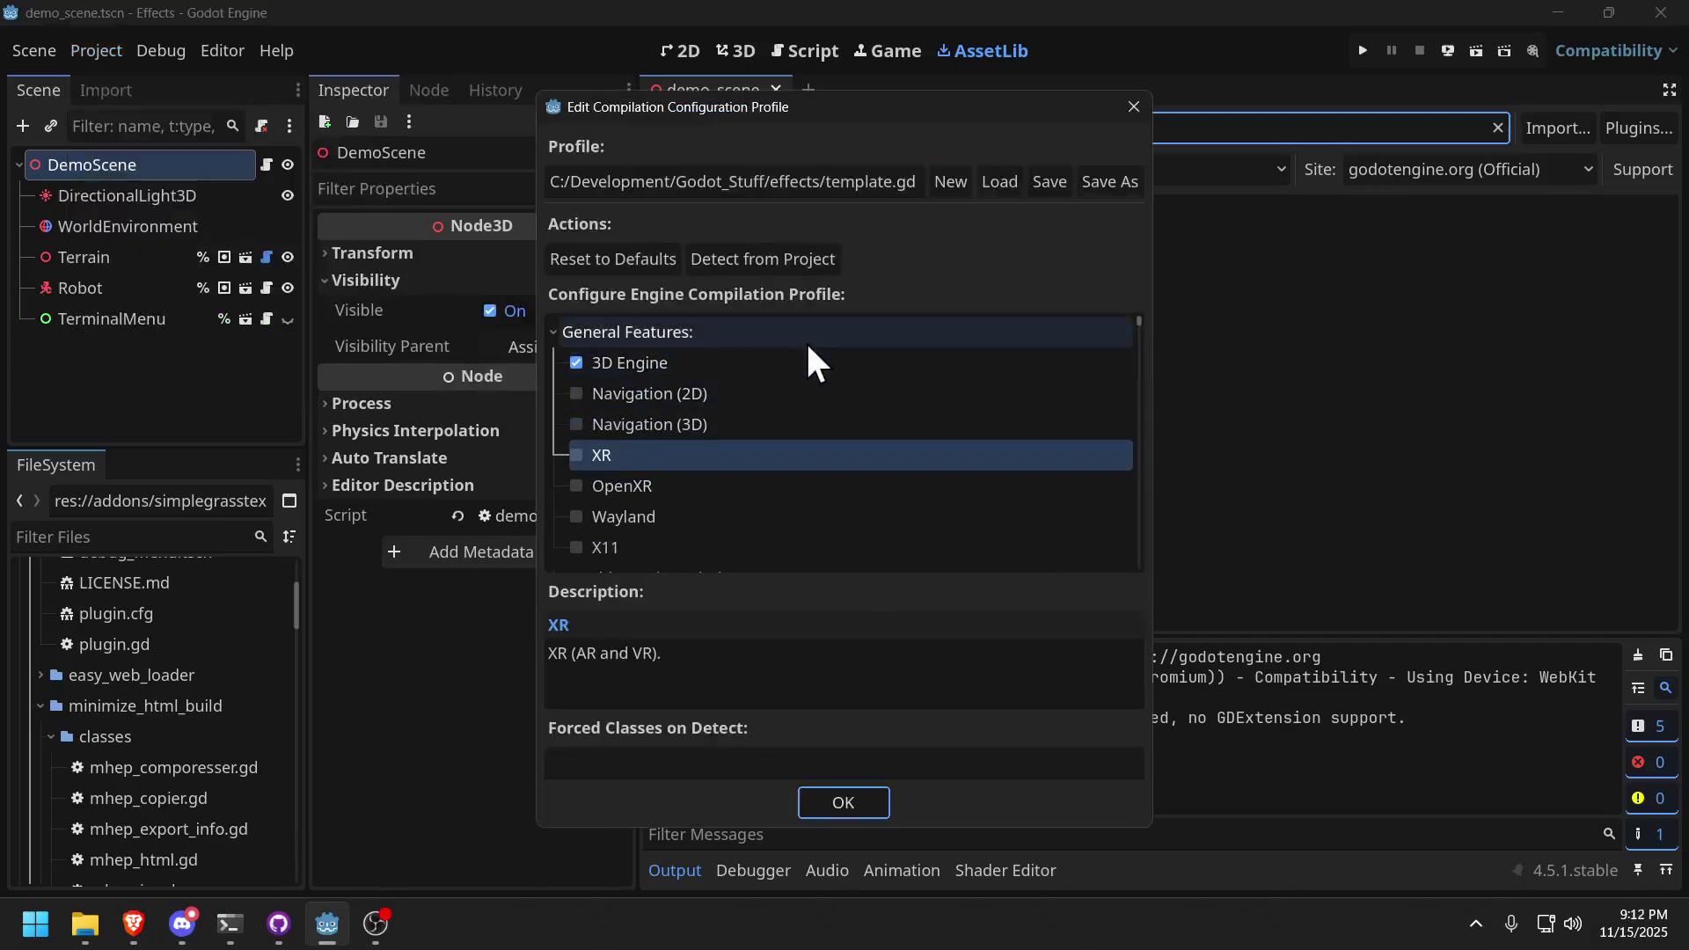
pyautogui.scroll(-1, 806, 343)
pyautogui.scroll(-8, 805, 349)
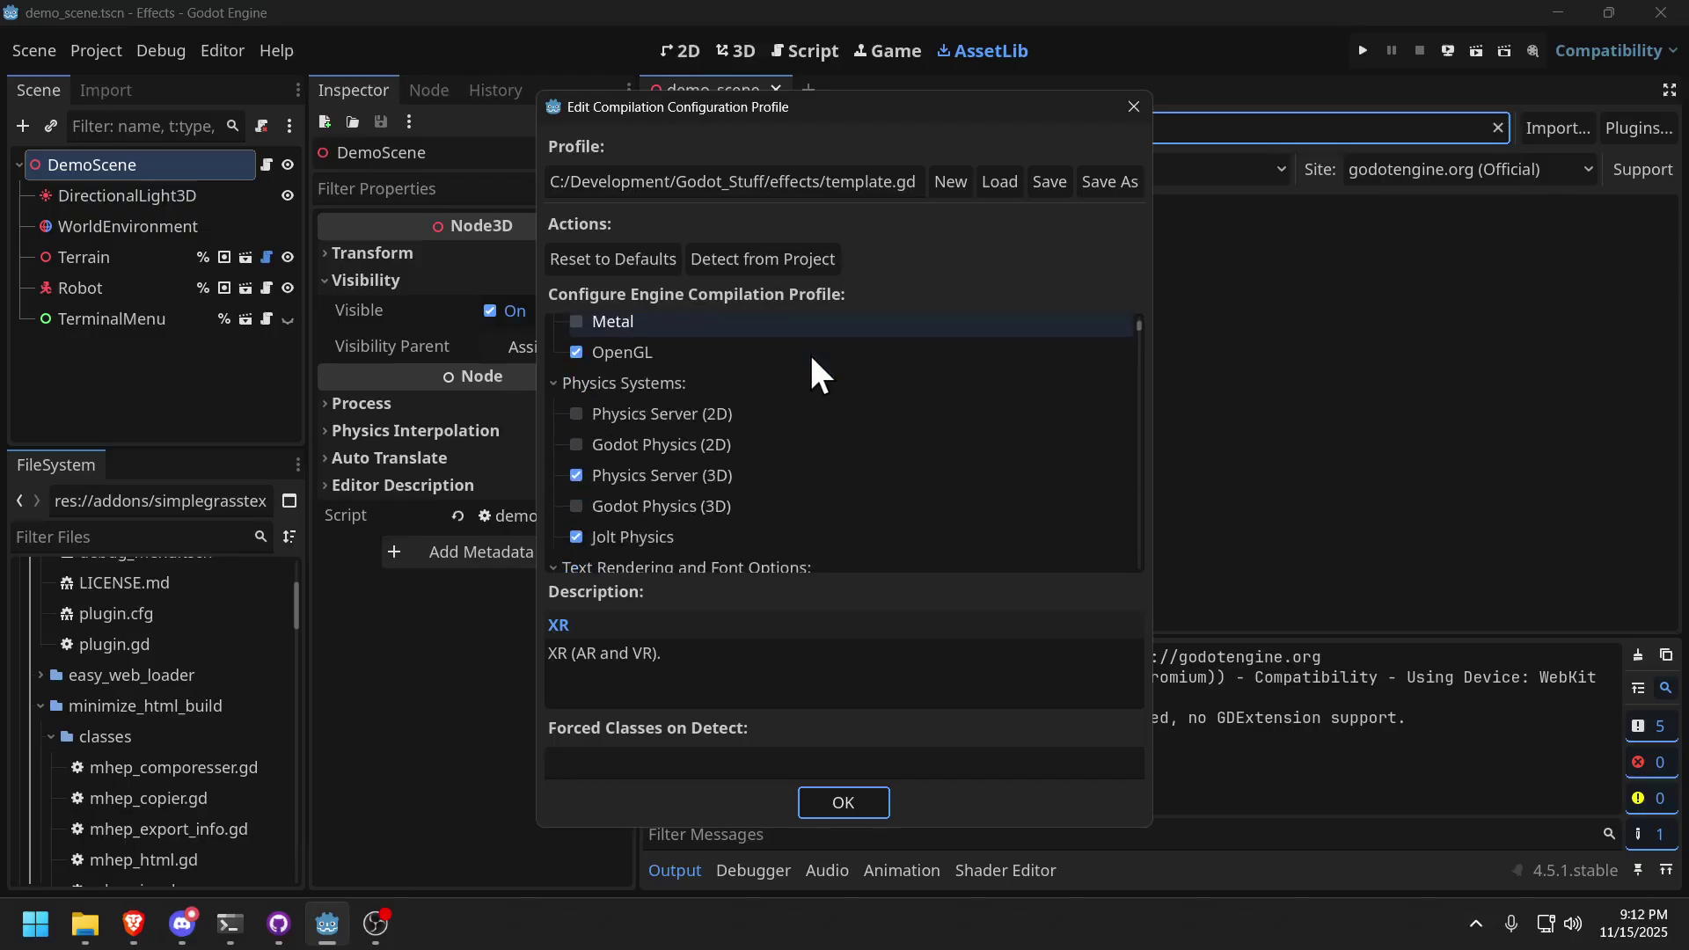
pyautogui.scroll(-7, 751, 434)
pyautogui.scroll(1, 707, 478)
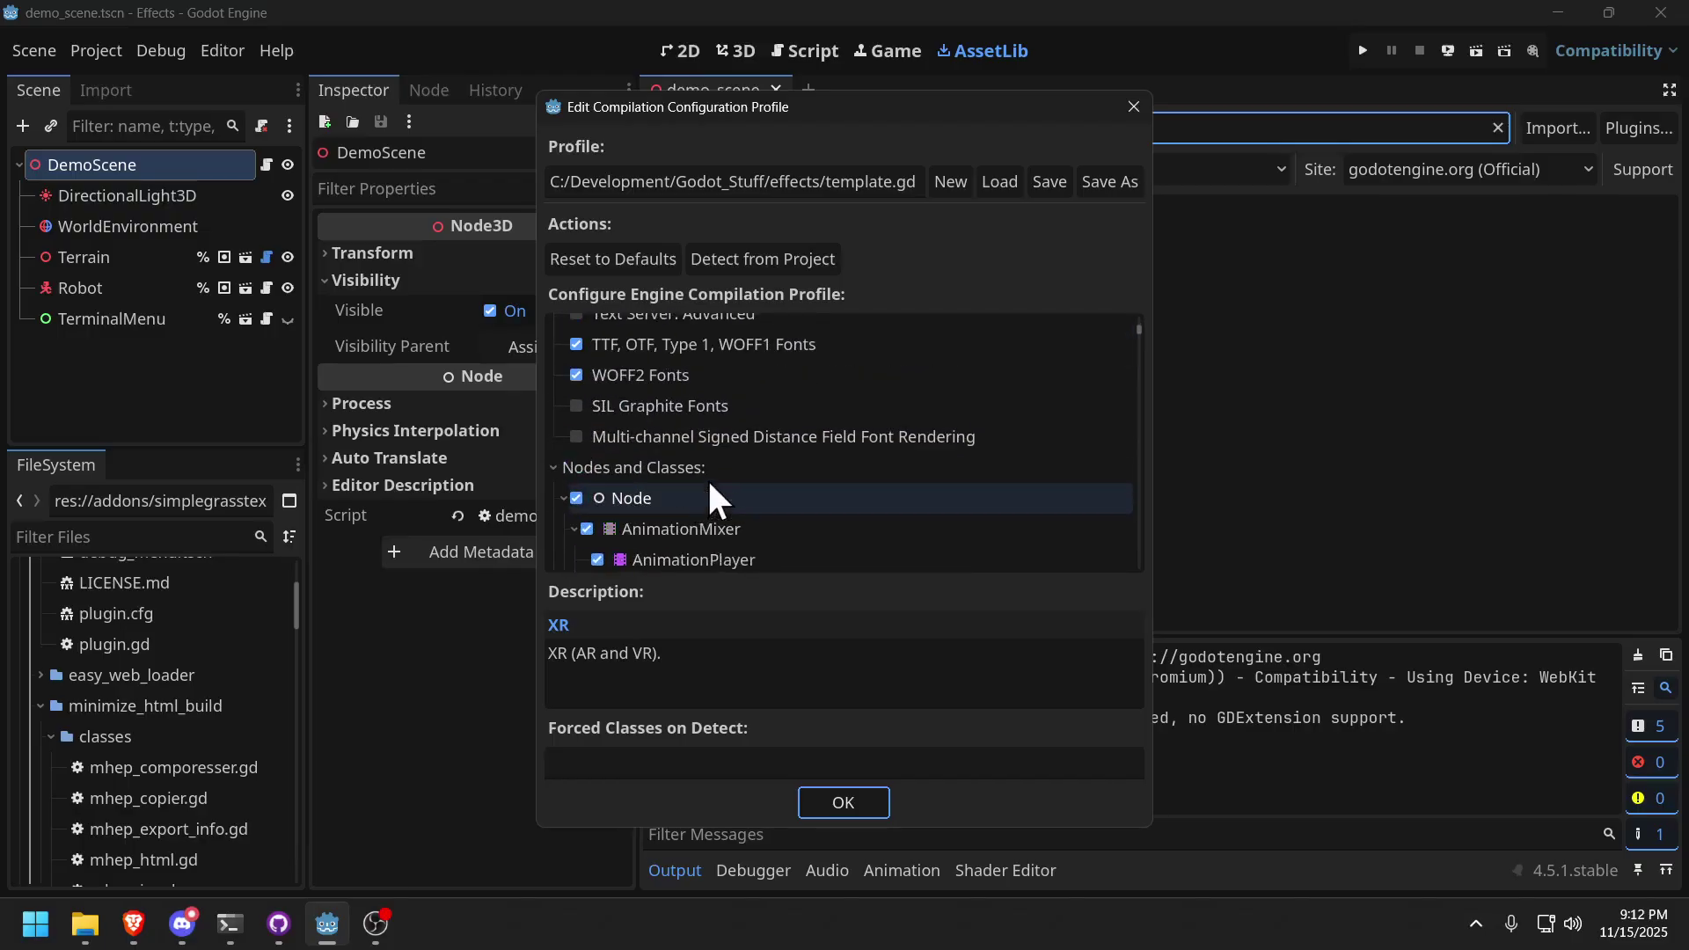
pyautogui.scroll(-2, 633, 506)
pyautogui.scroll(2, 580, 519)
pyautogui.scroll(-1, 701, 551)
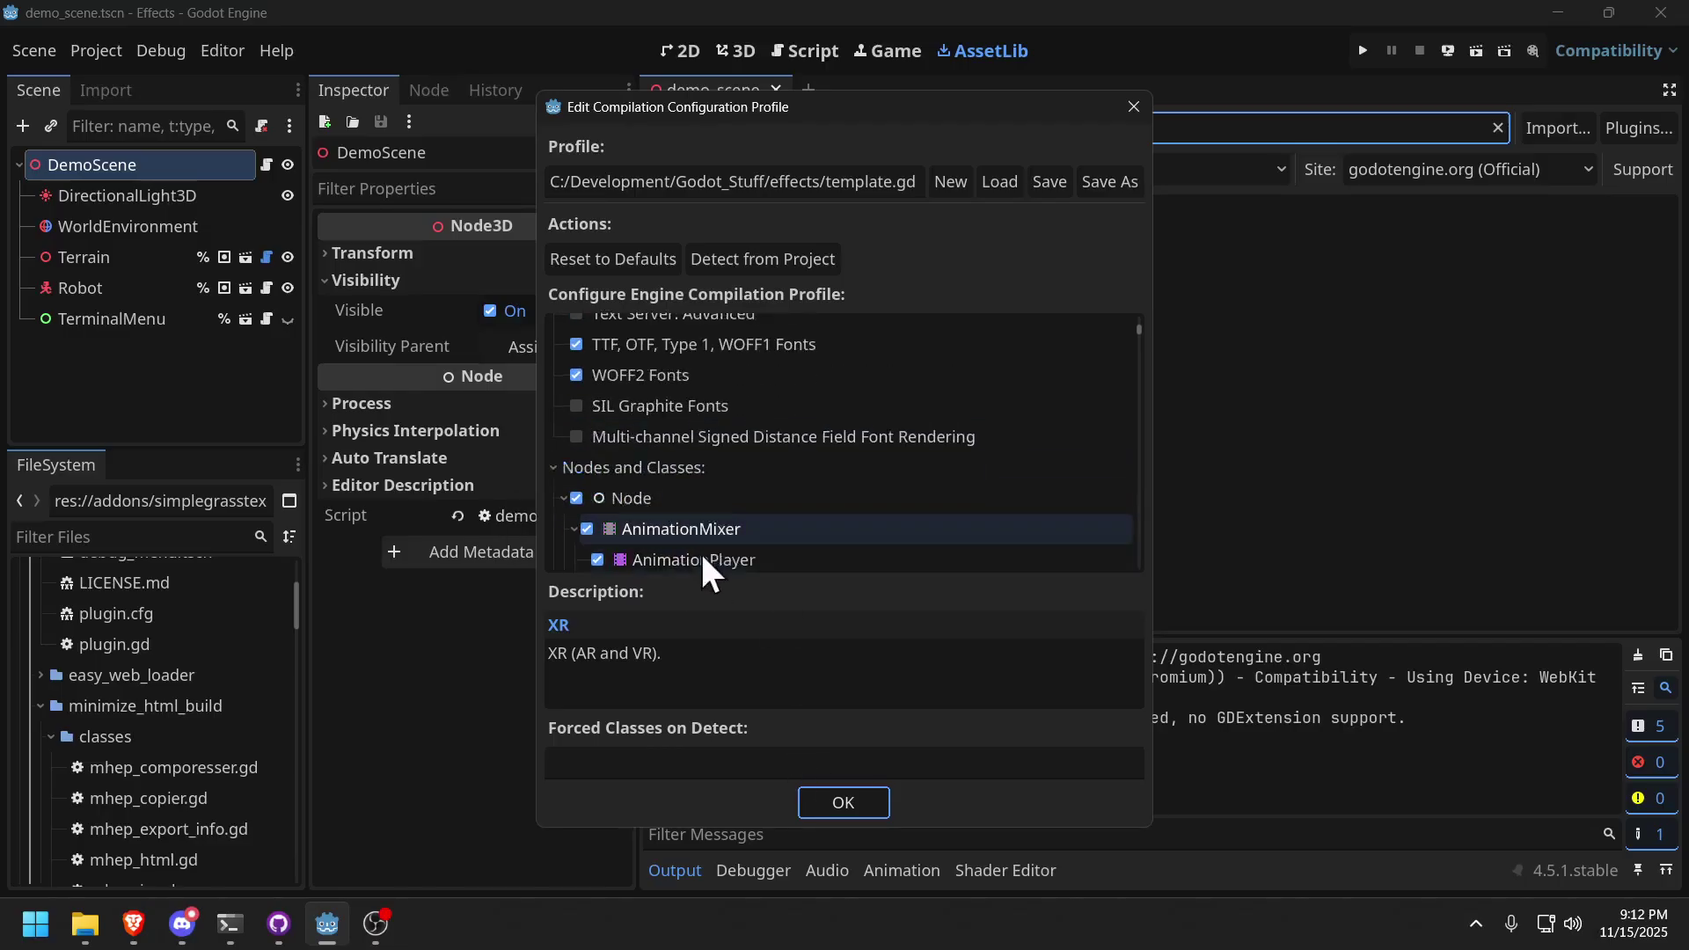
pyautogui.scroll(4, 762, 480)
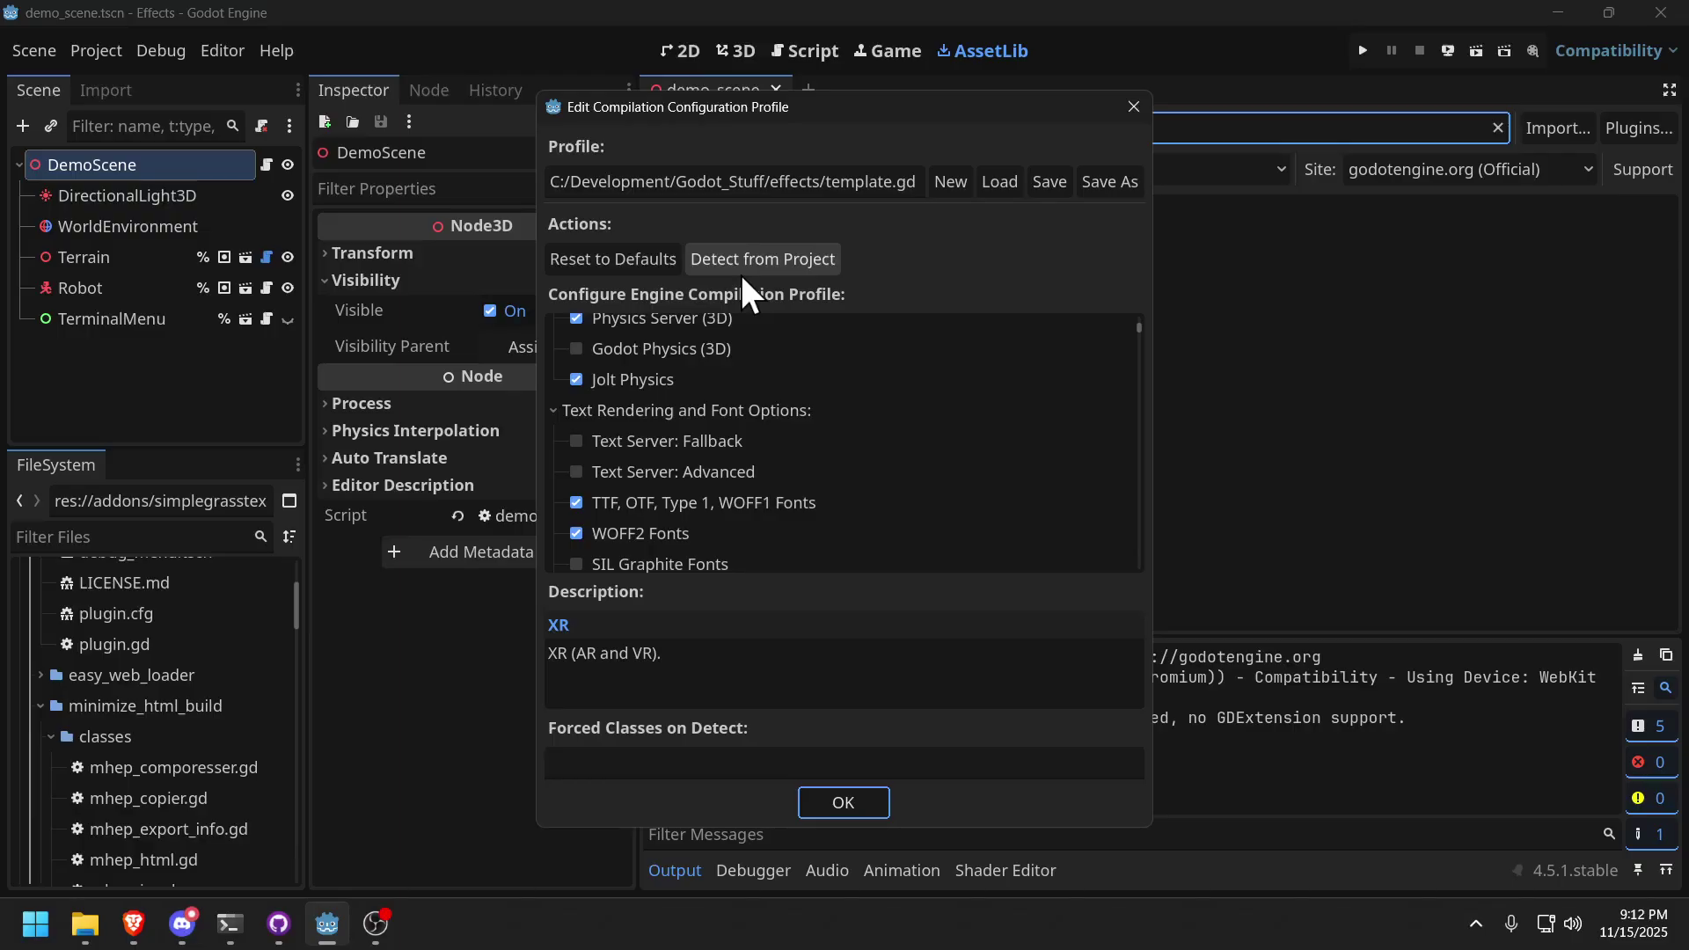
pyautogui.click(843, 802)
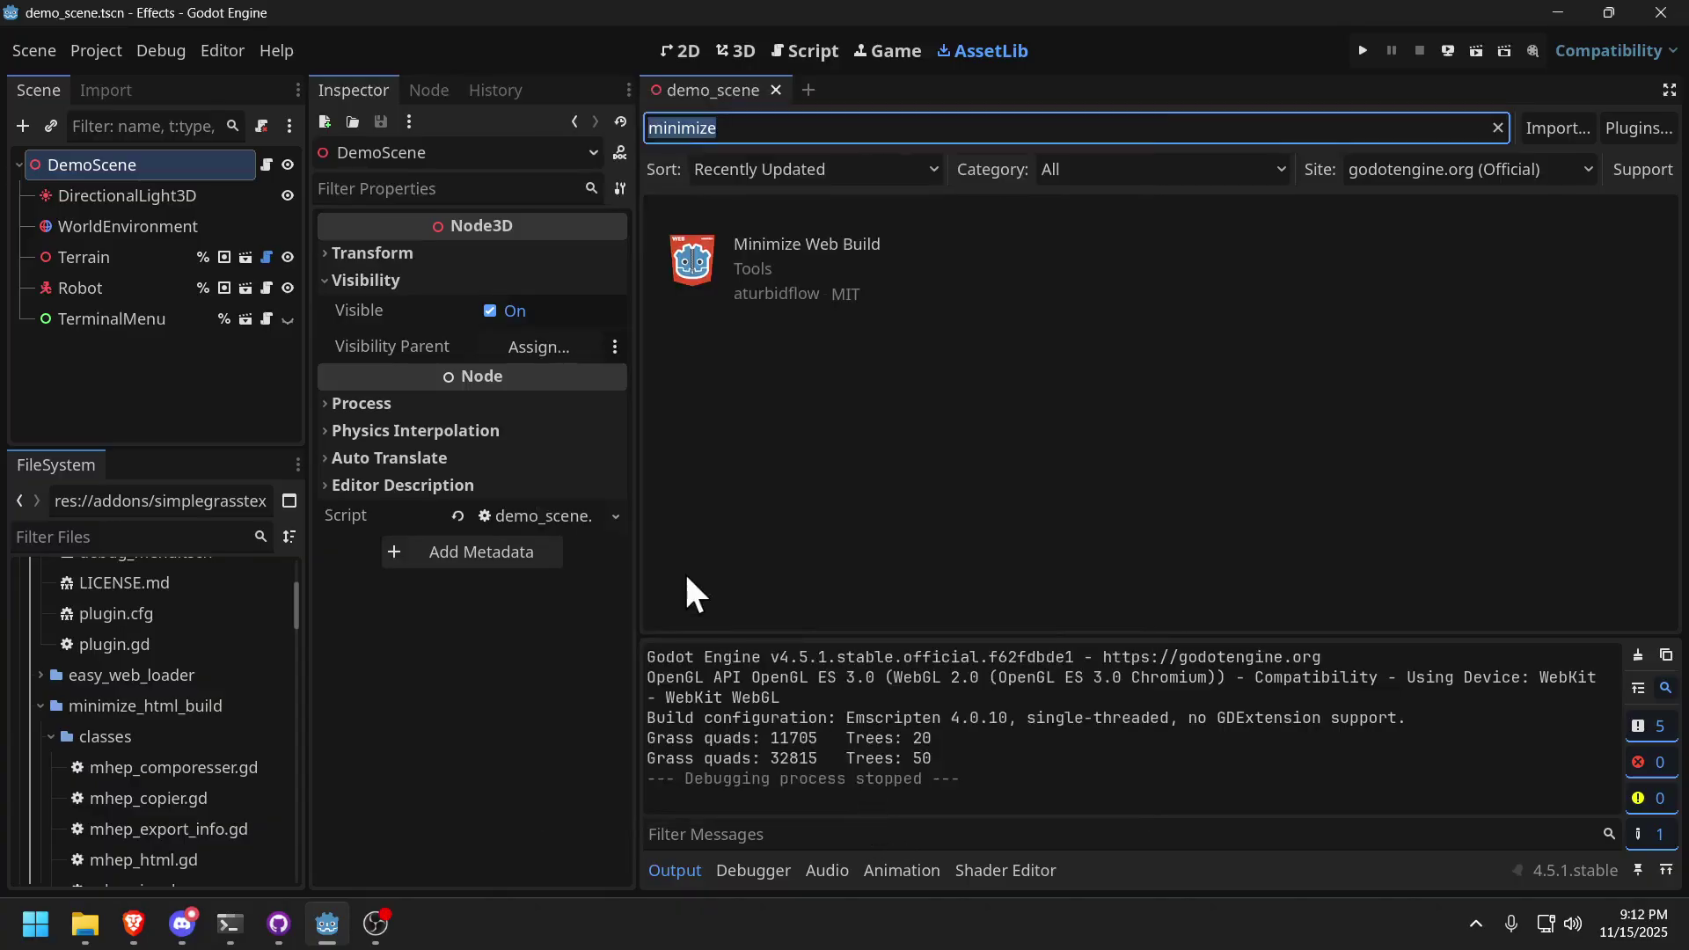
# Bring the NoteDiscovery 'Reduce Web Export size' note forward and scroll to the MHEP logs.
pyautogui.moveTo(133, 924)
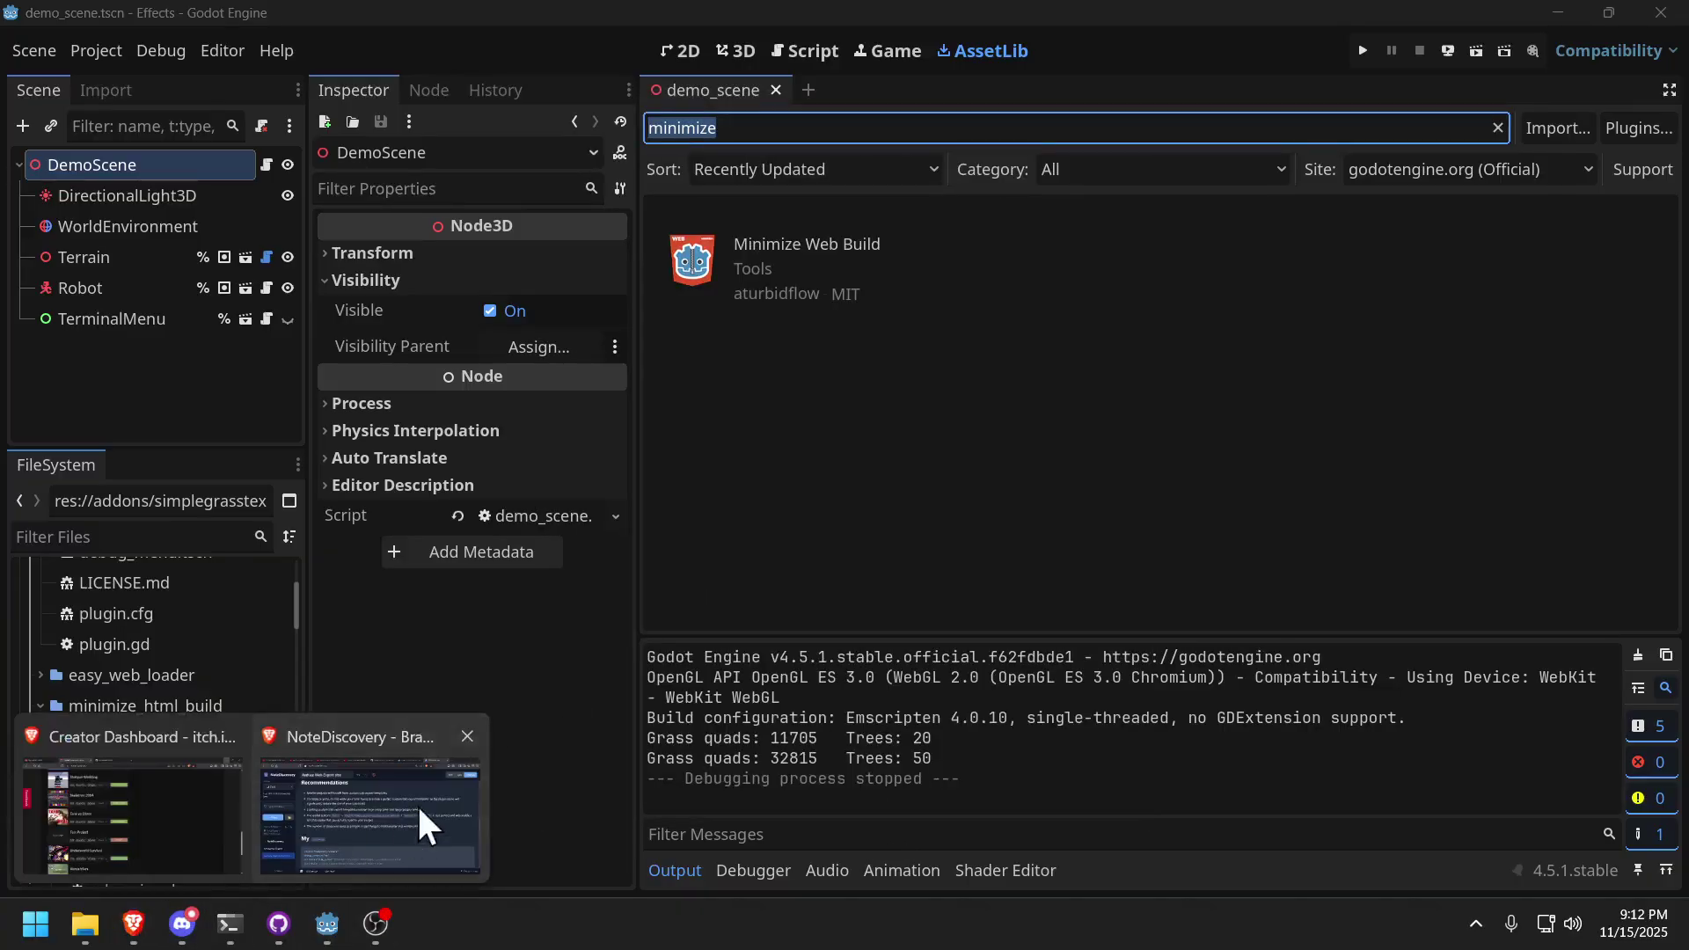
pyautogui.click(422, 822)
pyautogui.scroll(15, 846, 492)
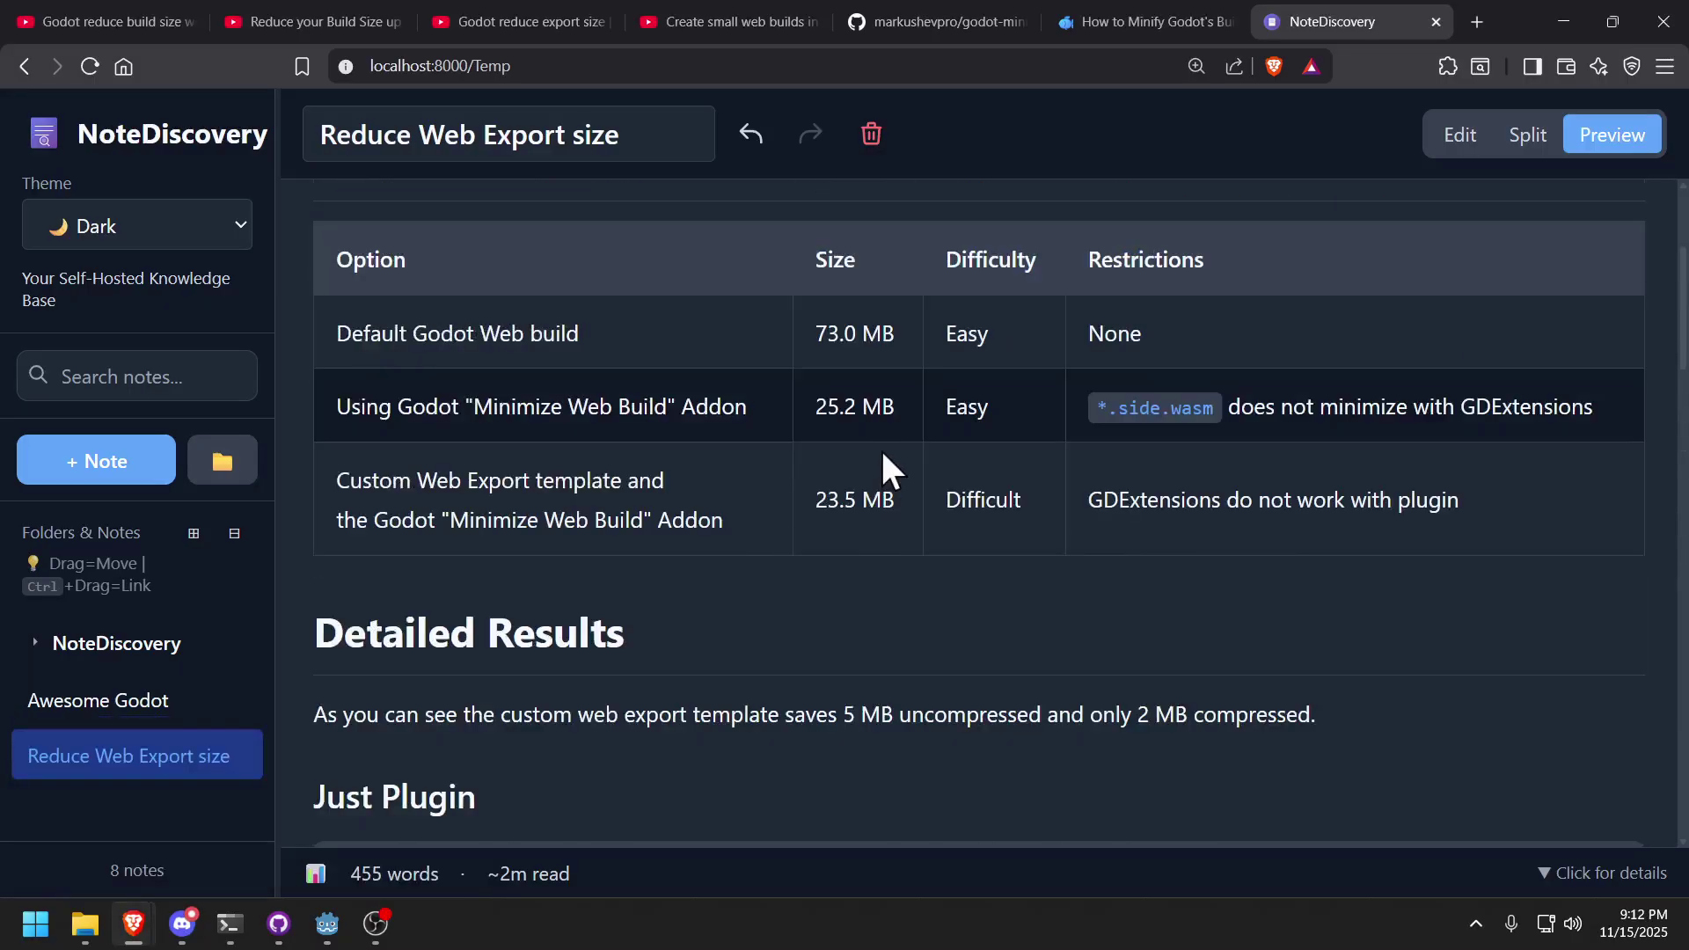
pyautogui.scroll(-2, 1196, 484)
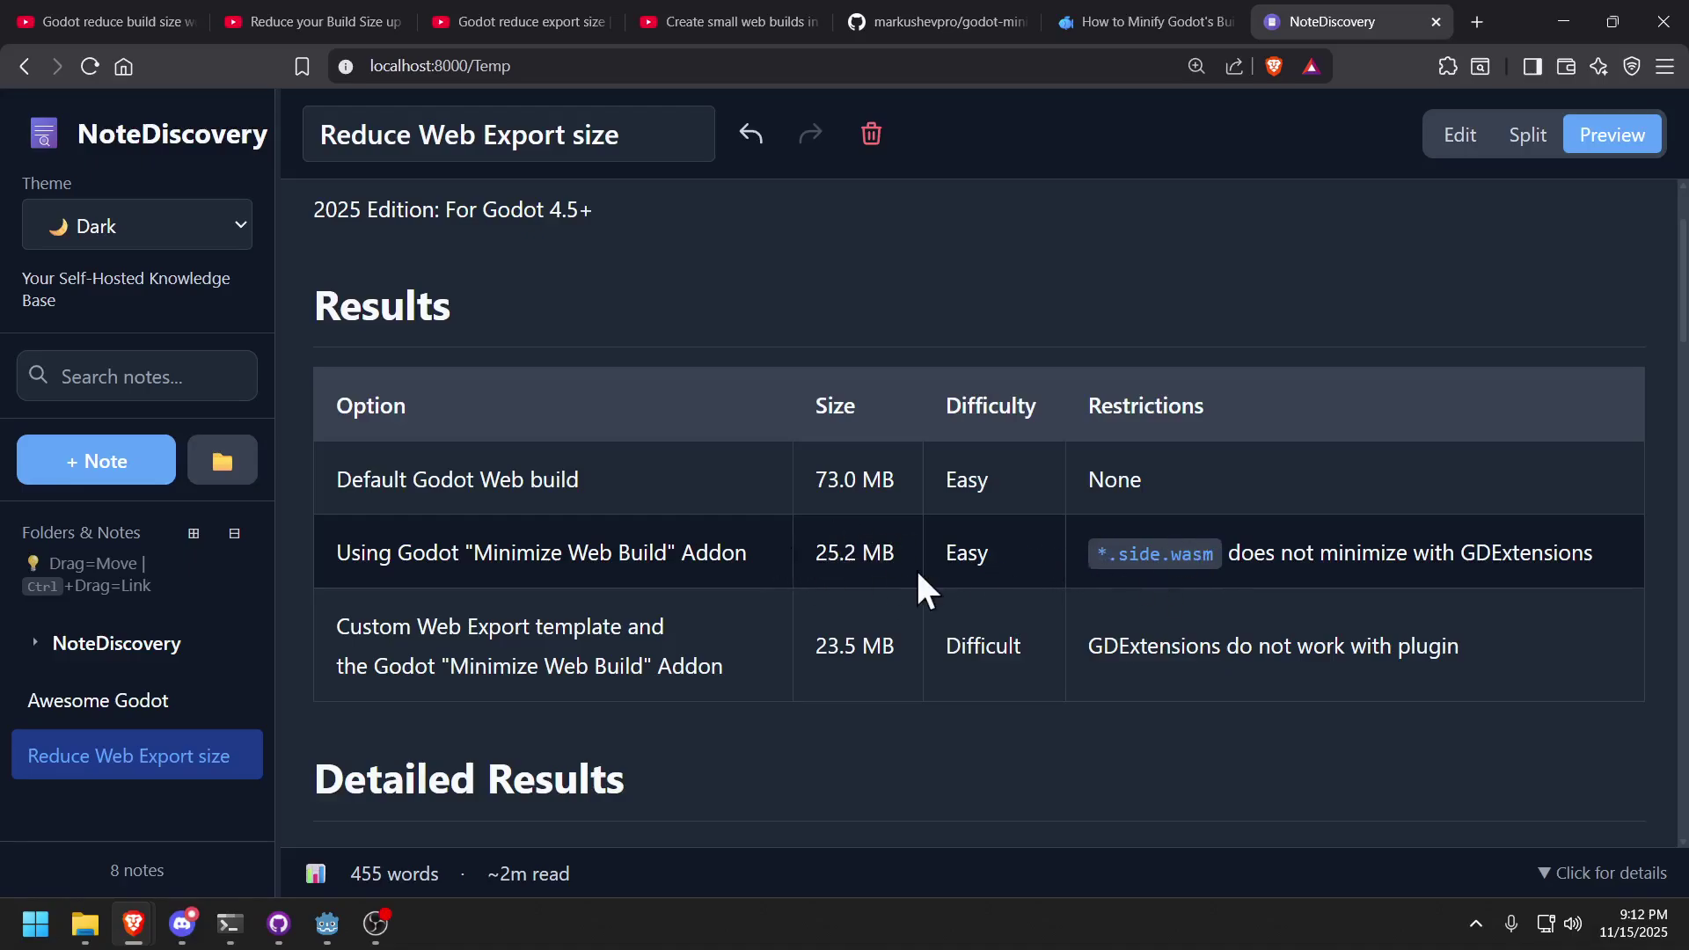
pyautogui.scroll(-7, 1048, 502)
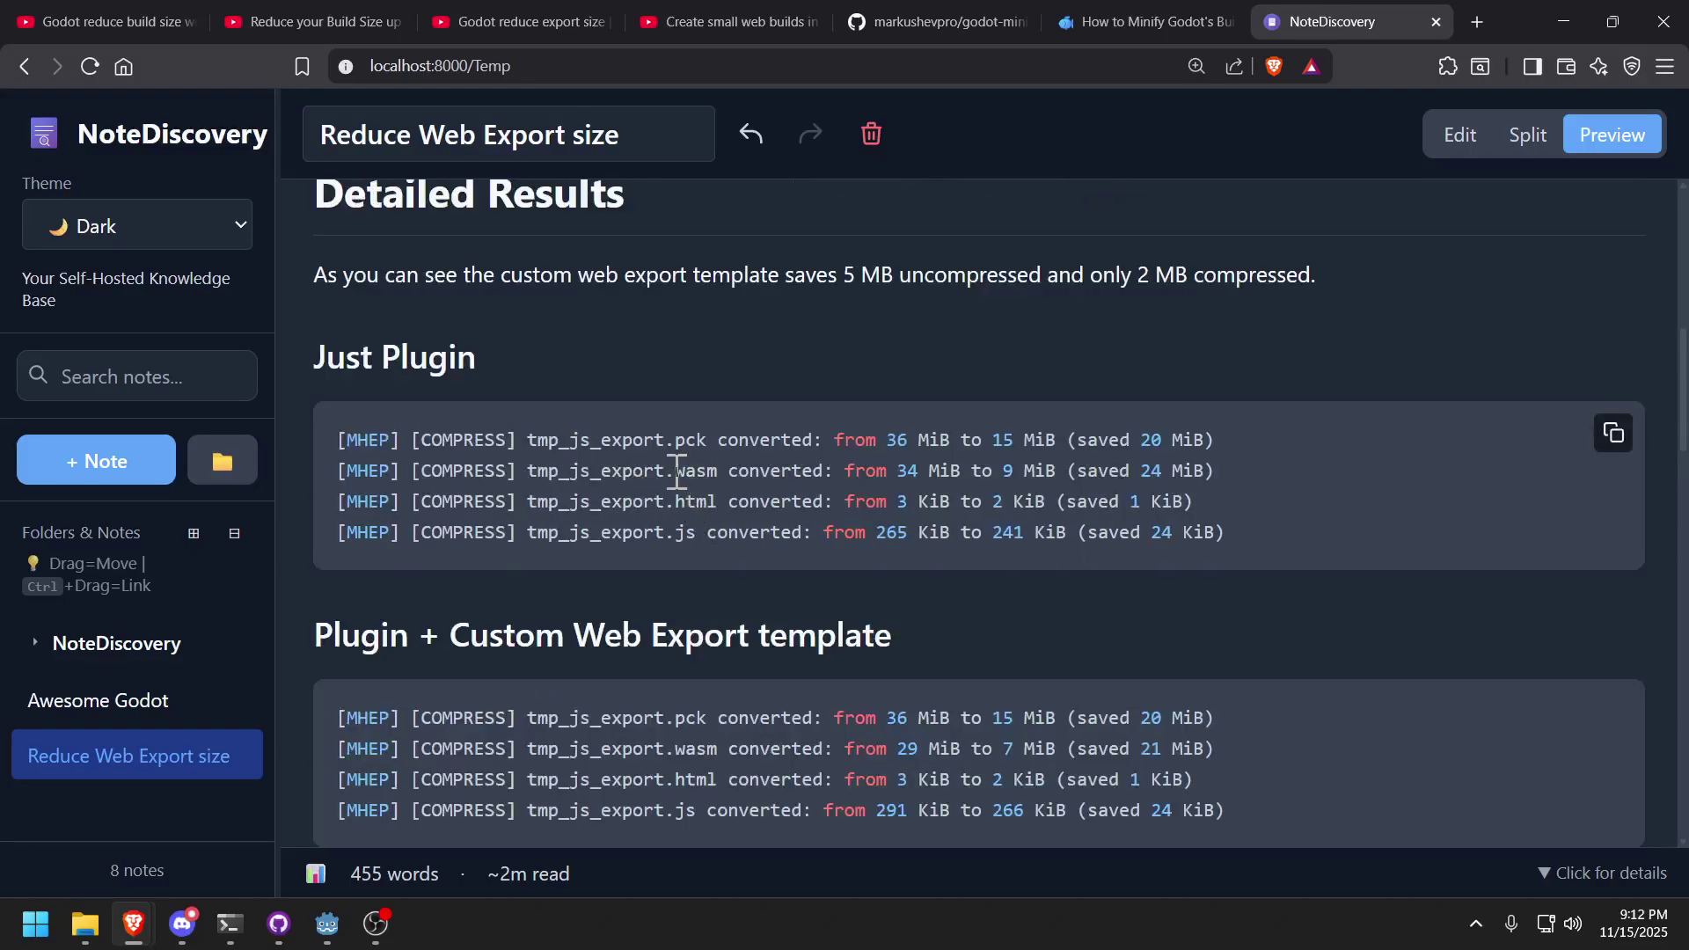
# Highlight the pck line's sizes in the Just Plugin log: 36 MiB, 15 MiB, 20 MiB saved.
pyautogui.moveTo(674, 438); pyautogui.dragTo(701, 437)
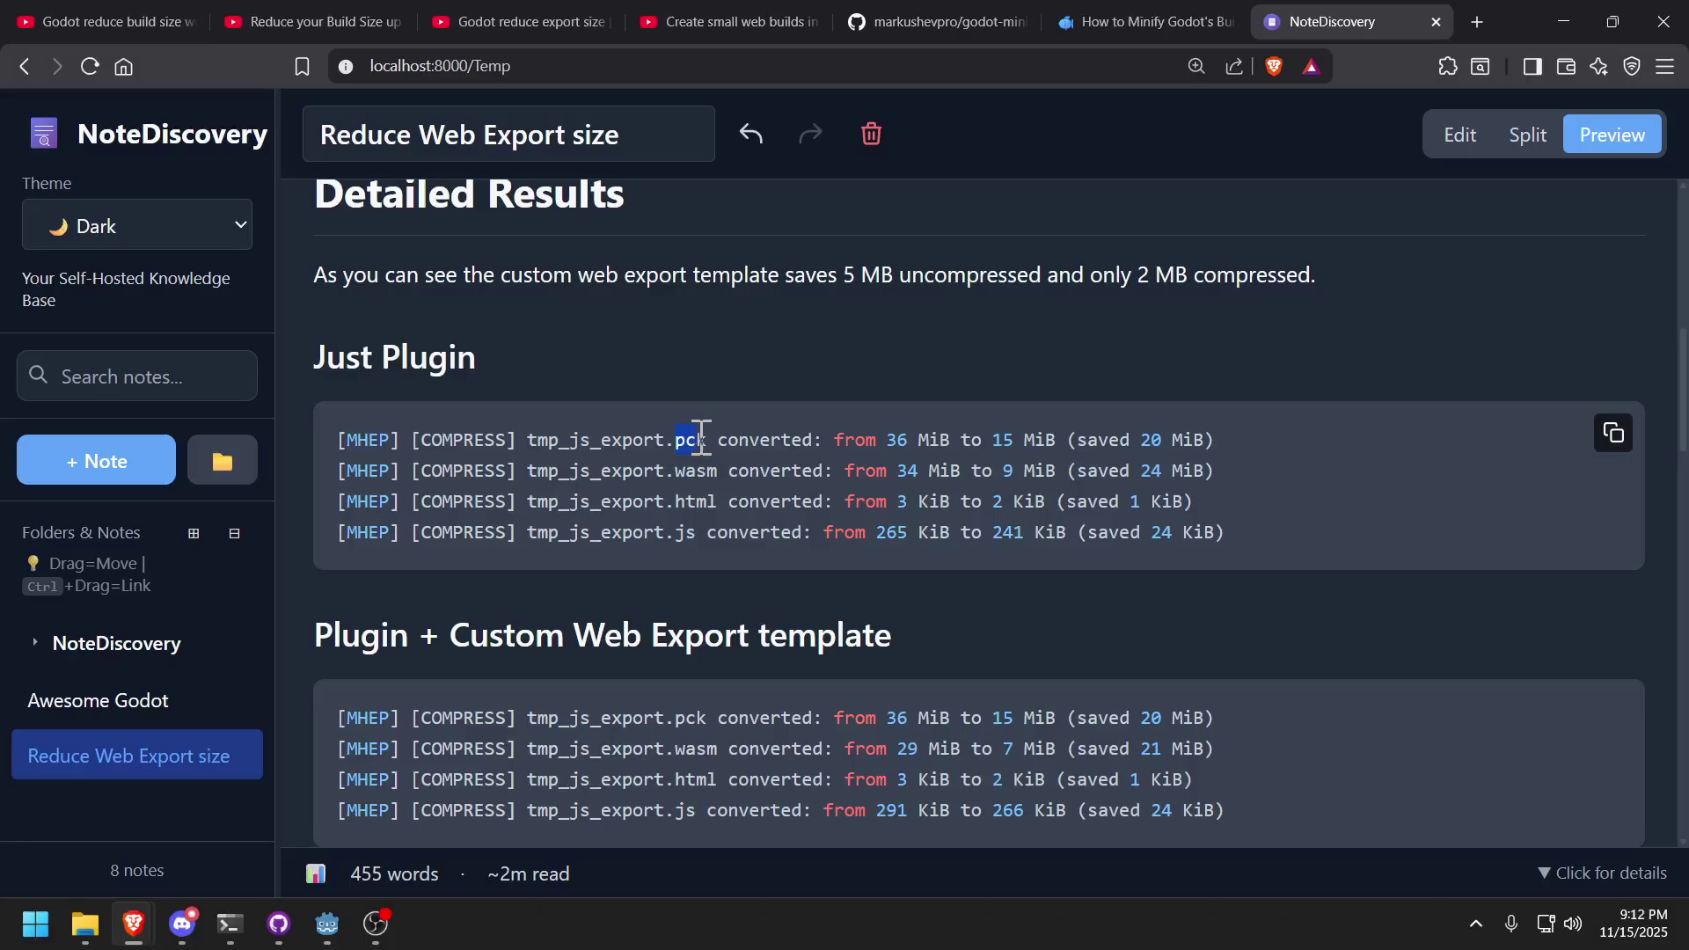
pyautogui.doubleClick(894, 442)
pyautogui.doubleClick(1005, 440)
pyautogui.click(1078, 440)
pyautogui.moveTo(1132, 440); pyautogui.dragTo(1184, 440)
pyautogui.click(831, 479)
# Highlight the wasm line's 34 MiB, 9 MiB and 24 MiB saving, plus the html/js savings.
pyautogui.doubleClick(694, 471)
pyautogui.click(906, 490)
pyautogui.doubleClick(906, 472)
pyautogui.doubleClick(1008, 473)
pyautogui.doubleClick(1150, 472)
pyautogui.moveTo(1144, 503); pyautogui.dragTo(1255, 524)
pyautogui.click(1359, 528)
# Highlight the 7 MiB custom-template wasm size, then return to the note's title and Results table.
pyautogui.scroll(-2, 1265, 431)
pyautogui.moveTo(581, 492); pyautogui.dragTo(837, 501)
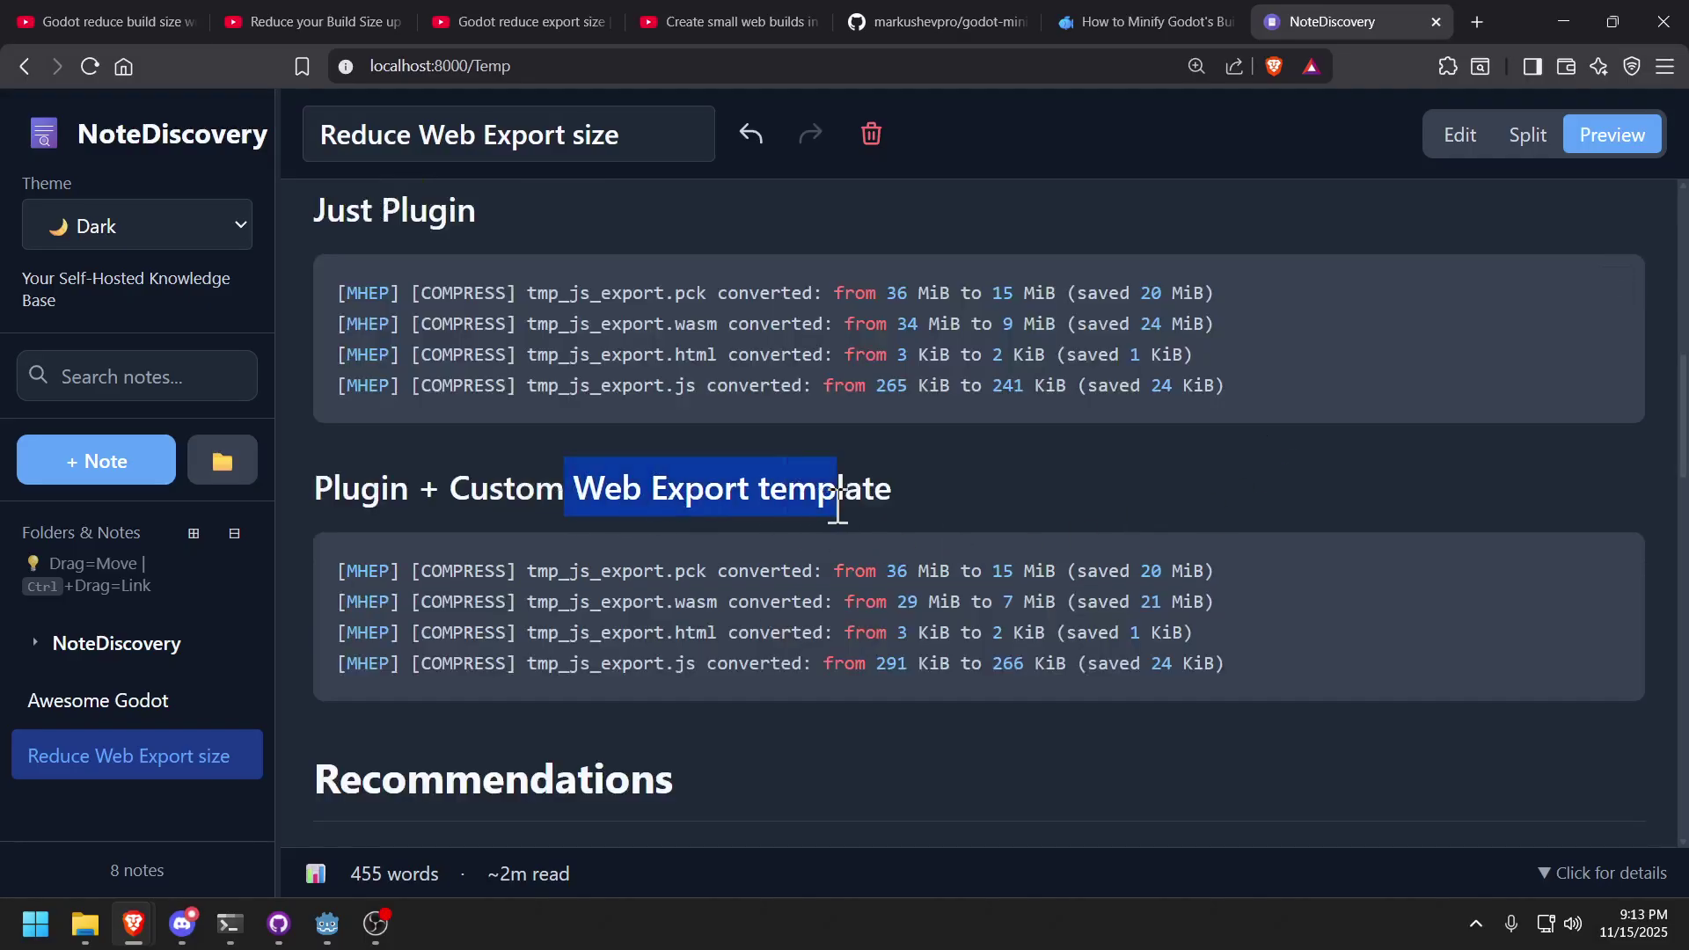
pyautogui.click(1266, 611)
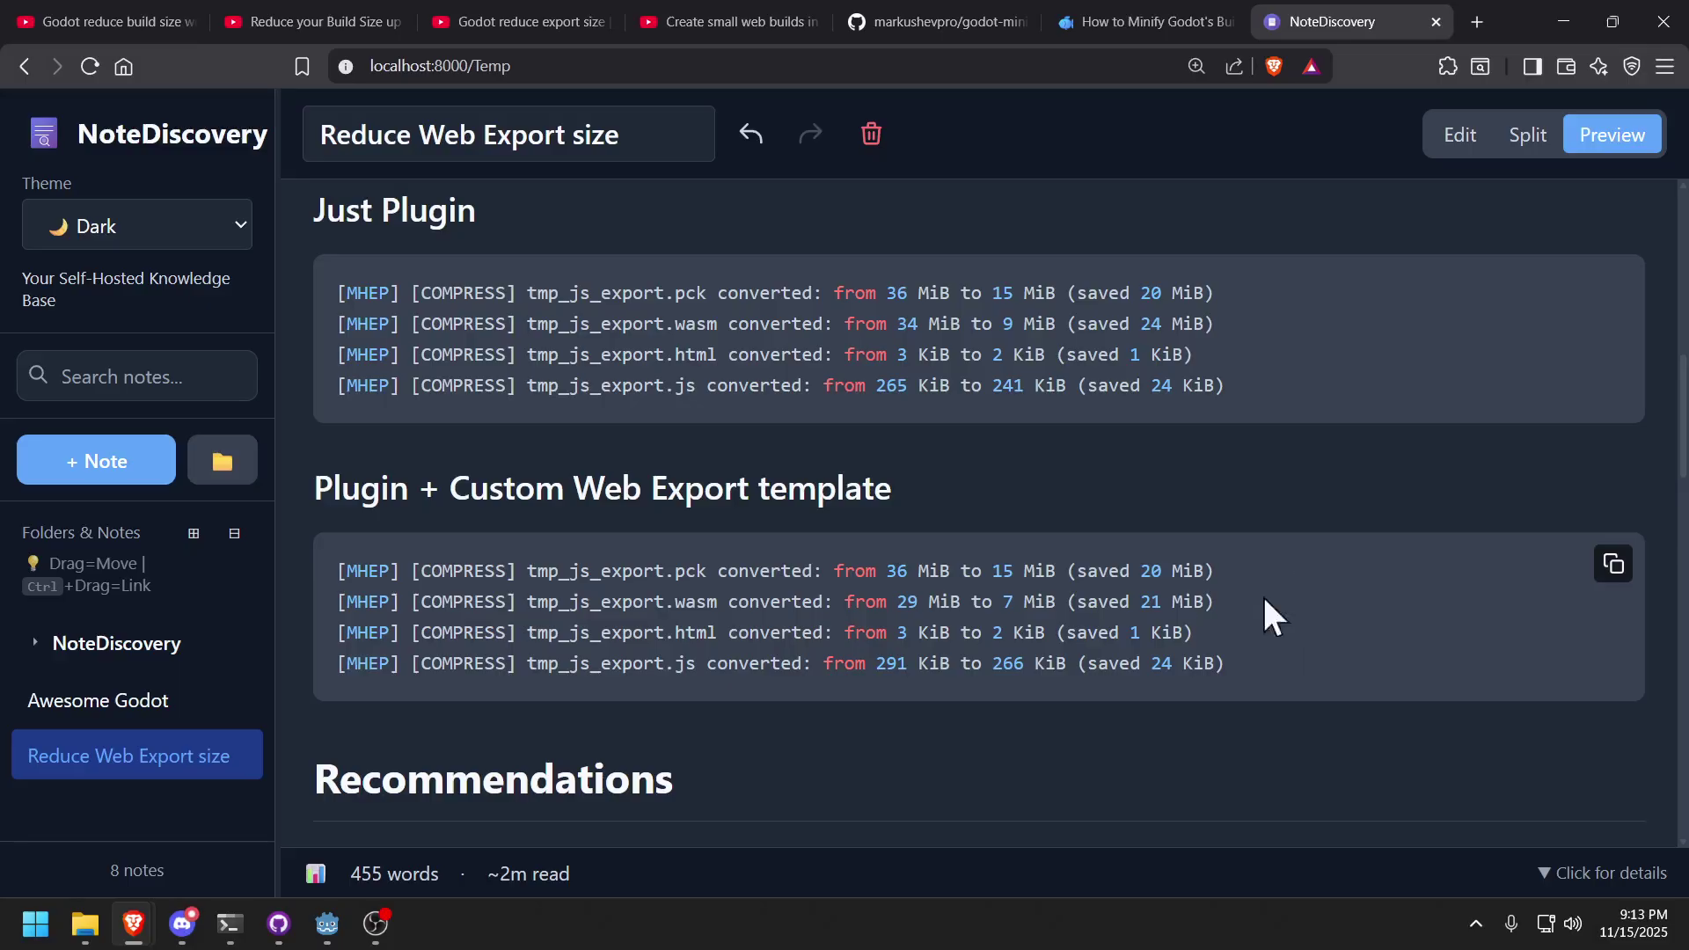
pyautogui.doubleClick(1007, 602)
pyautogui.scroll(-2, 1135, 466)
pyautogui.scroll(-3, 1103, 440)
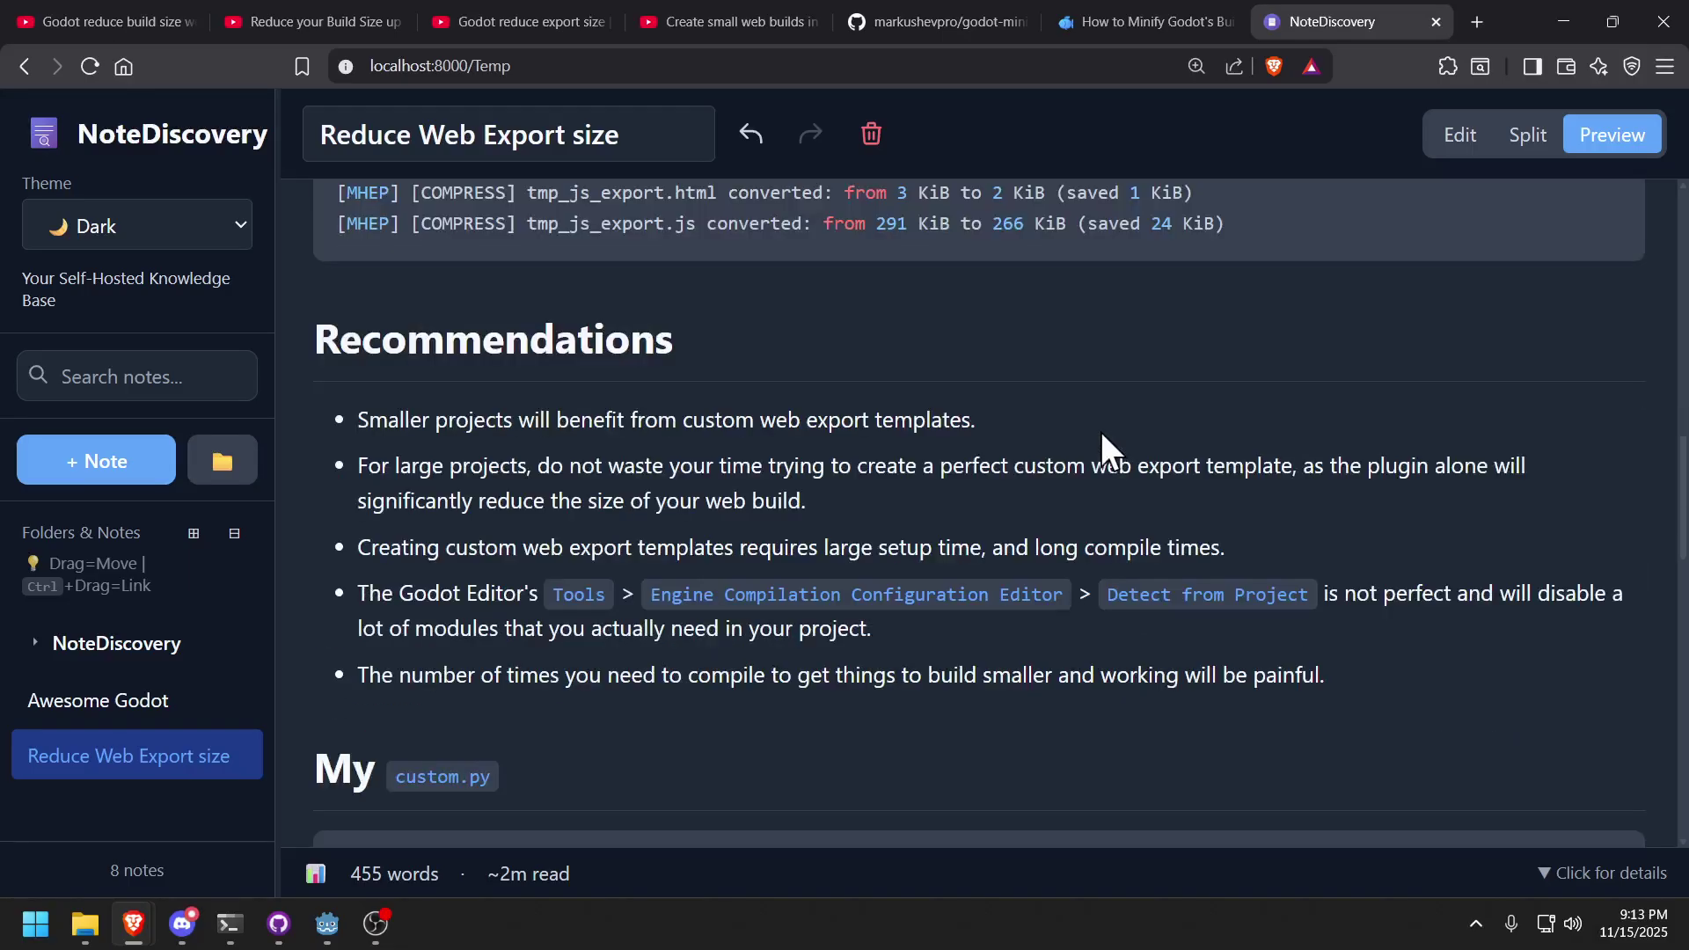
pyautogui.scroll(12, 1099, 422)
pyautogui.scroll(2, 1127, 485)
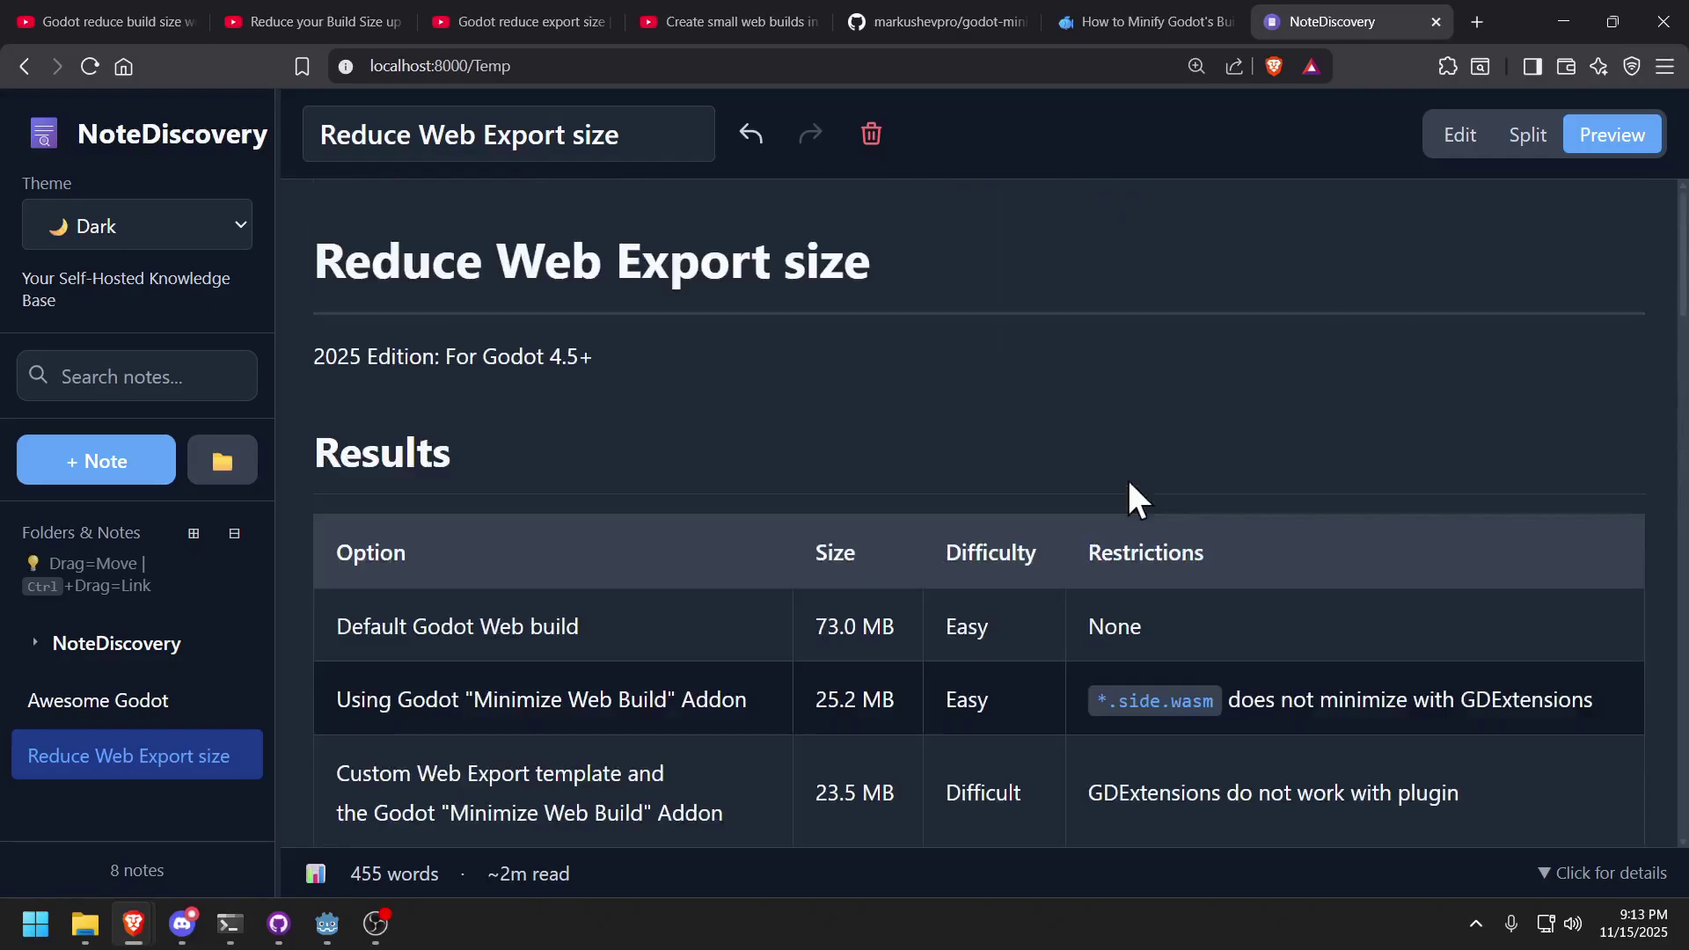
# Bring Command Prompt forward and highlight the butler push lines showing 23.58 MiB uploaded.
pyautogui.click(327, 924)
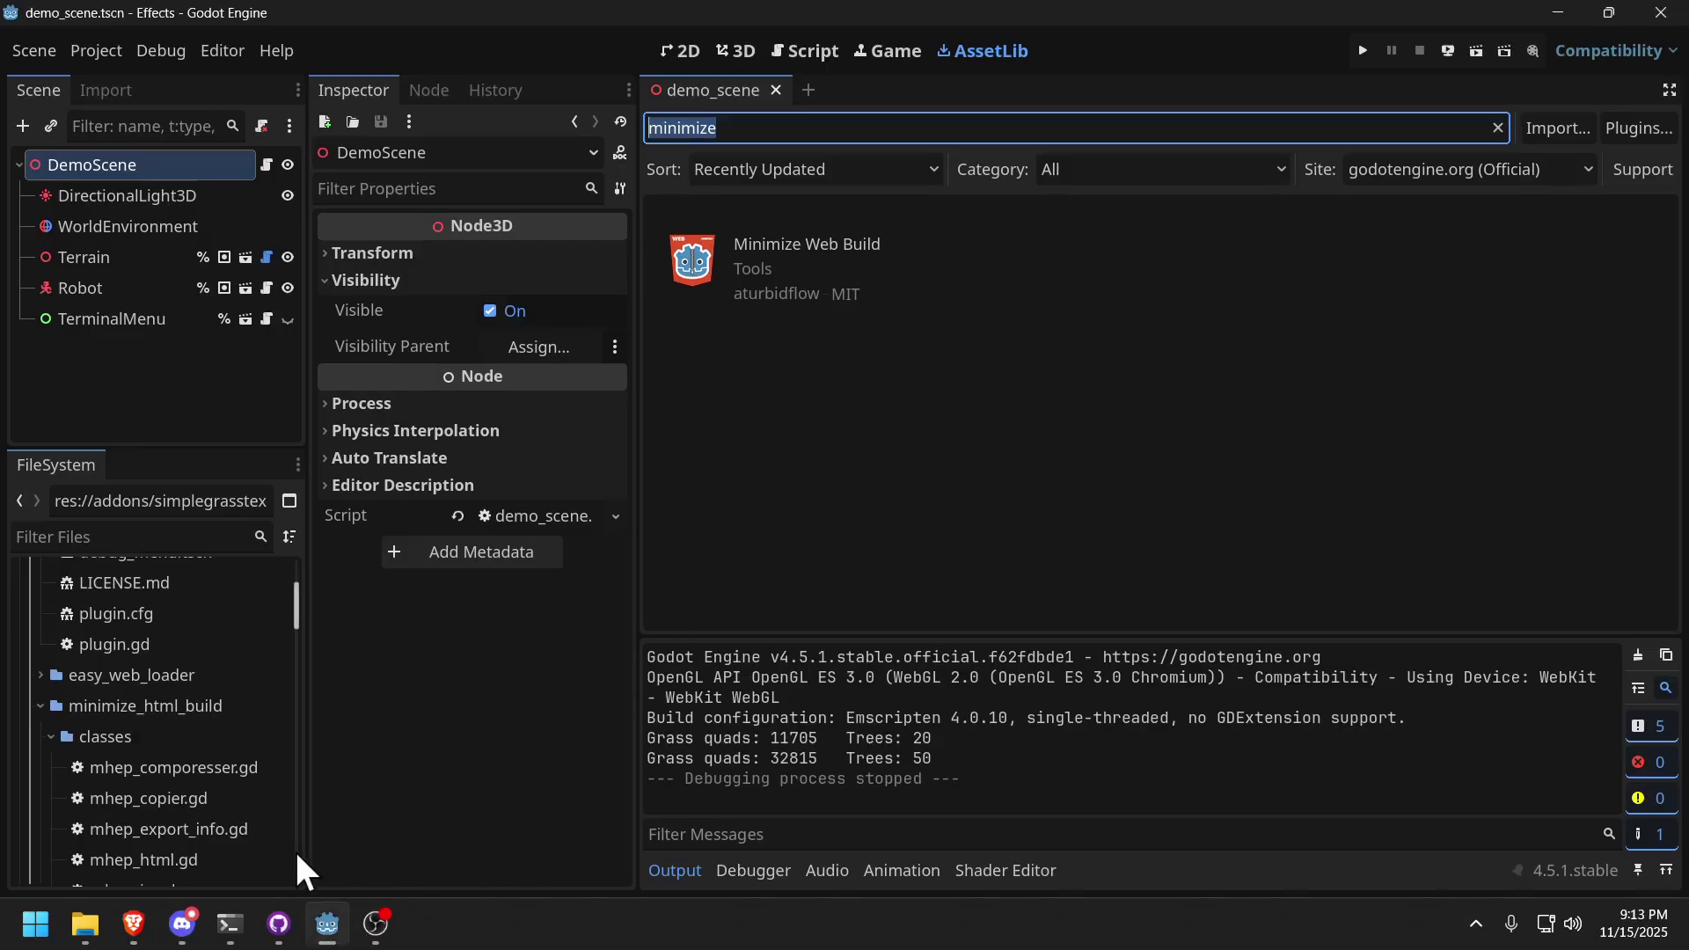
pyautogui.moveTo(227, 928)
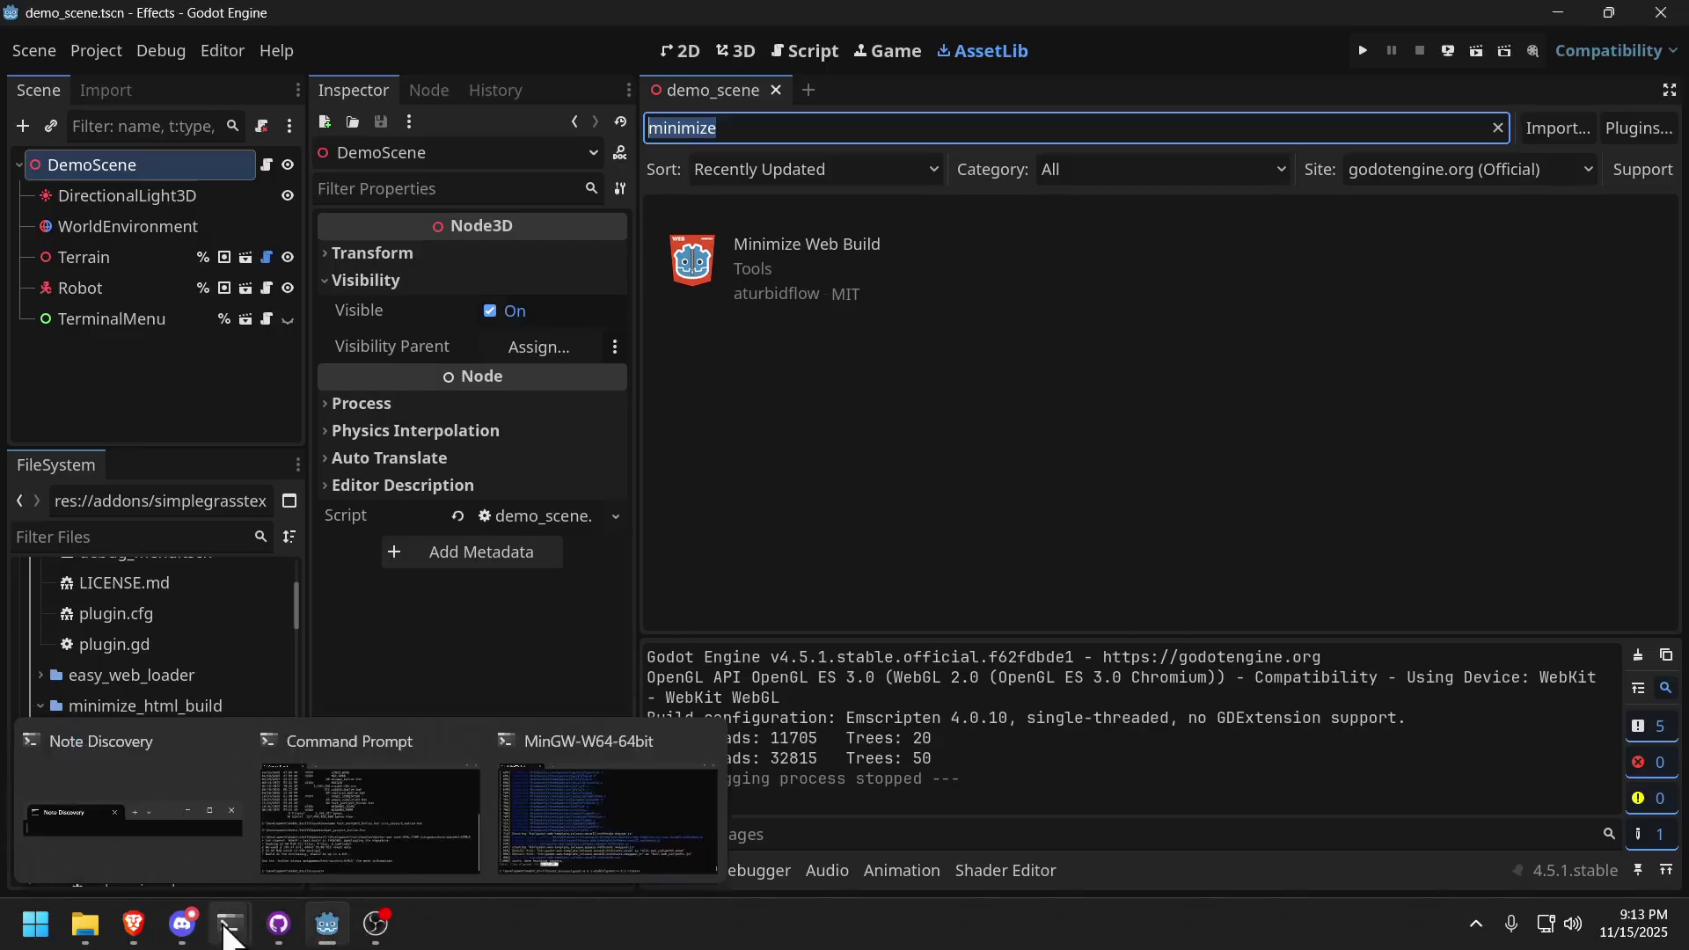
pyautogui.click(229, 935)
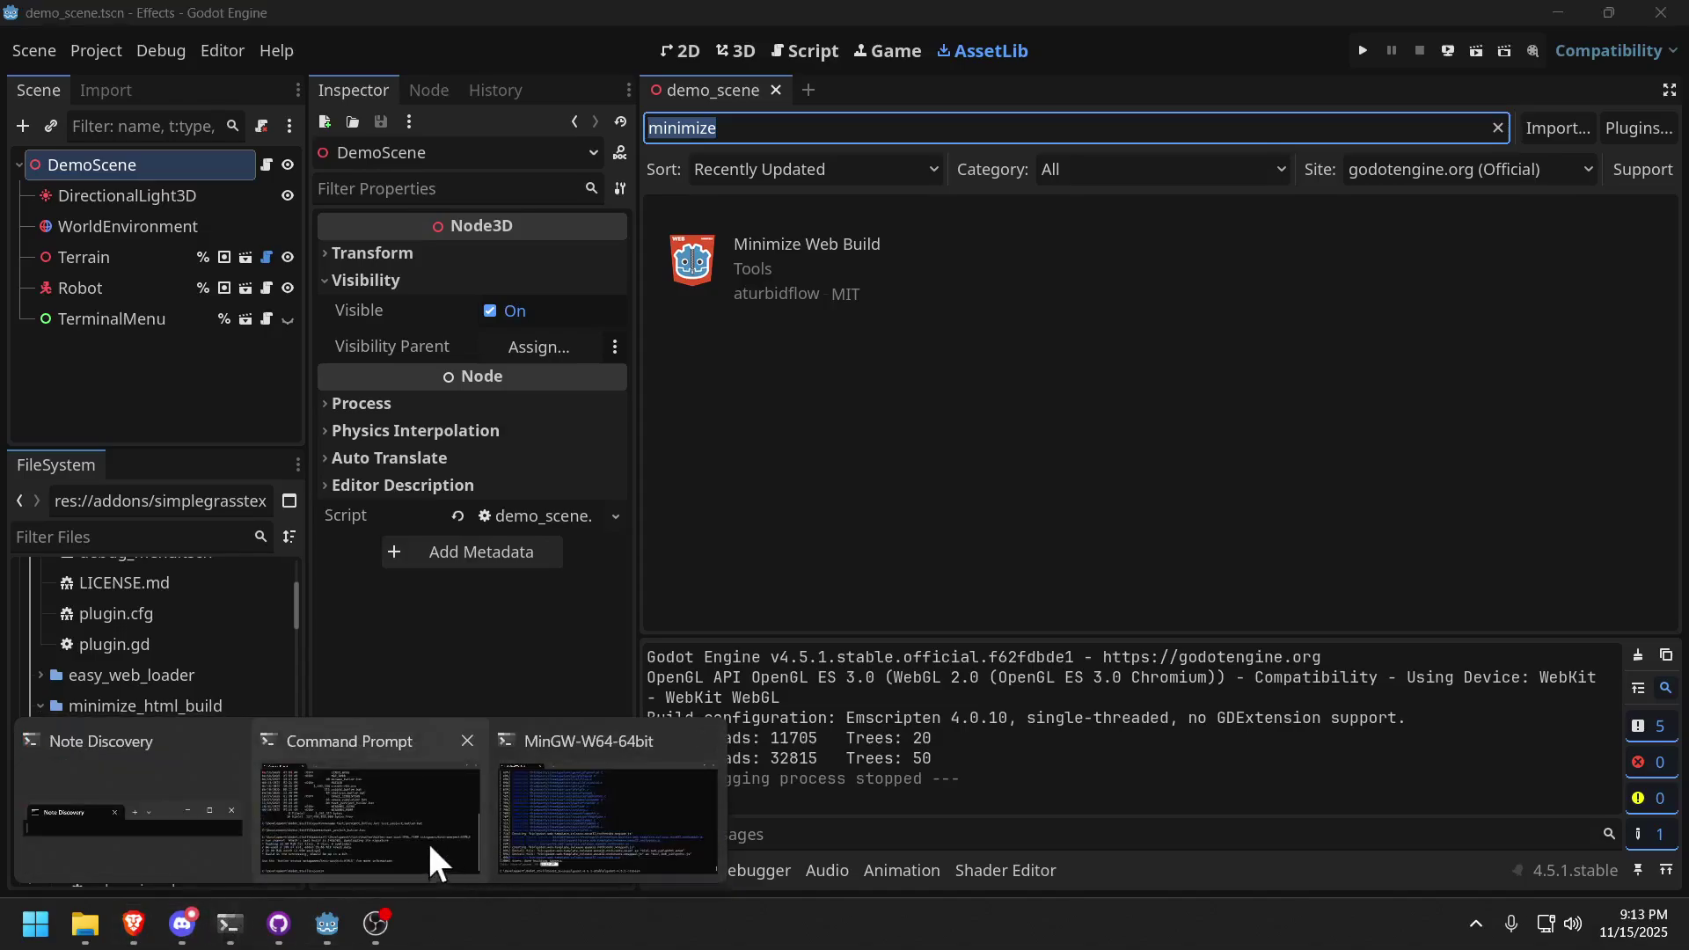
pyautogui.click(347, 827)
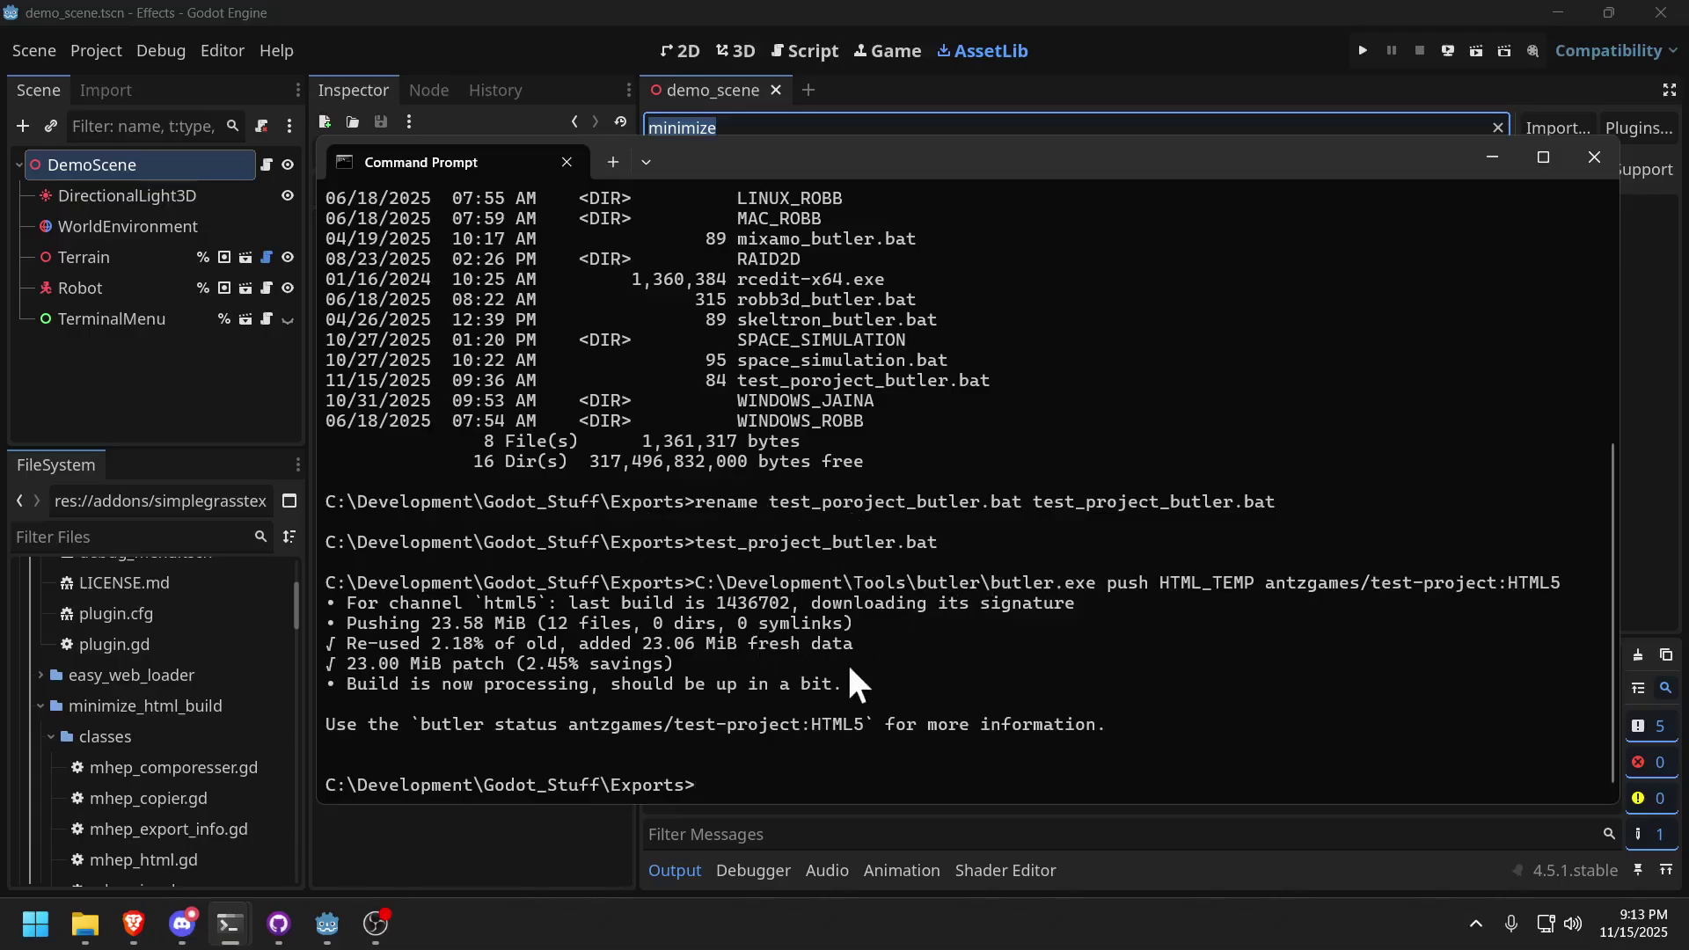
pyautogui.moveTo(901, 686); pyautogui.dragTo(294, 621)
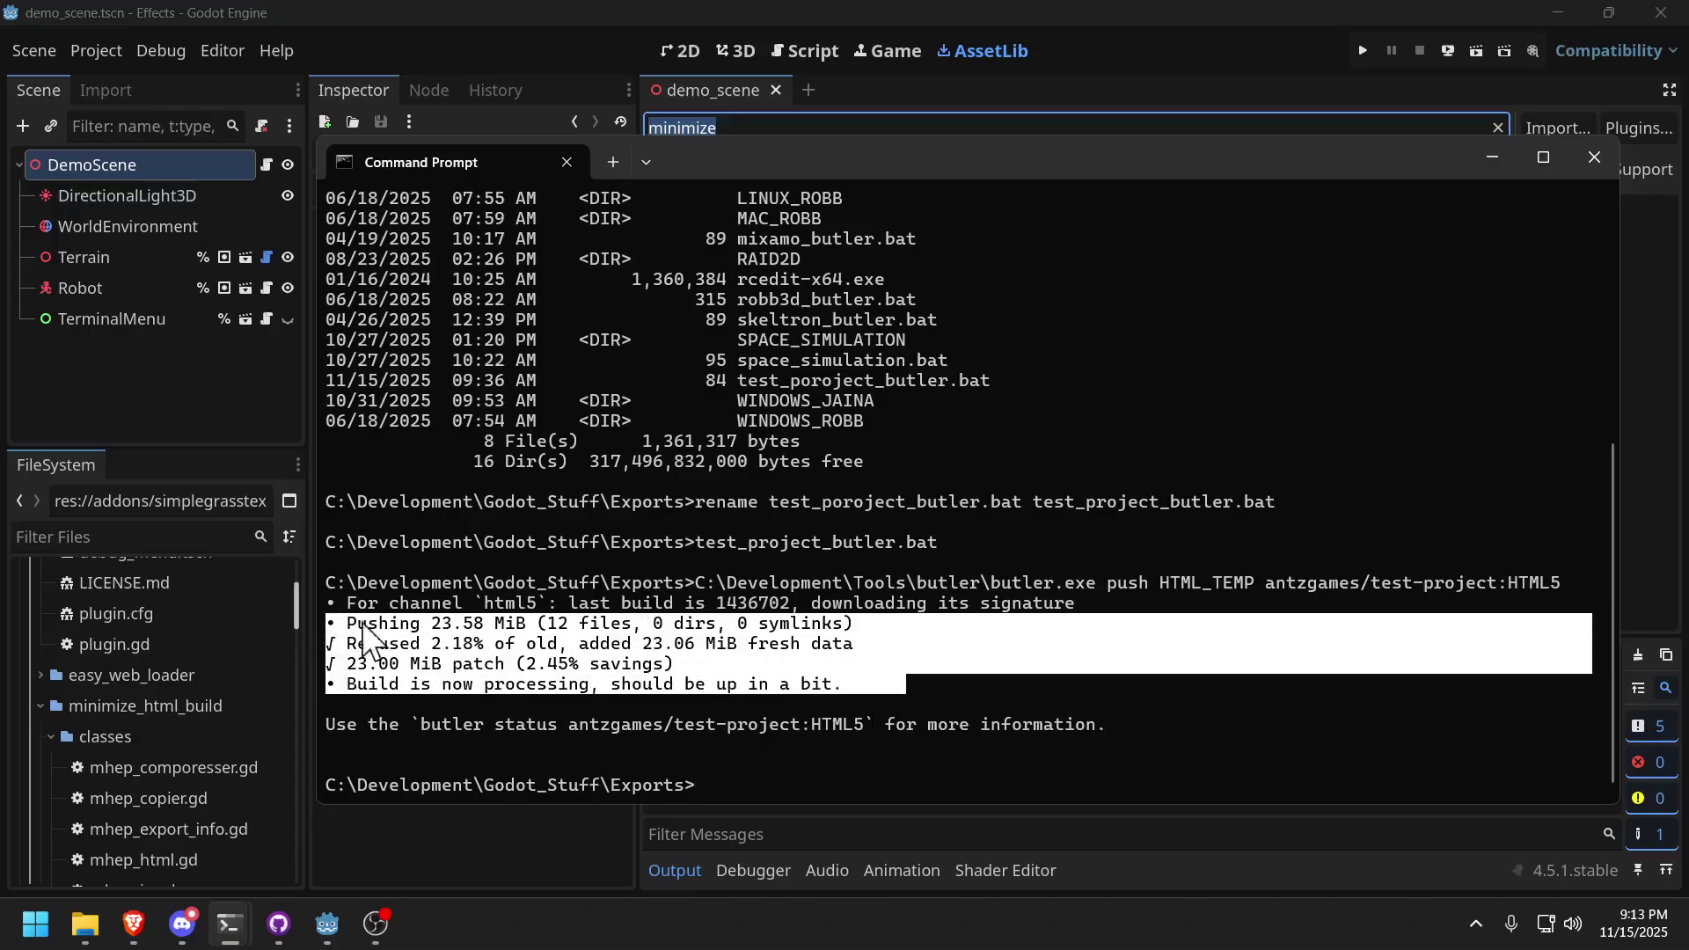
# Open the Test Project game page from the itch.io Creator Dashboard.
pyautogui.moveTo(134, 924)
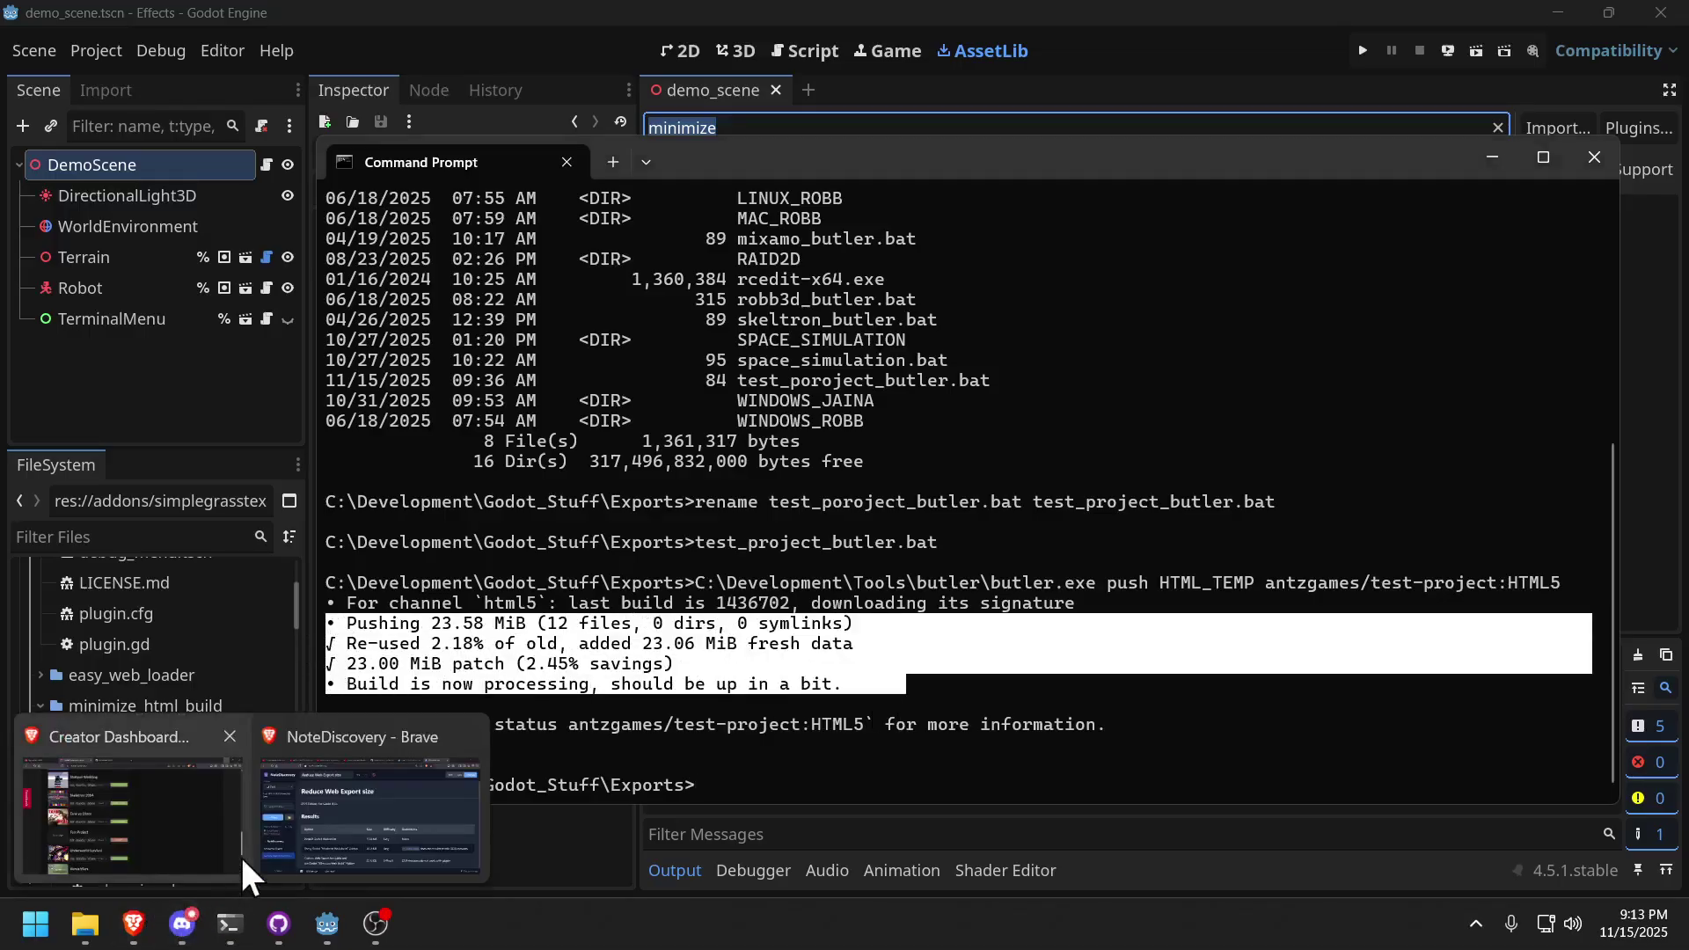
pyautogui.click(173, 846)
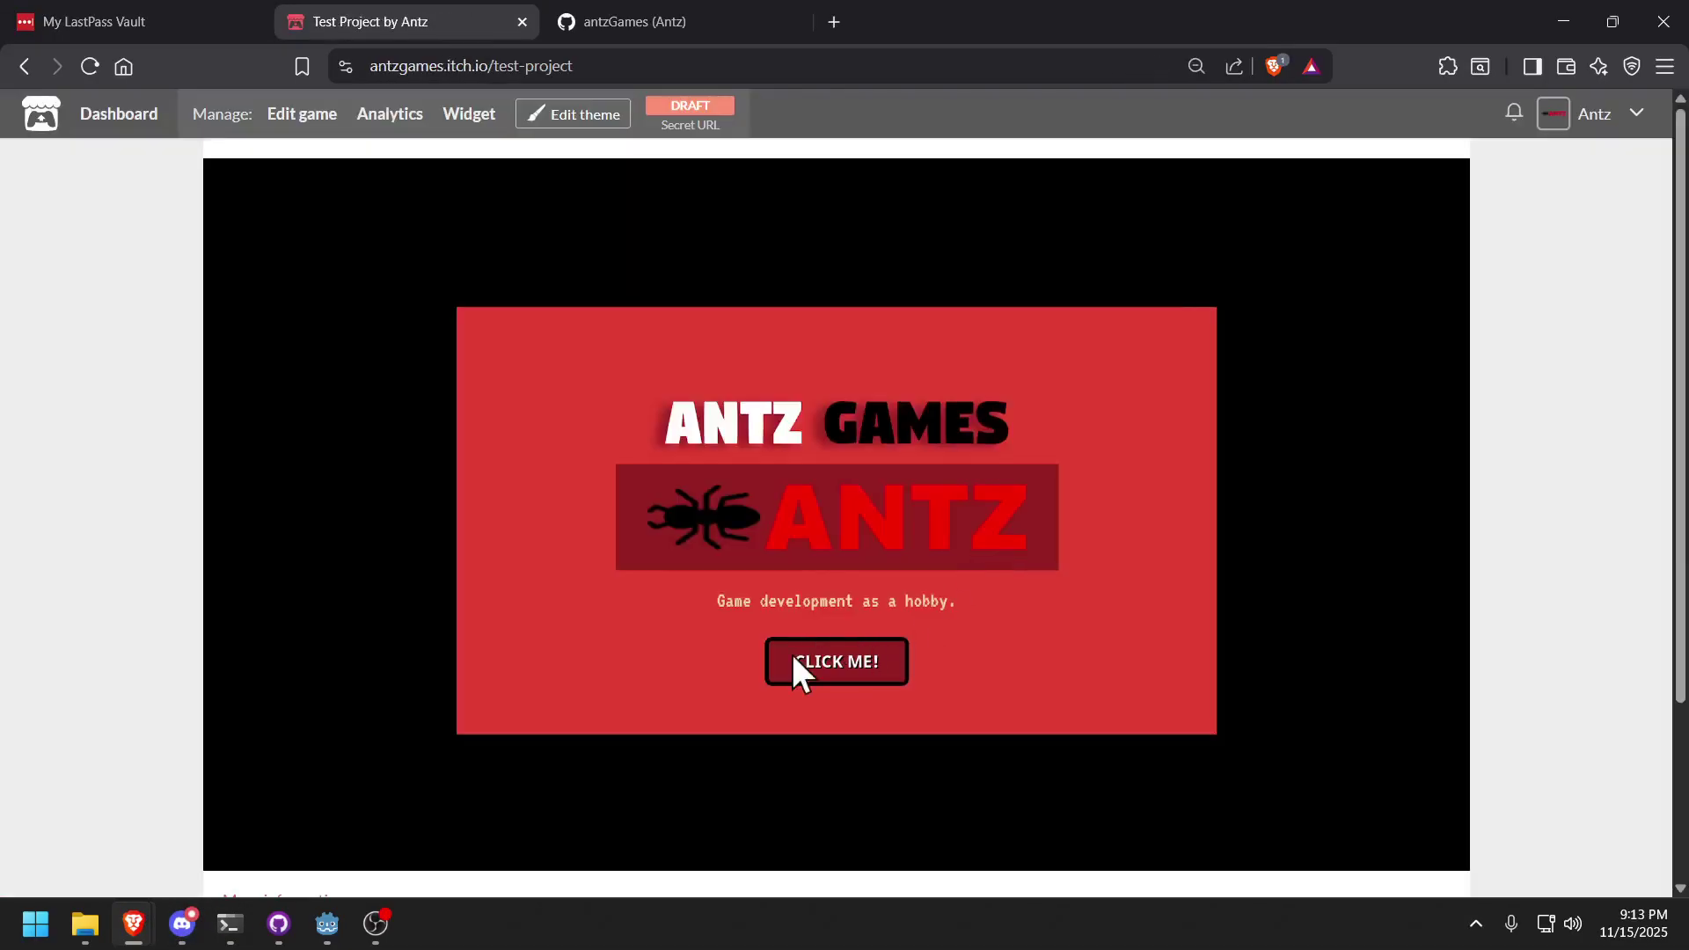
pyautogui.click(794, 661)
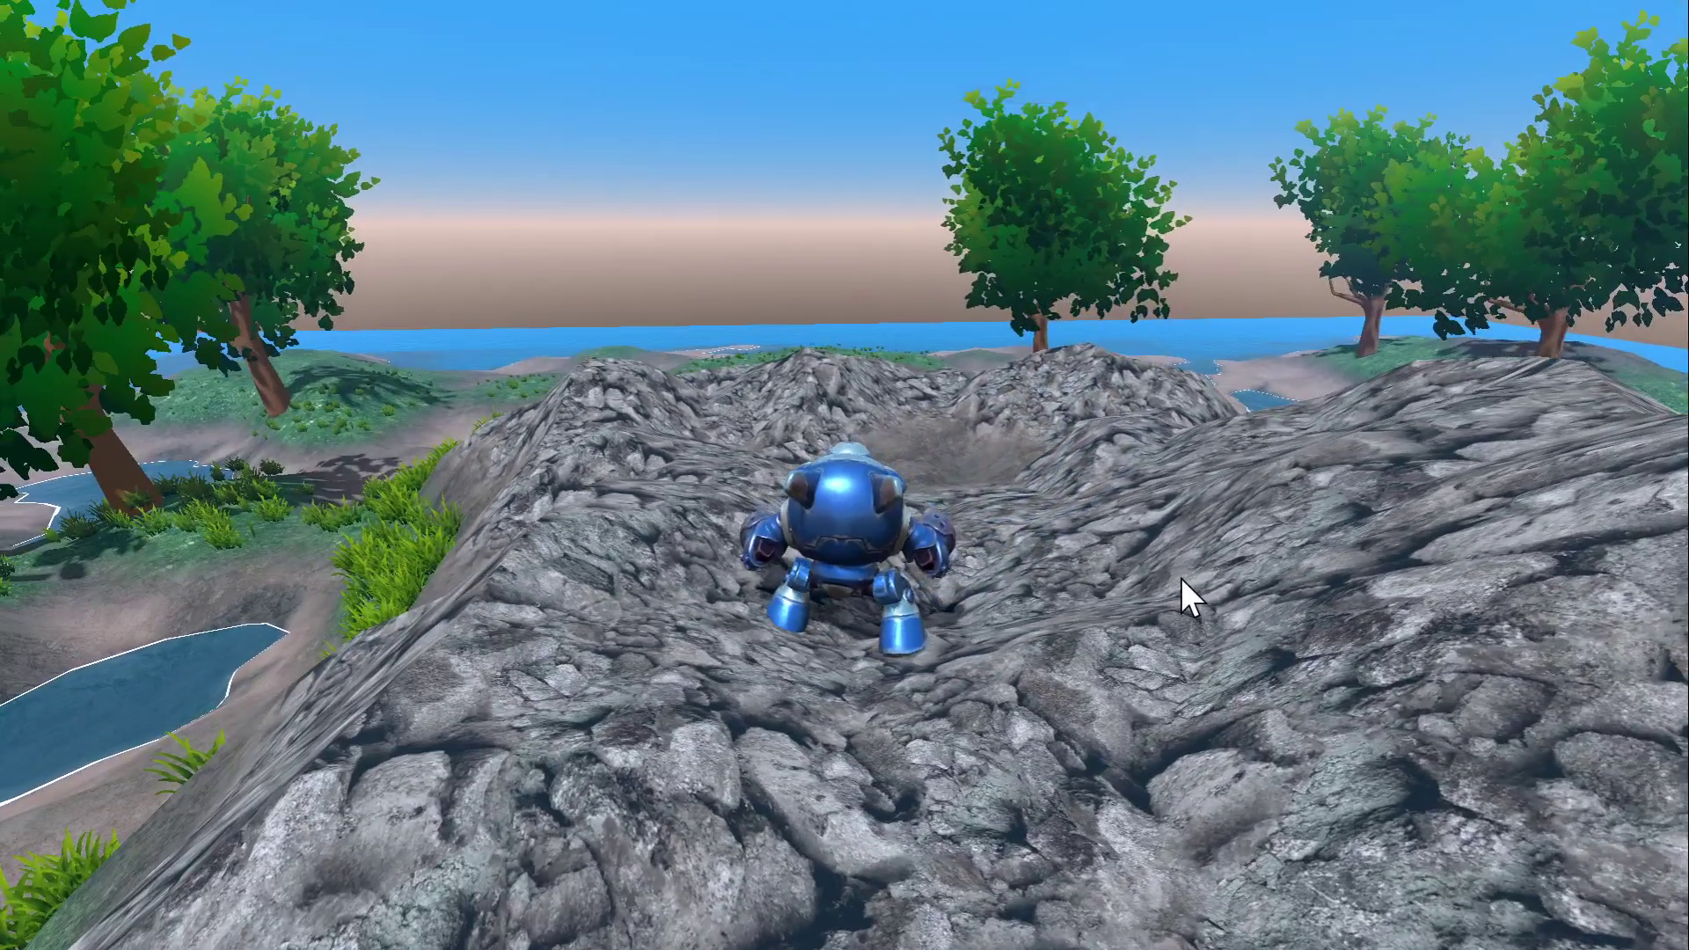
# Regenerate the foliage with 'foilage 50 2.5' in the game's console.
pyautogui.press('`')
pyautogui.write('foil')
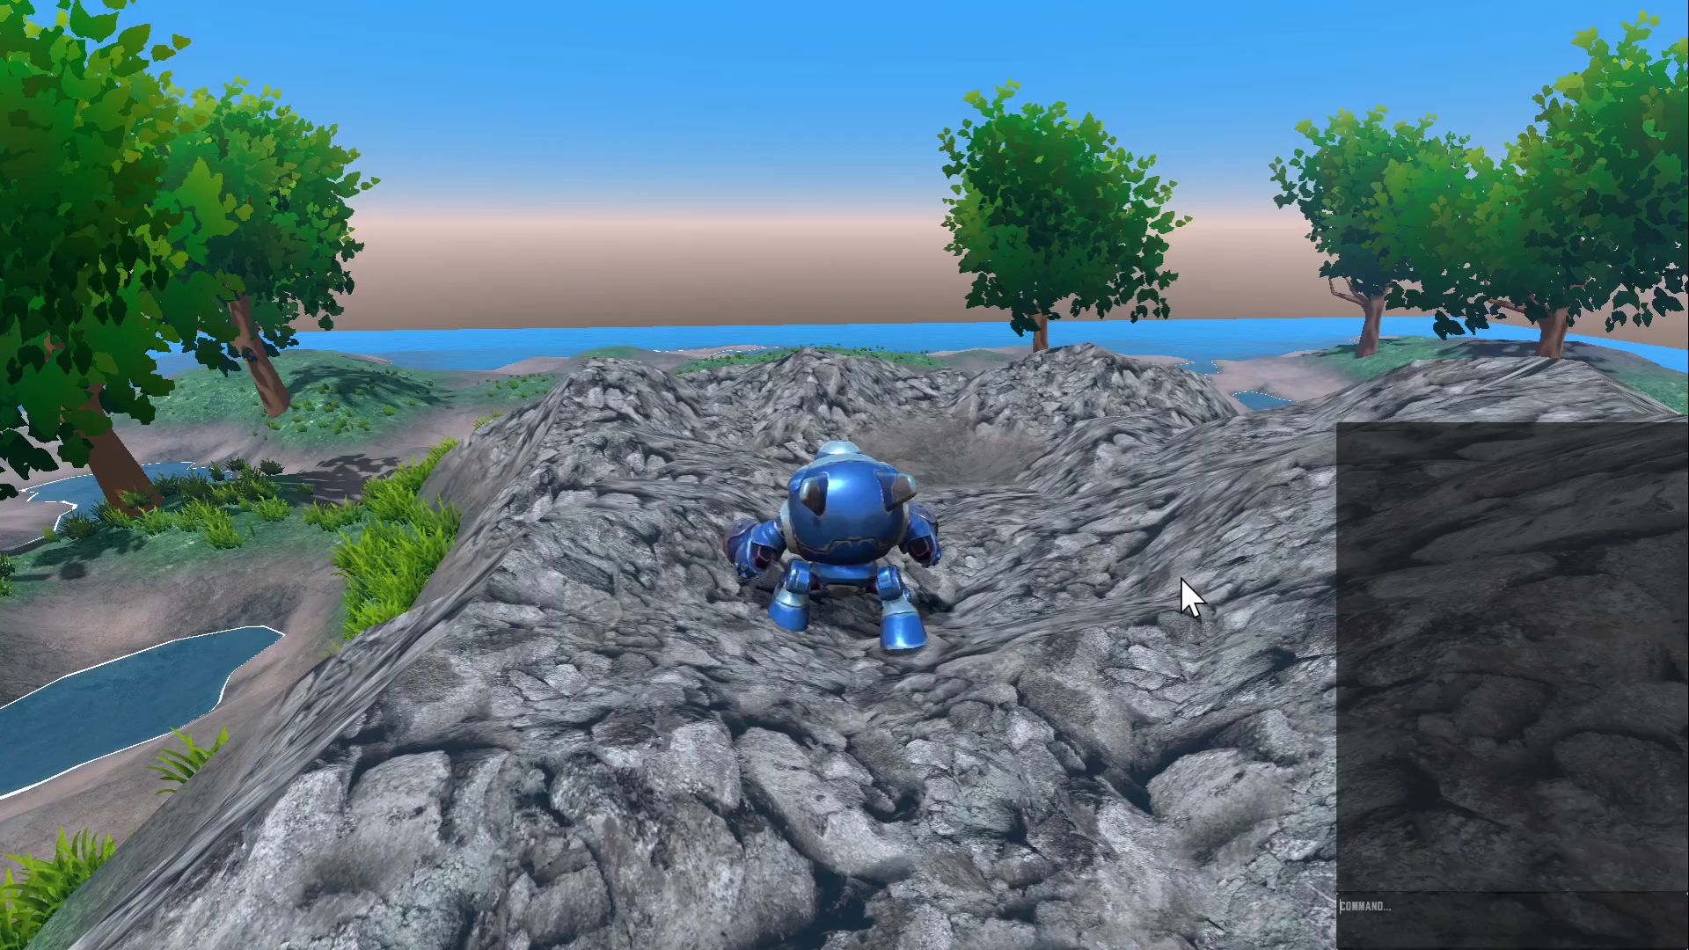
pyautogui.write('age 50')
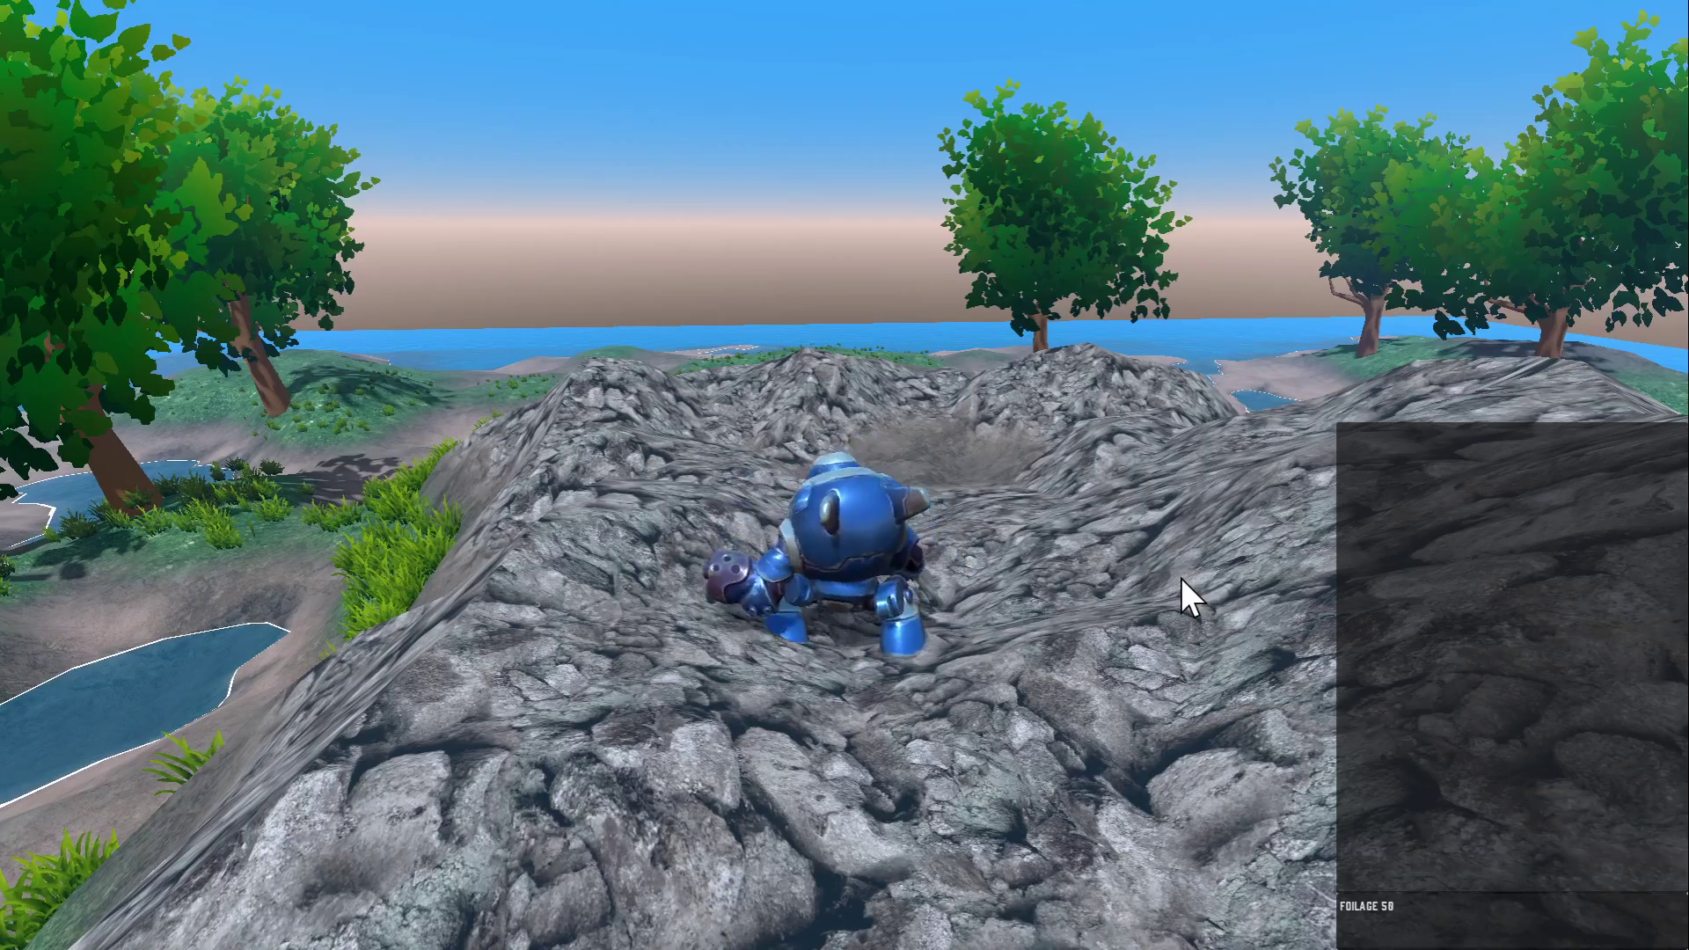
pyautogui.write(' 2.5')
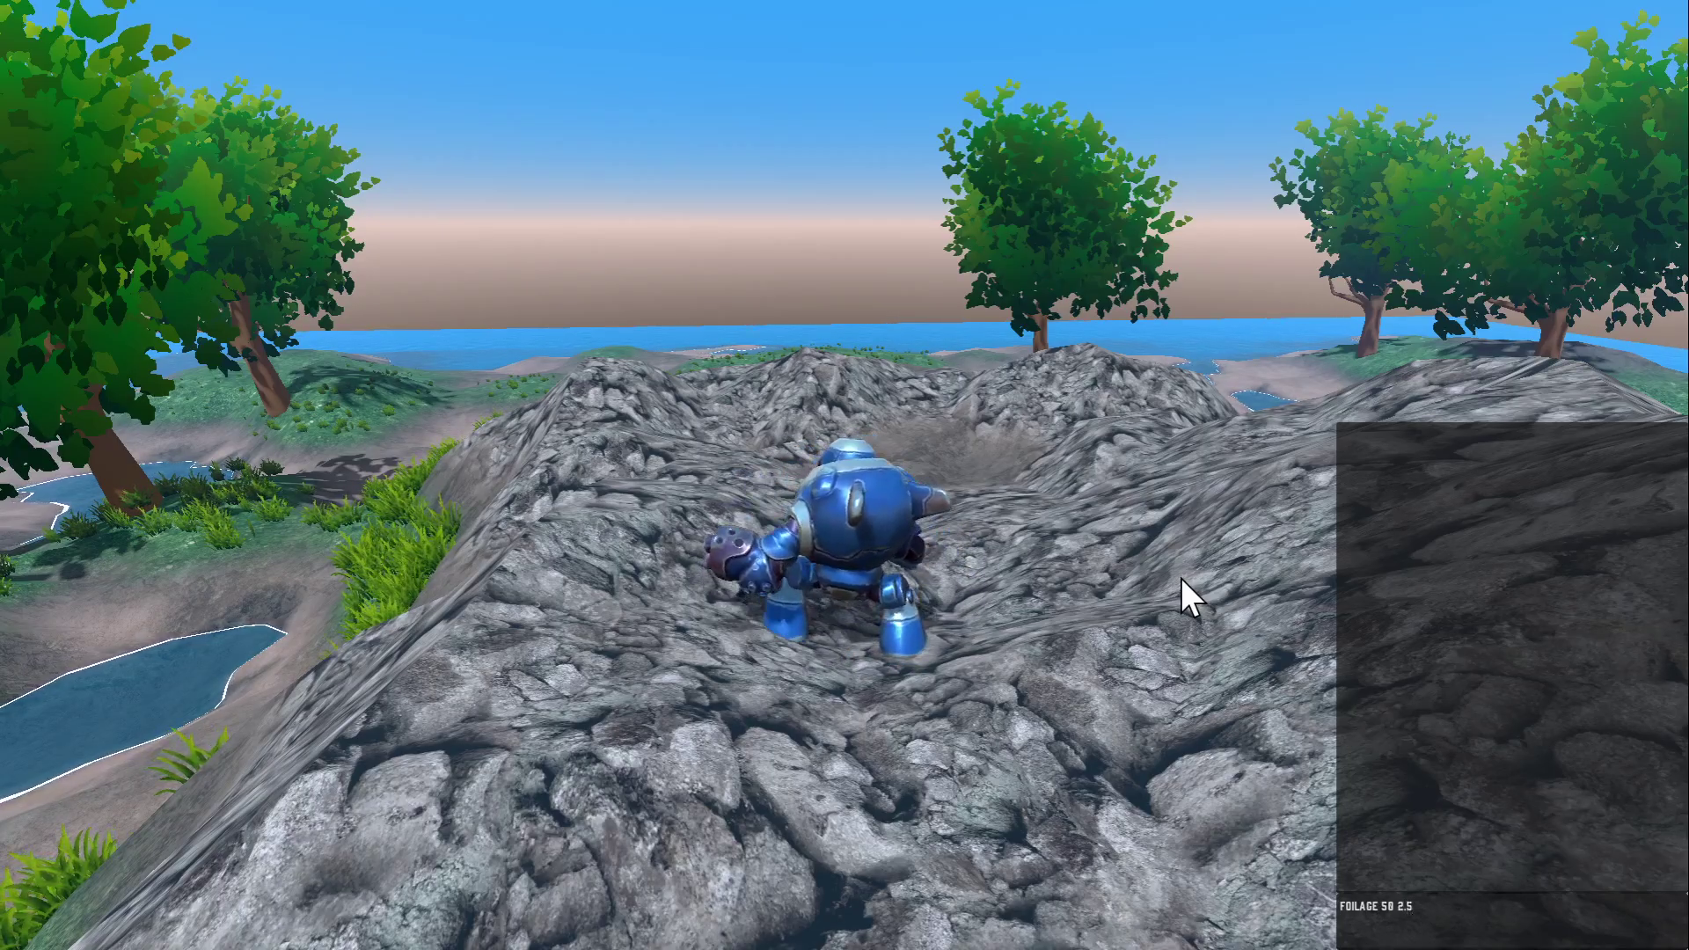
pyautogui.press('Return')
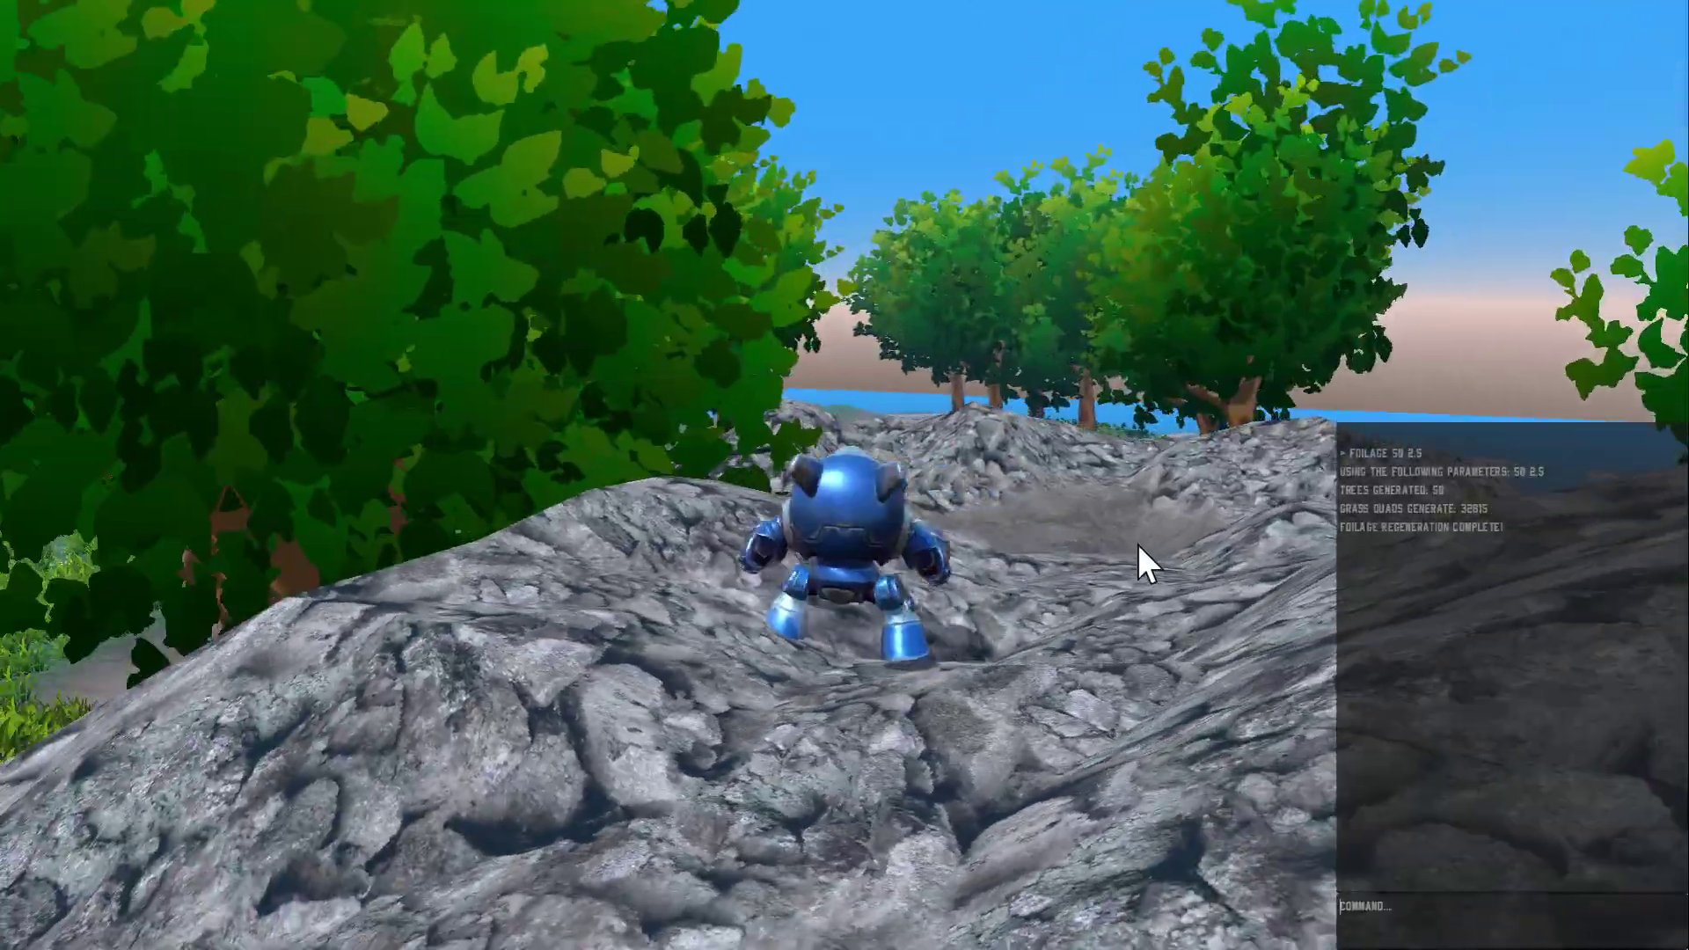
pyautogui.press('`')
# Walk the robot across the island into the grass, exit fullscreen and orbit the camera.
pyautogui.press('w')
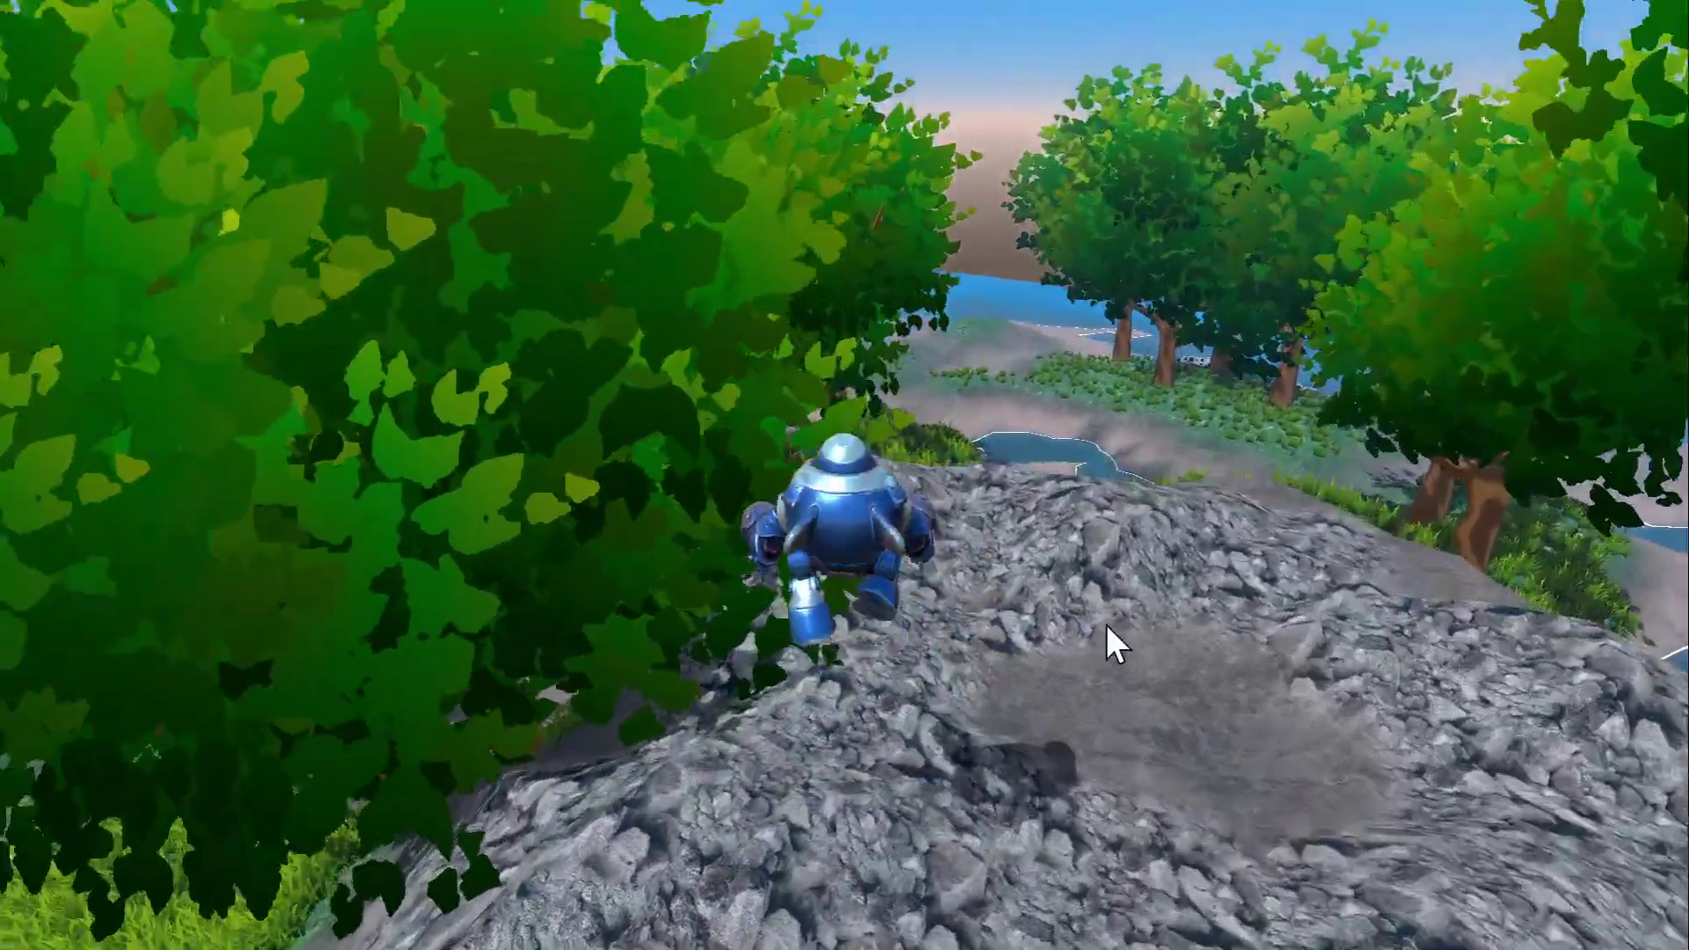
pyautogui.press('w')
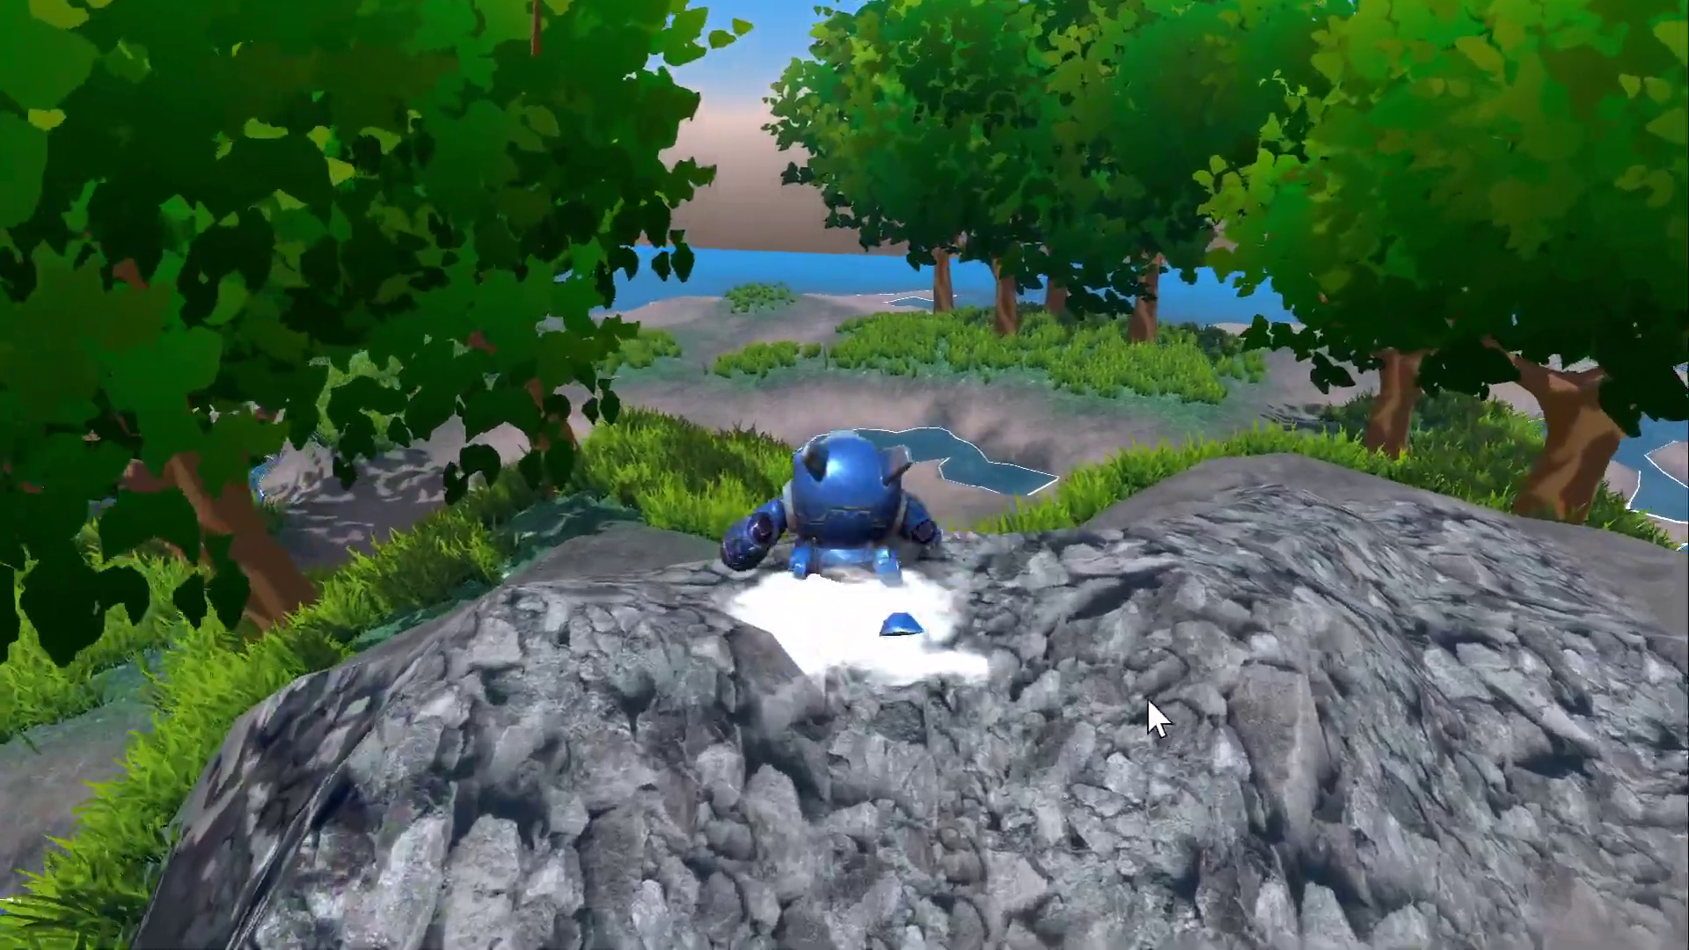
pyautogui.press('w')
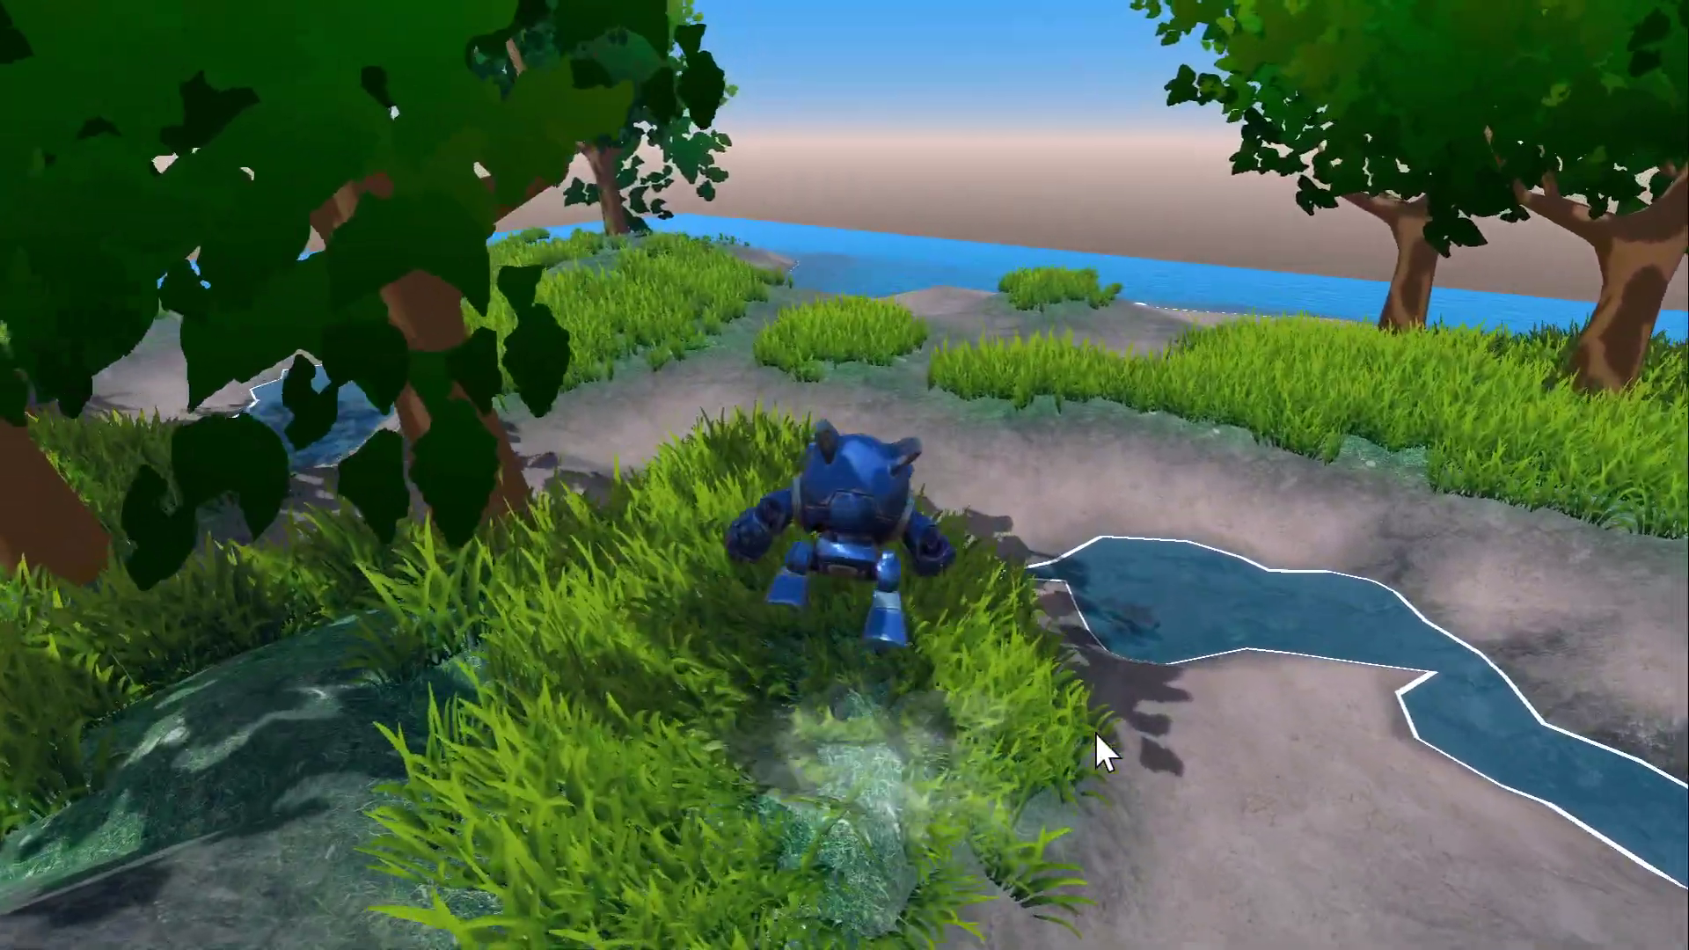
pyautogui.press('w')
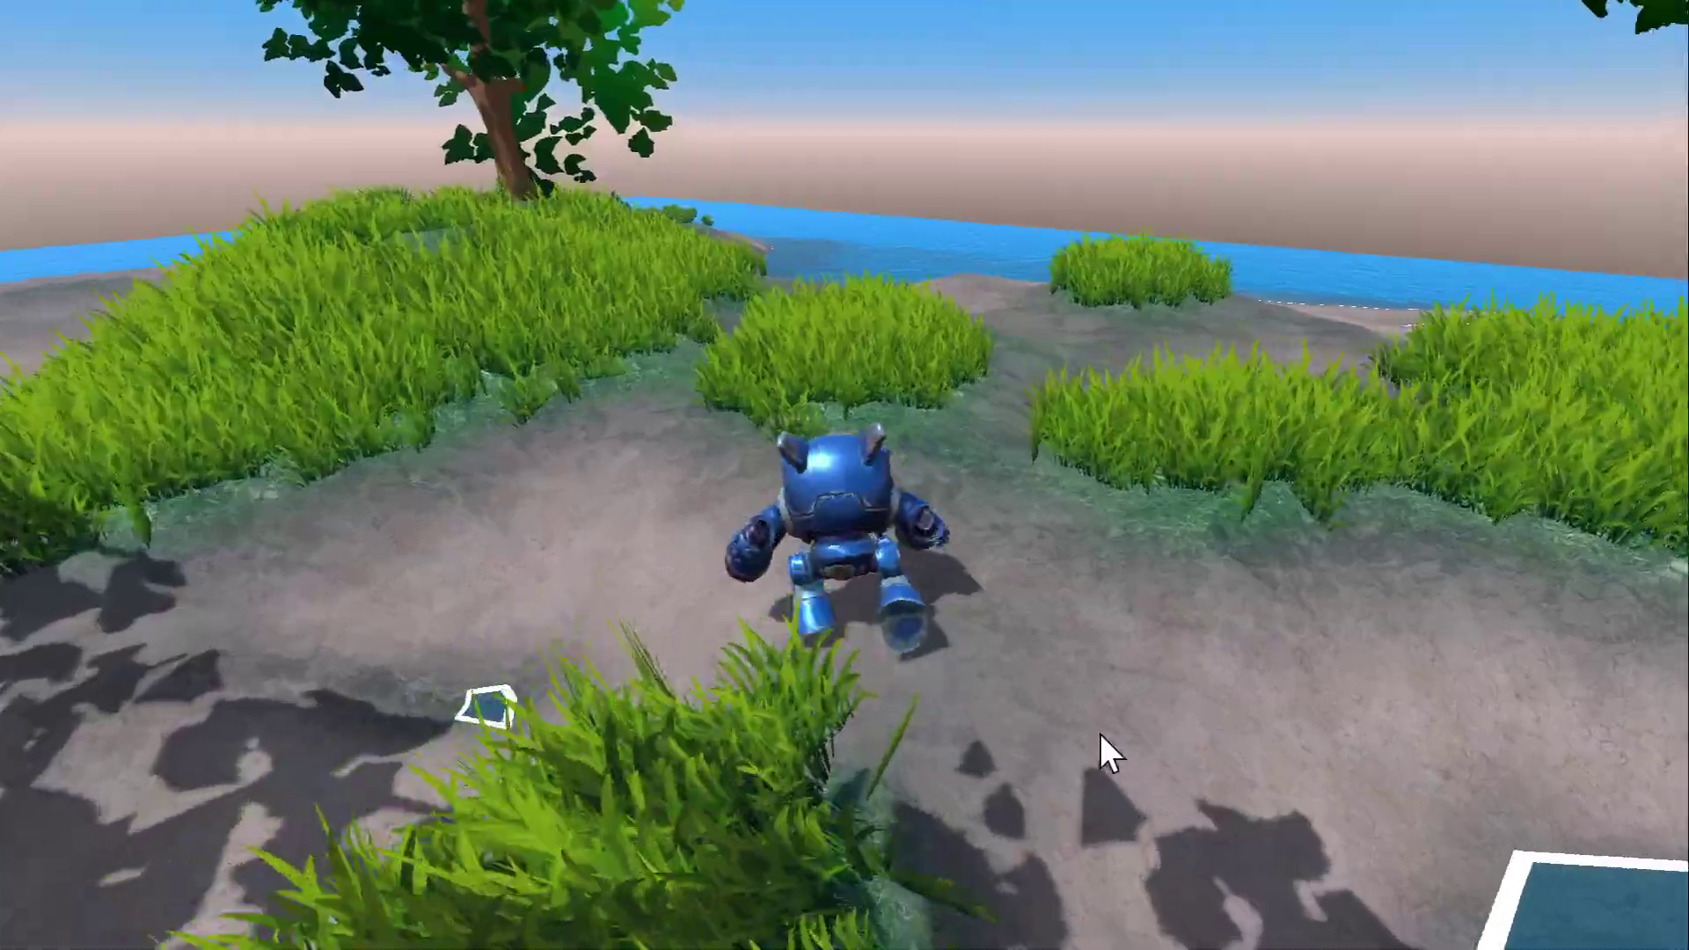
pyautogui.press('w')
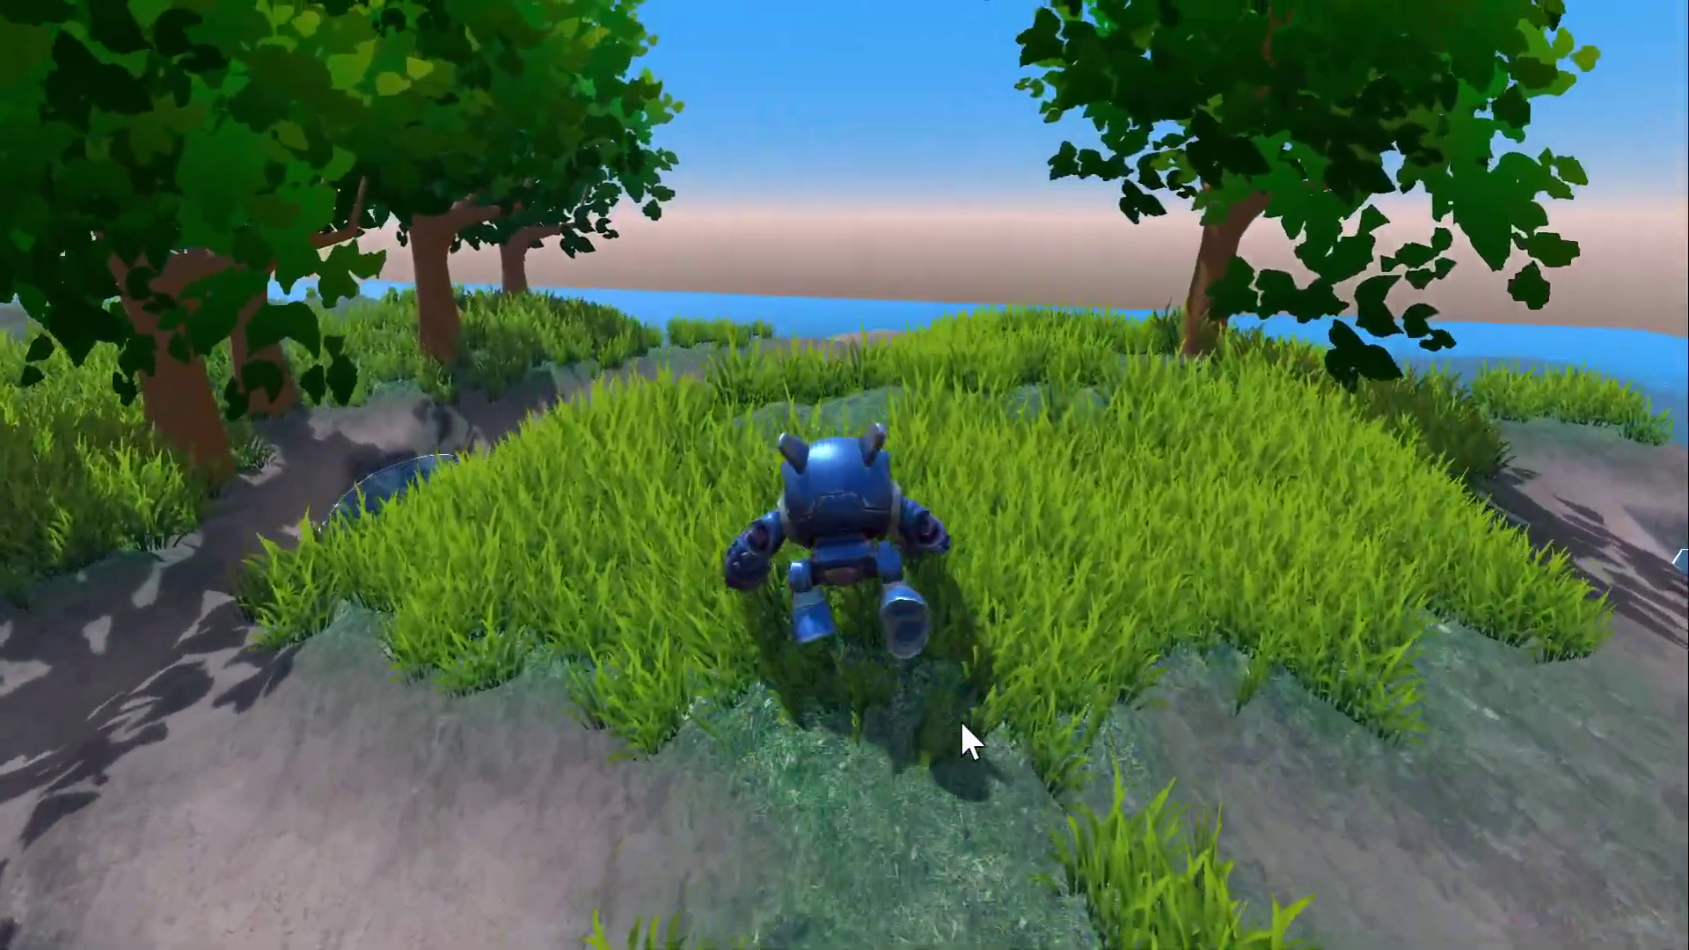
pyautogui.press('w')
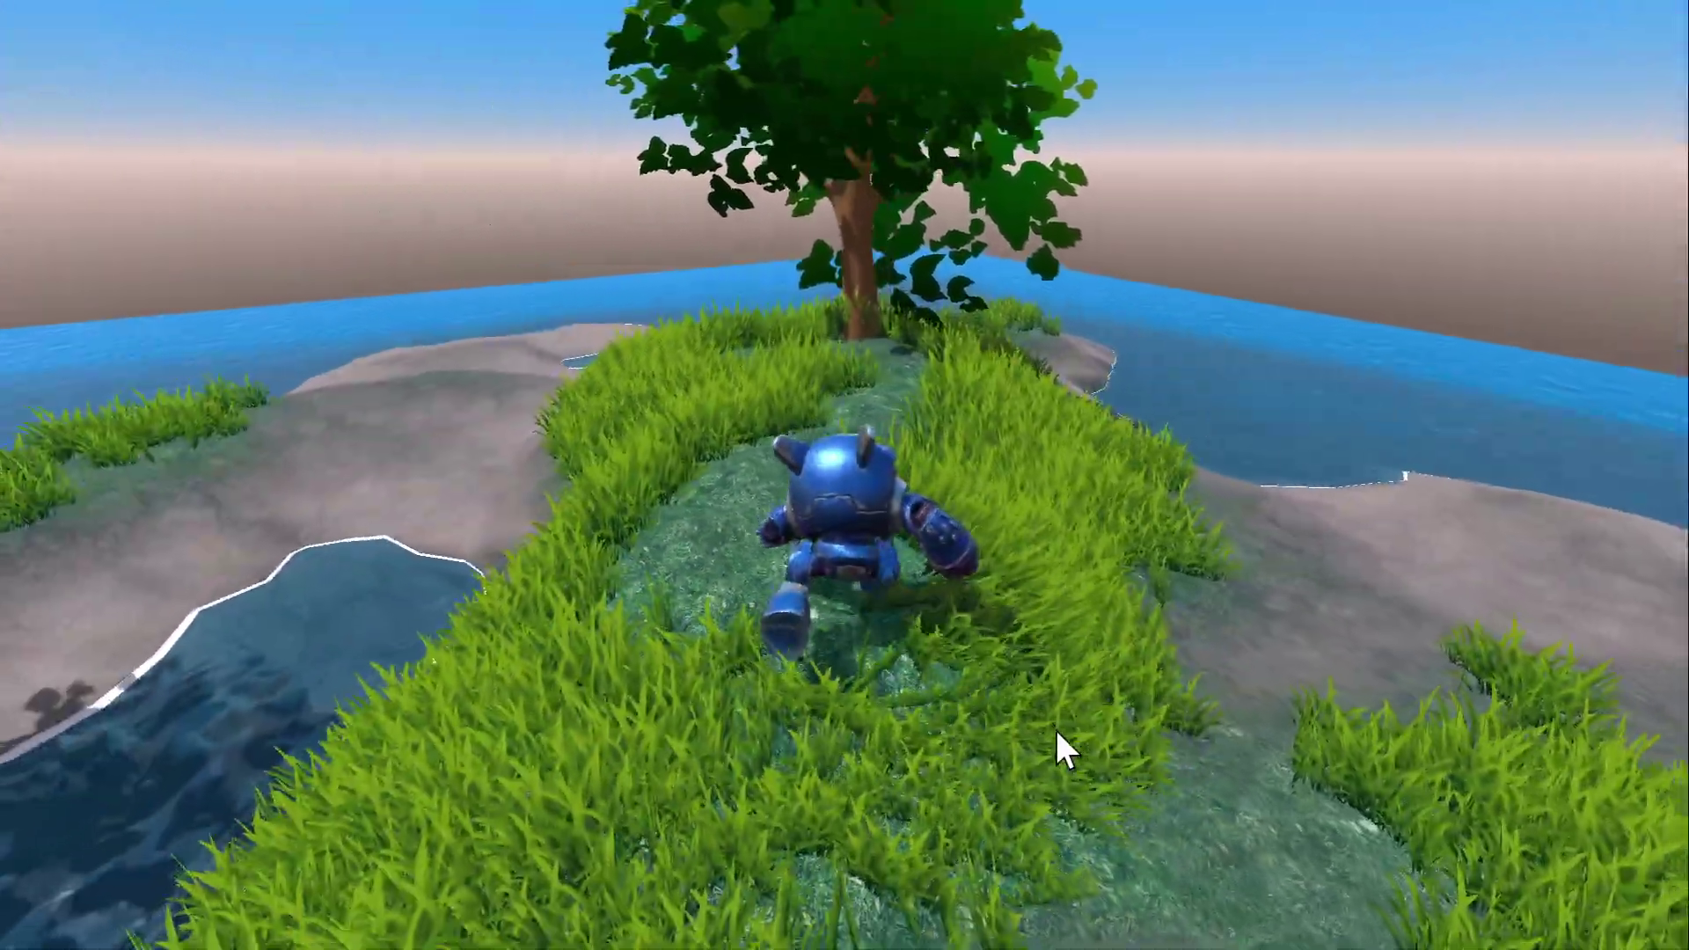
pyautogui.press('w')
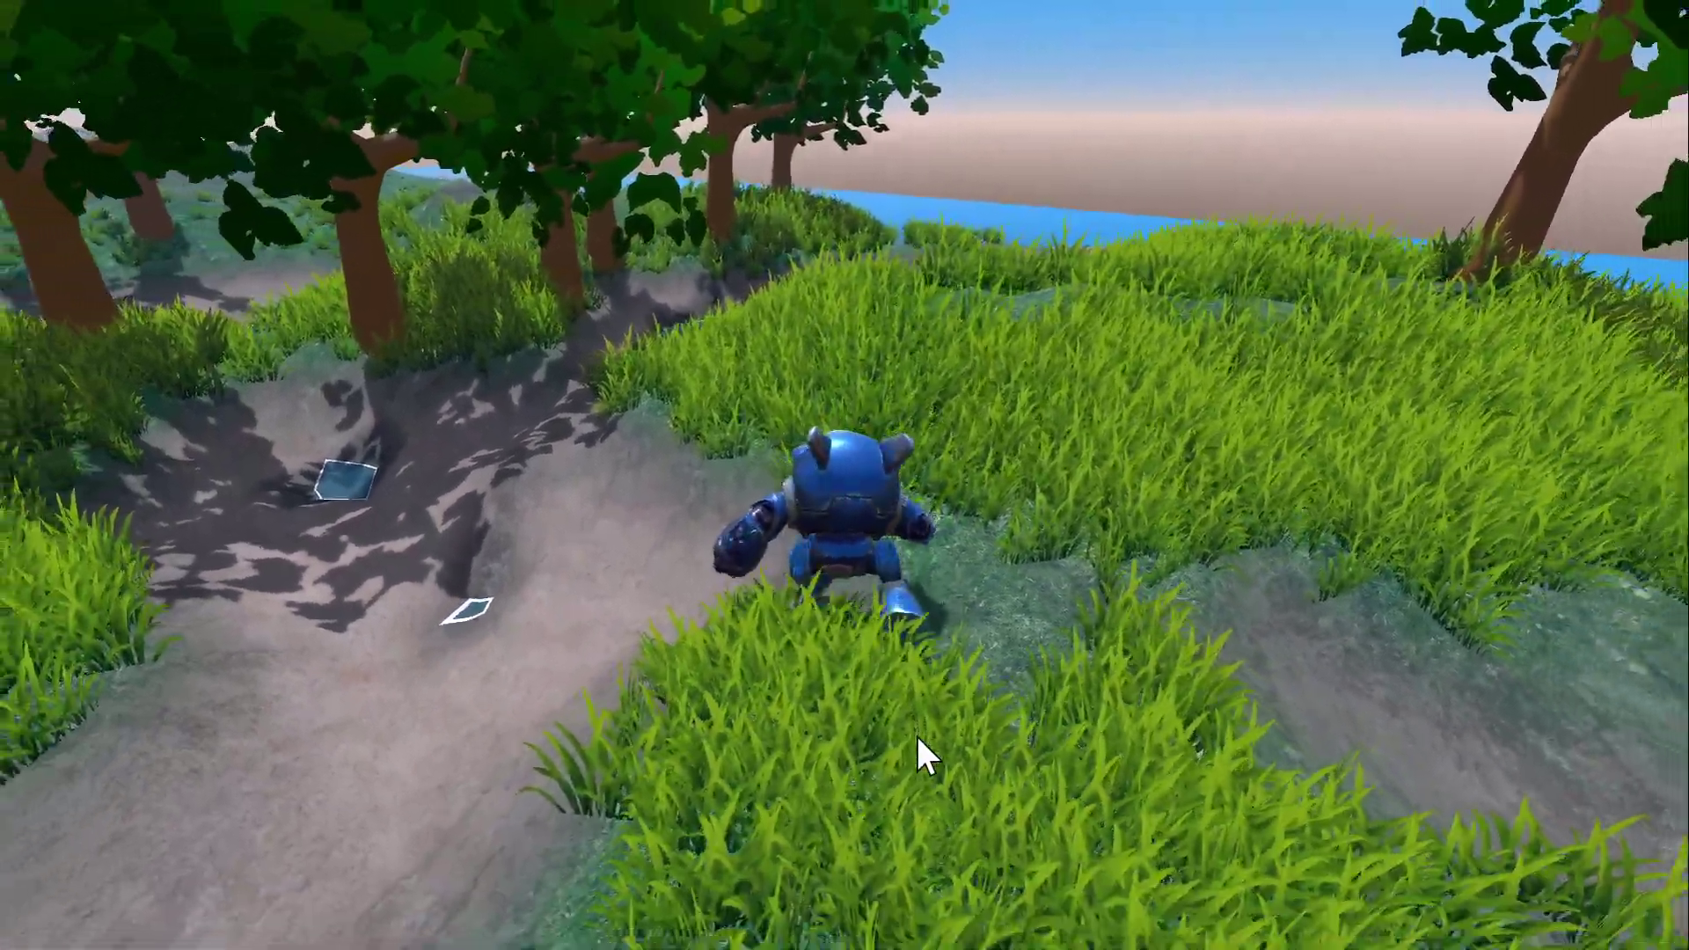
pyautogui.press('Escape')
pyautogui.press('w')
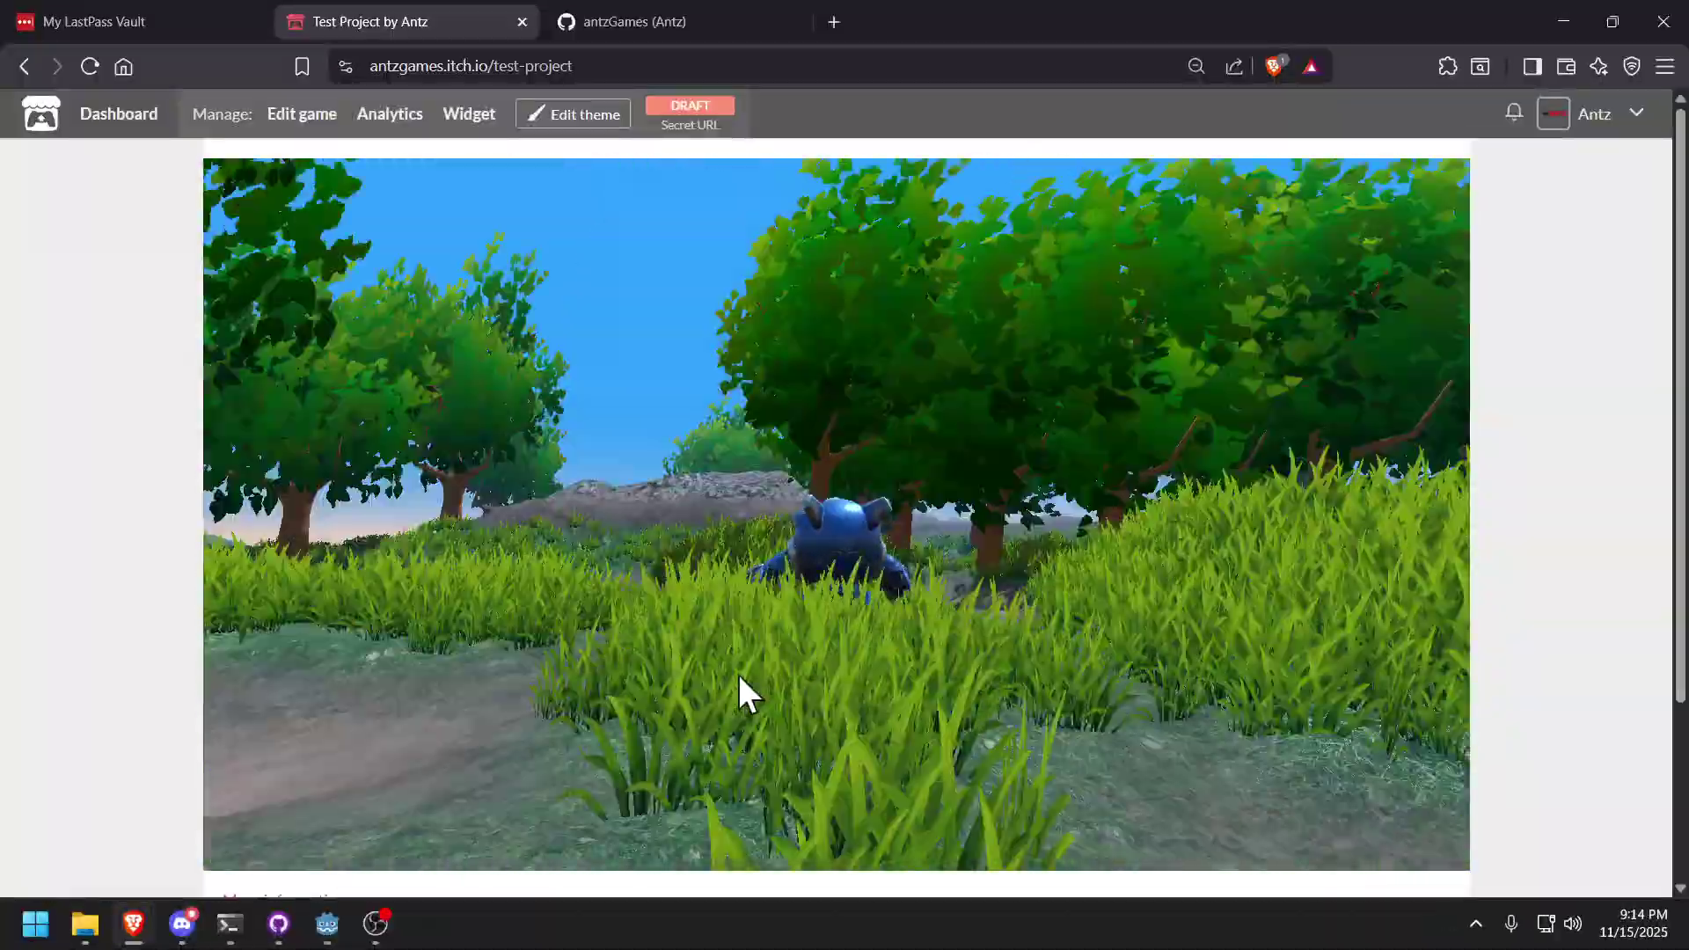
pyautogui.moveTo(737, 674); pyautogui.dragTo(853, 731)
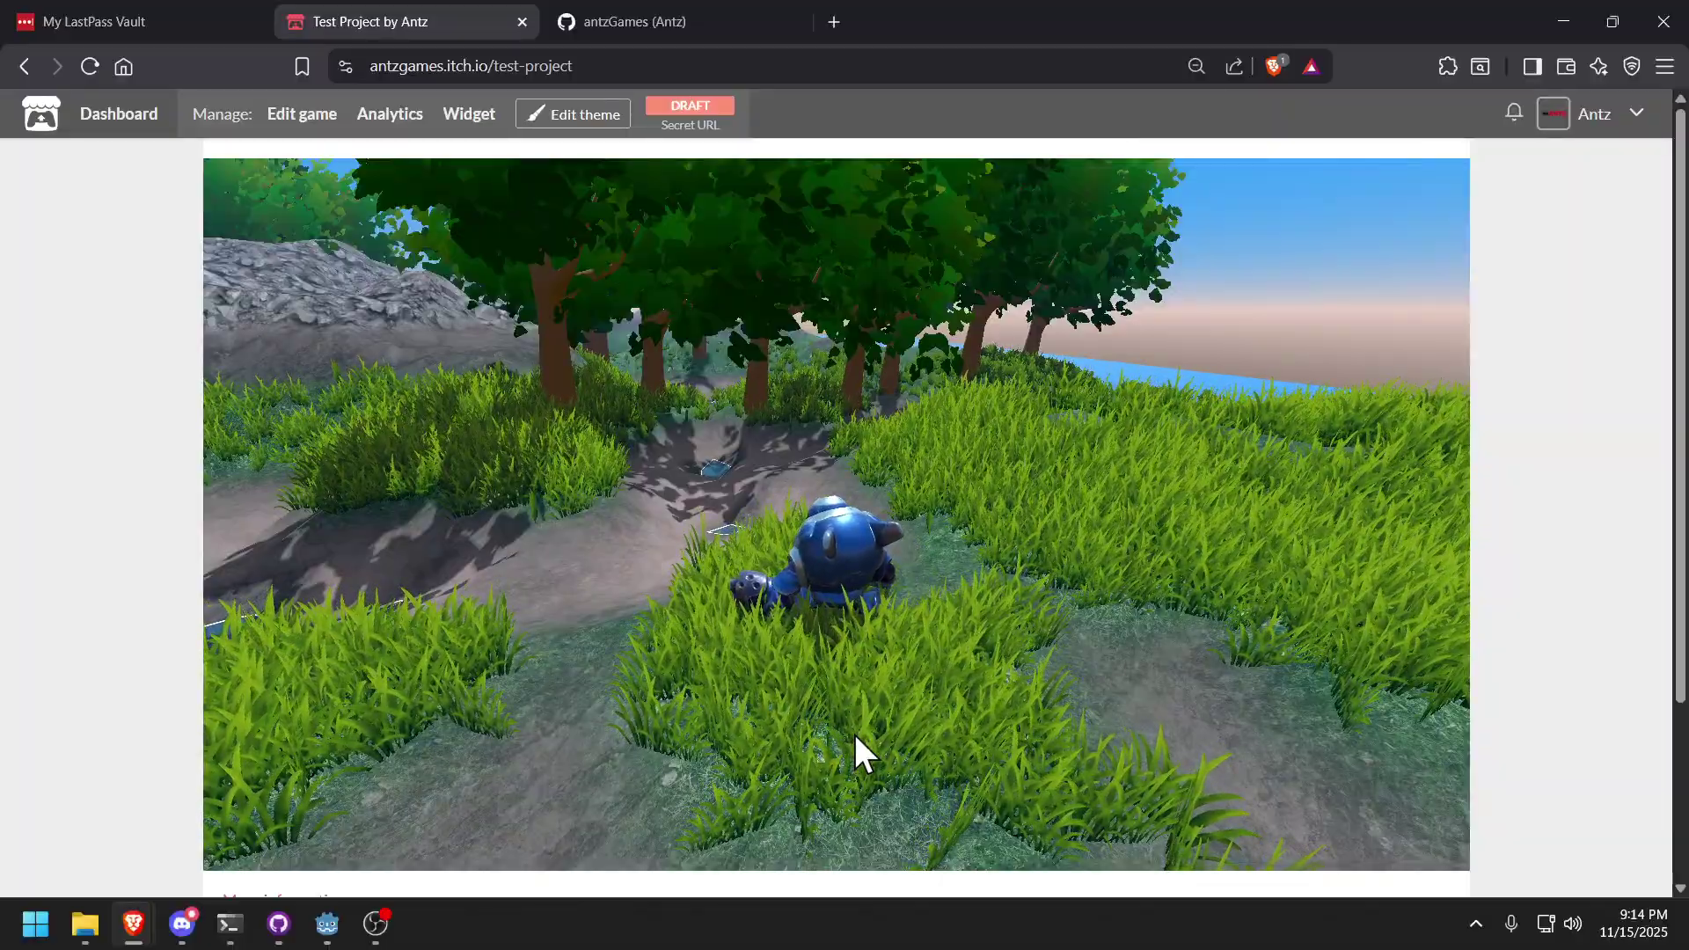
pyautogui.moveTo(854, 735); pyautogui.dragTo(294, 161)
# On Test Project's edit page, highlight the 23mb size of test-project-html5.zip under Uploads.
pyautogui.click(286, 127)
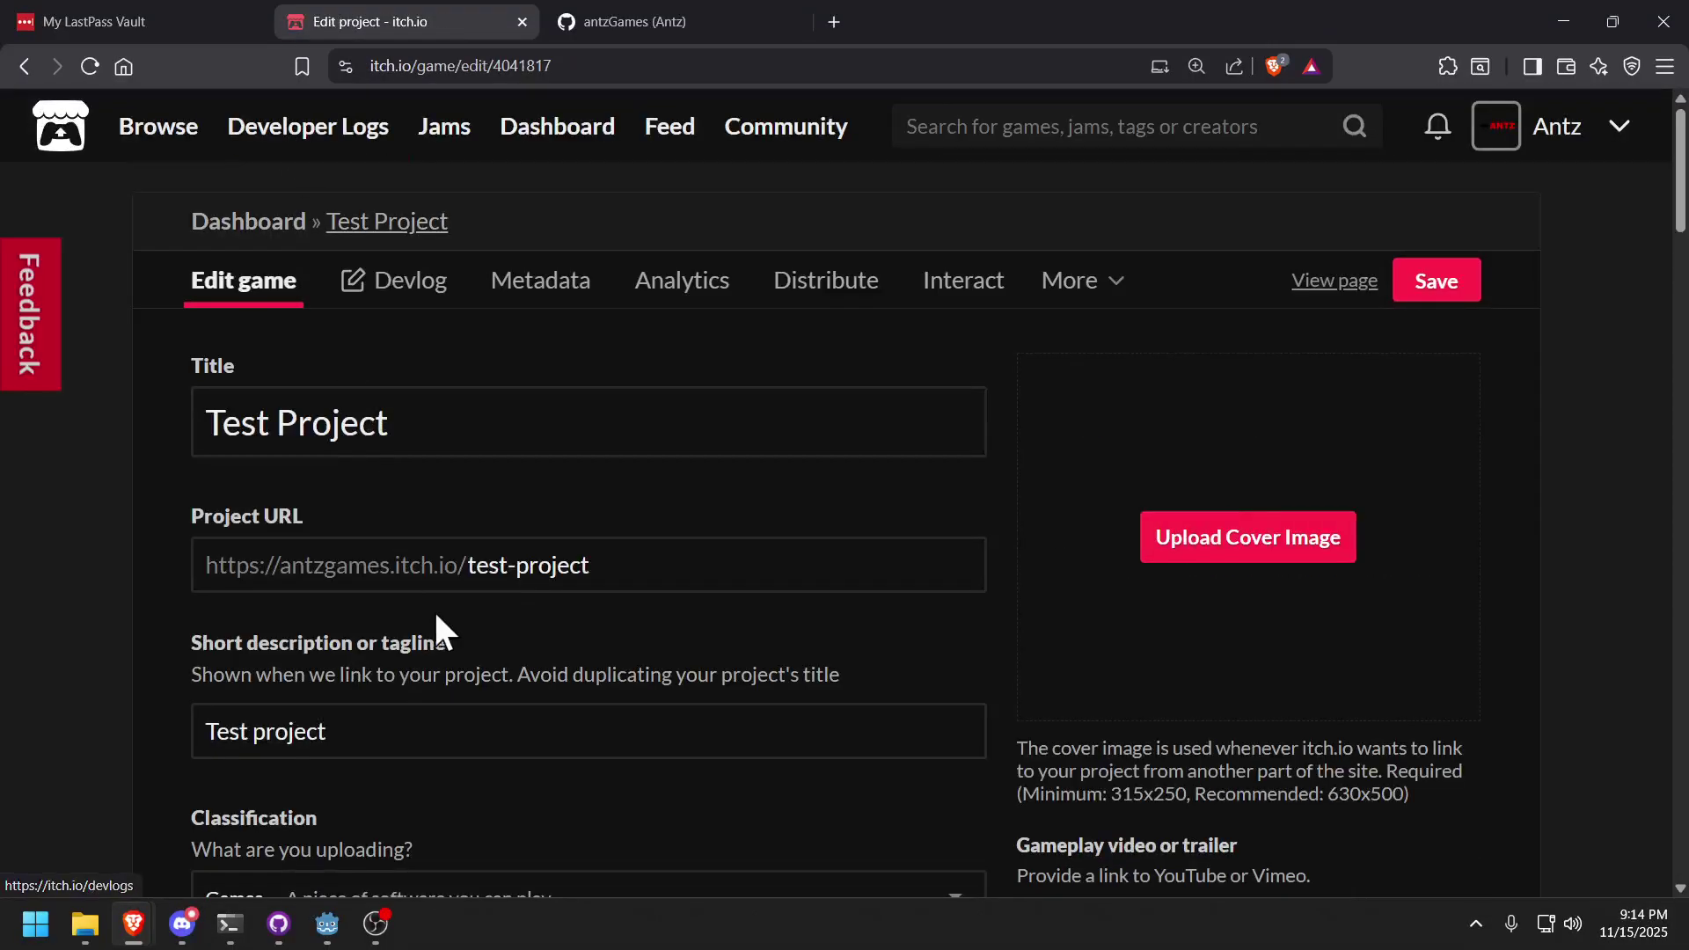
pyautogui.scroll(-6, 527, 624)
pyautogui.scroll(-2, 721, 615)
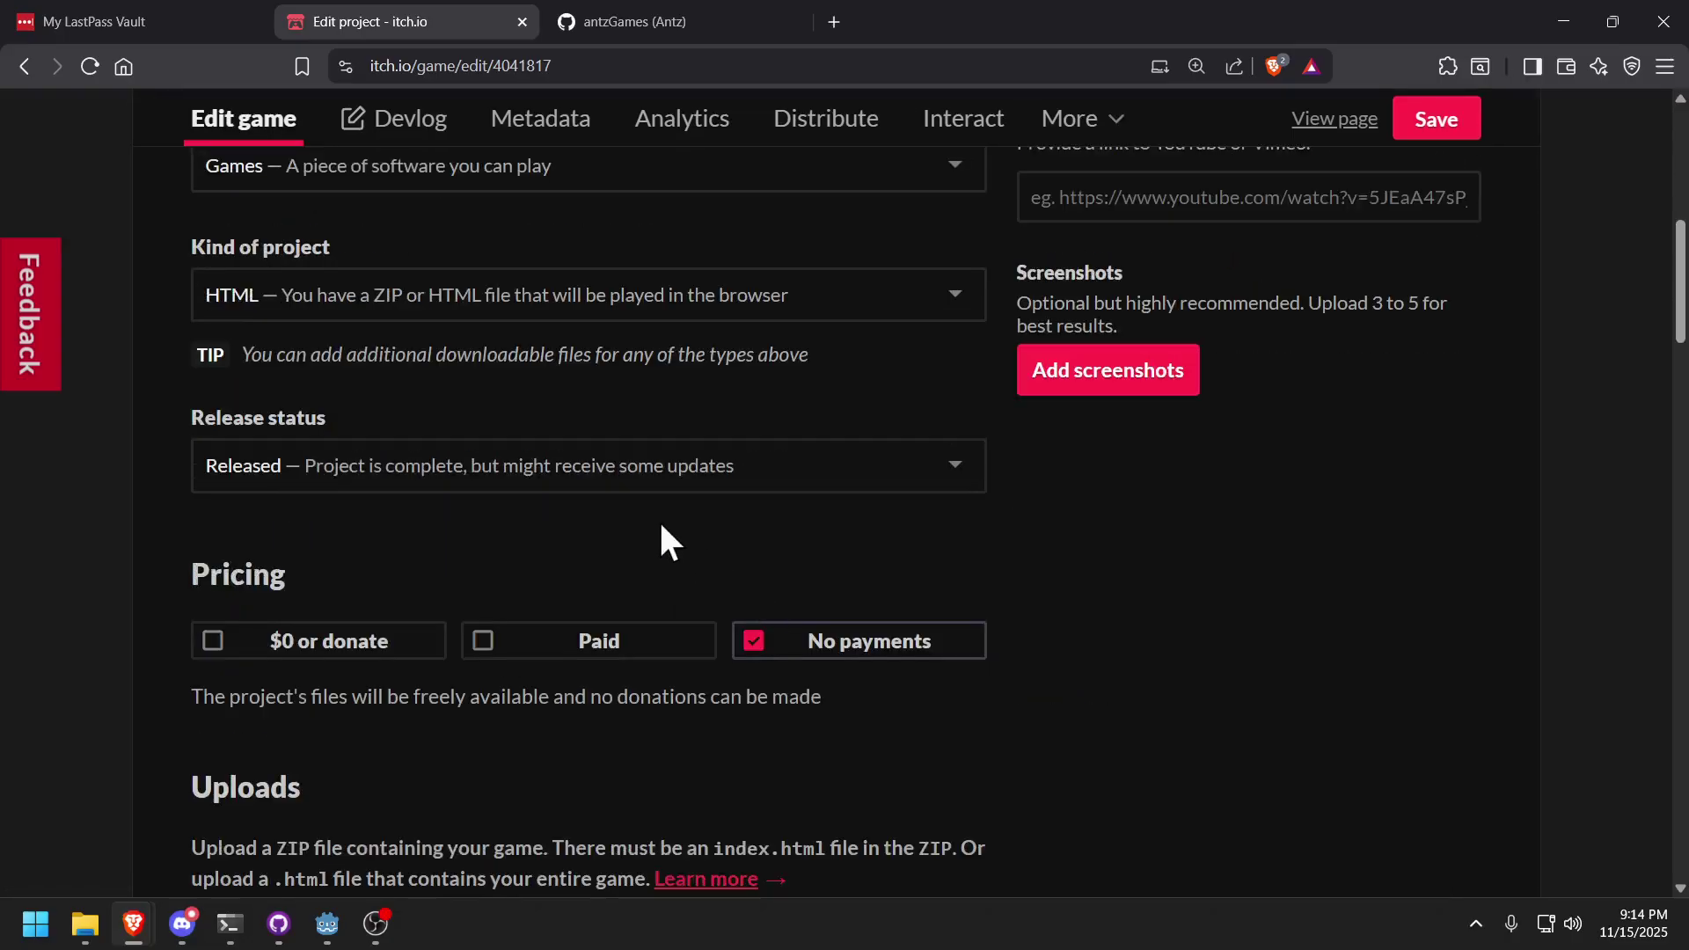
pyautogui.scroll(-5, 660, 536)
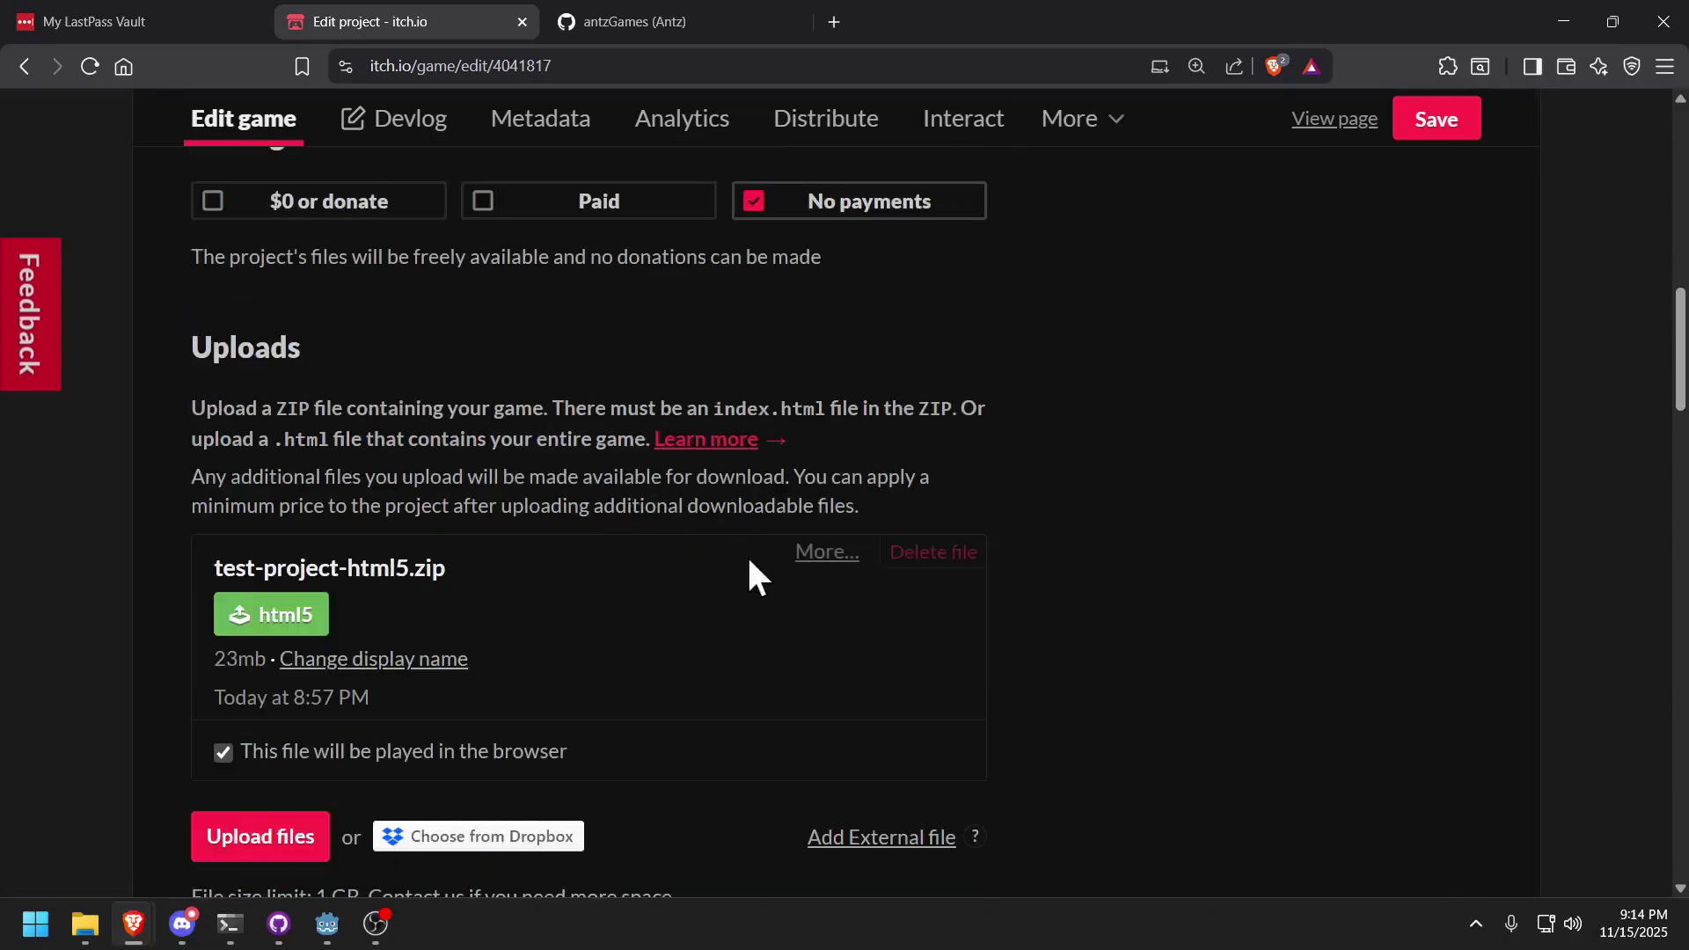
pyautogui.scroll(-2, 291, 694)
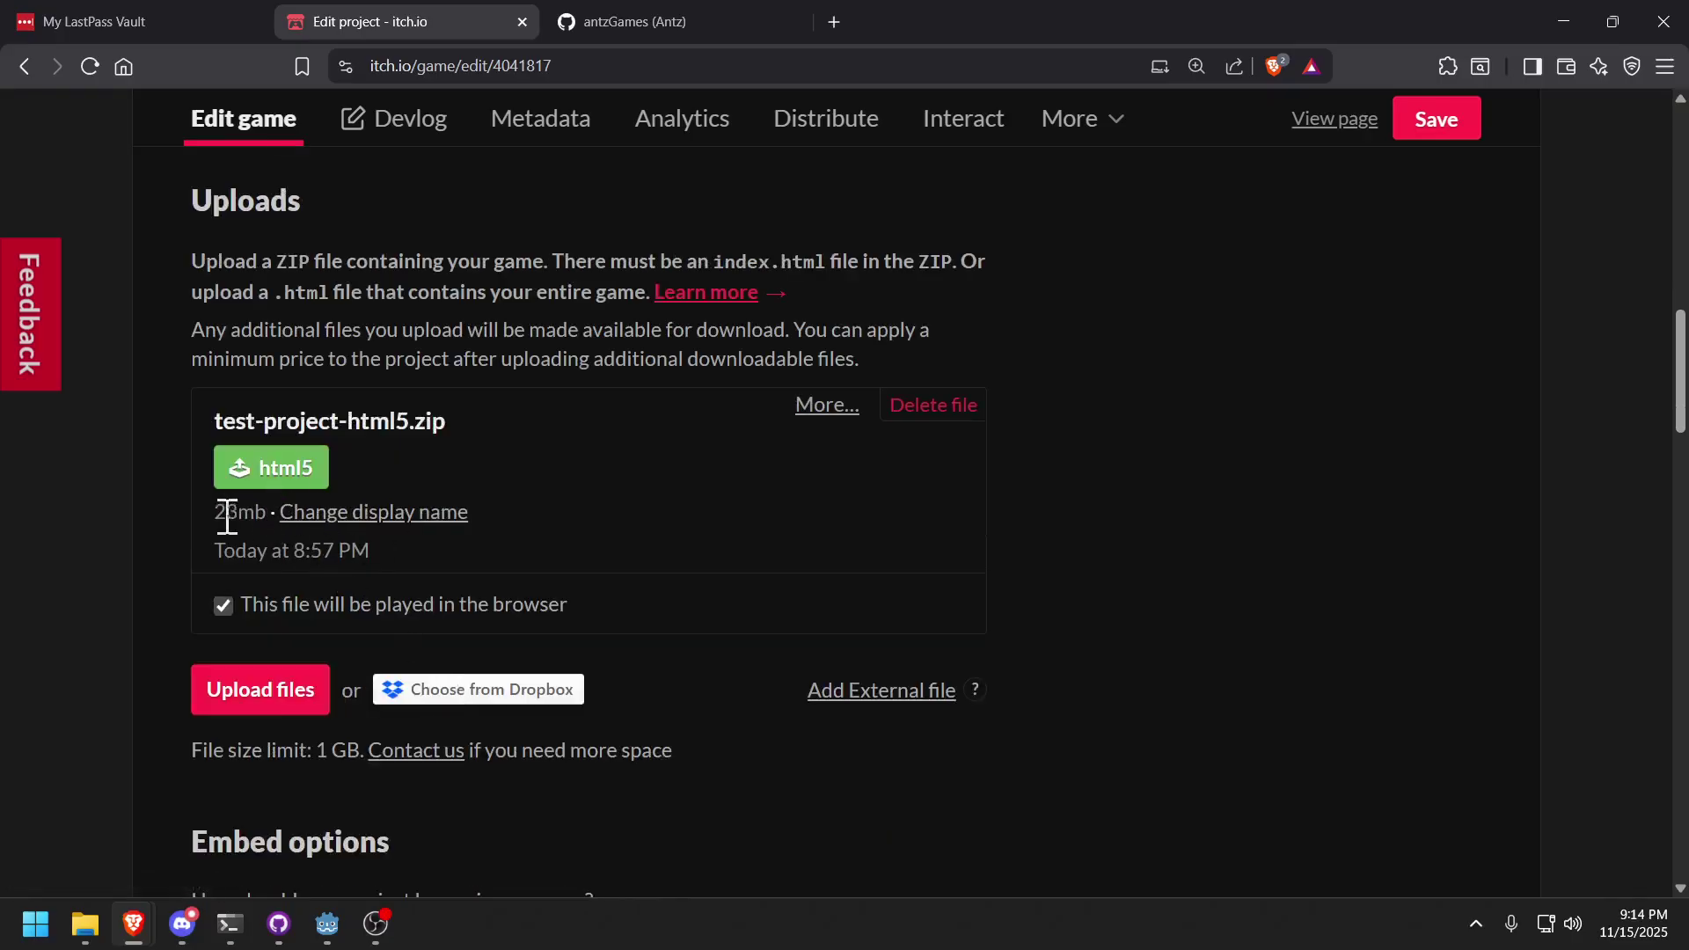
pyautogui.moveTo(271, 516); pyautogui.dragTo(208, 514)
pyautogui.keyDown('ctrl'); pyautogui.scroll(4, 450, 614); pyautogui.keyUp('ctrl')
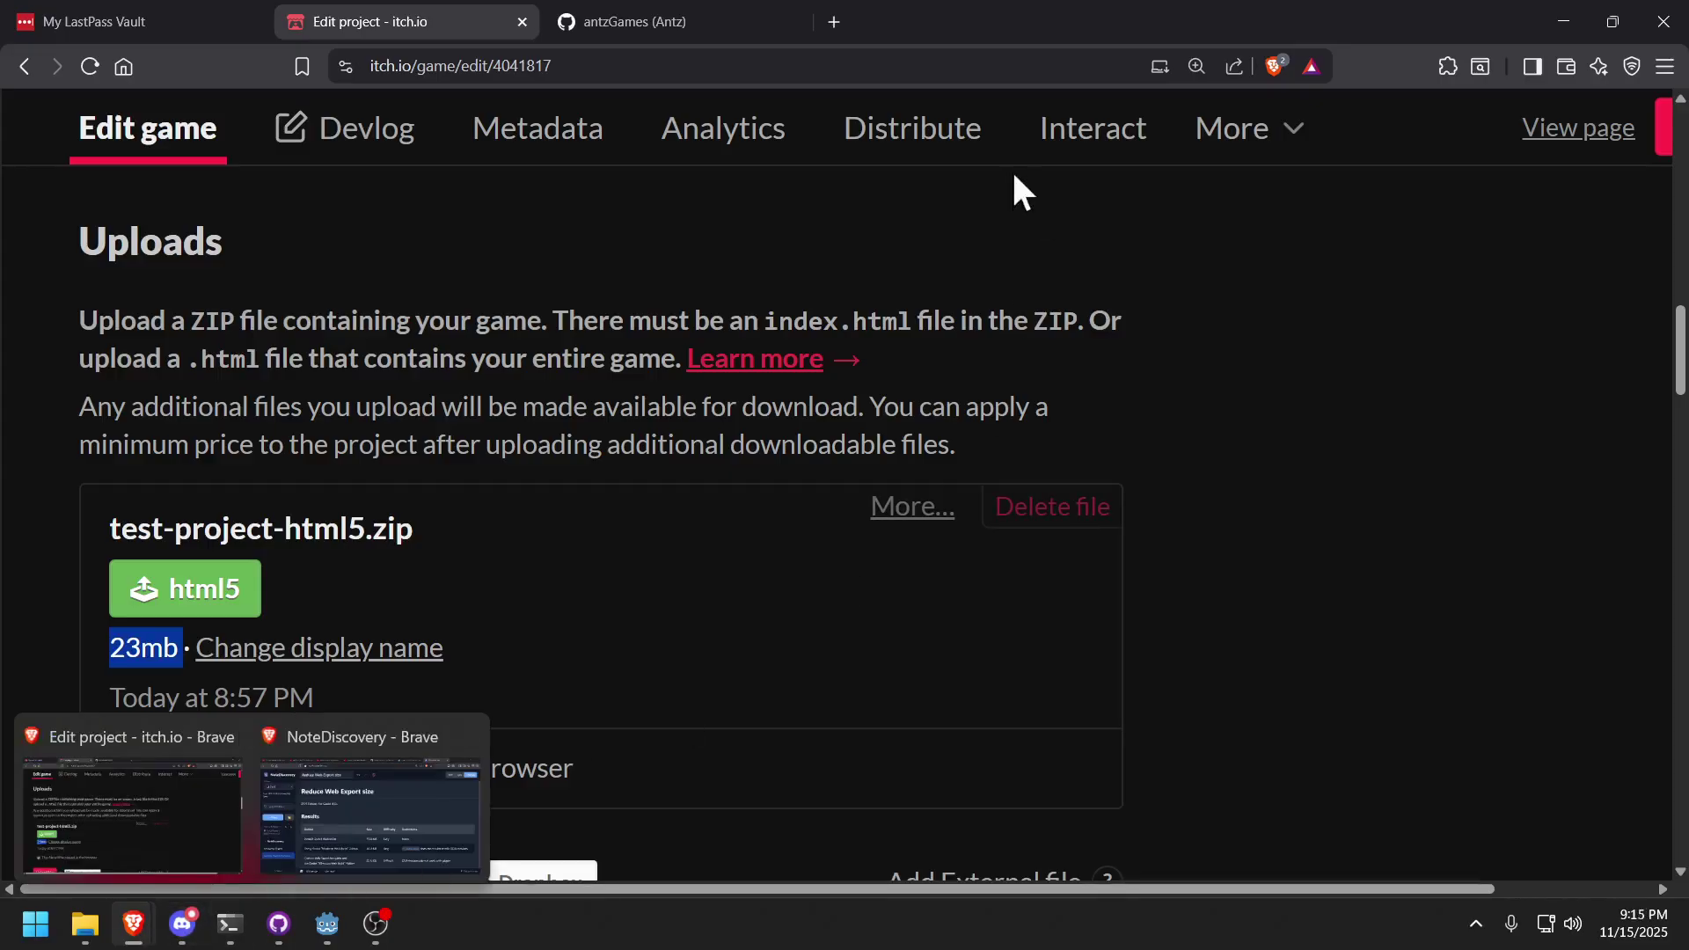
# In the NoteDiscovery note, scroll from the Results table to the Just Plugin log (pck 36→15 MiB, wasm 34→9 MiB).
pyautogui.moveTo(134, 922)
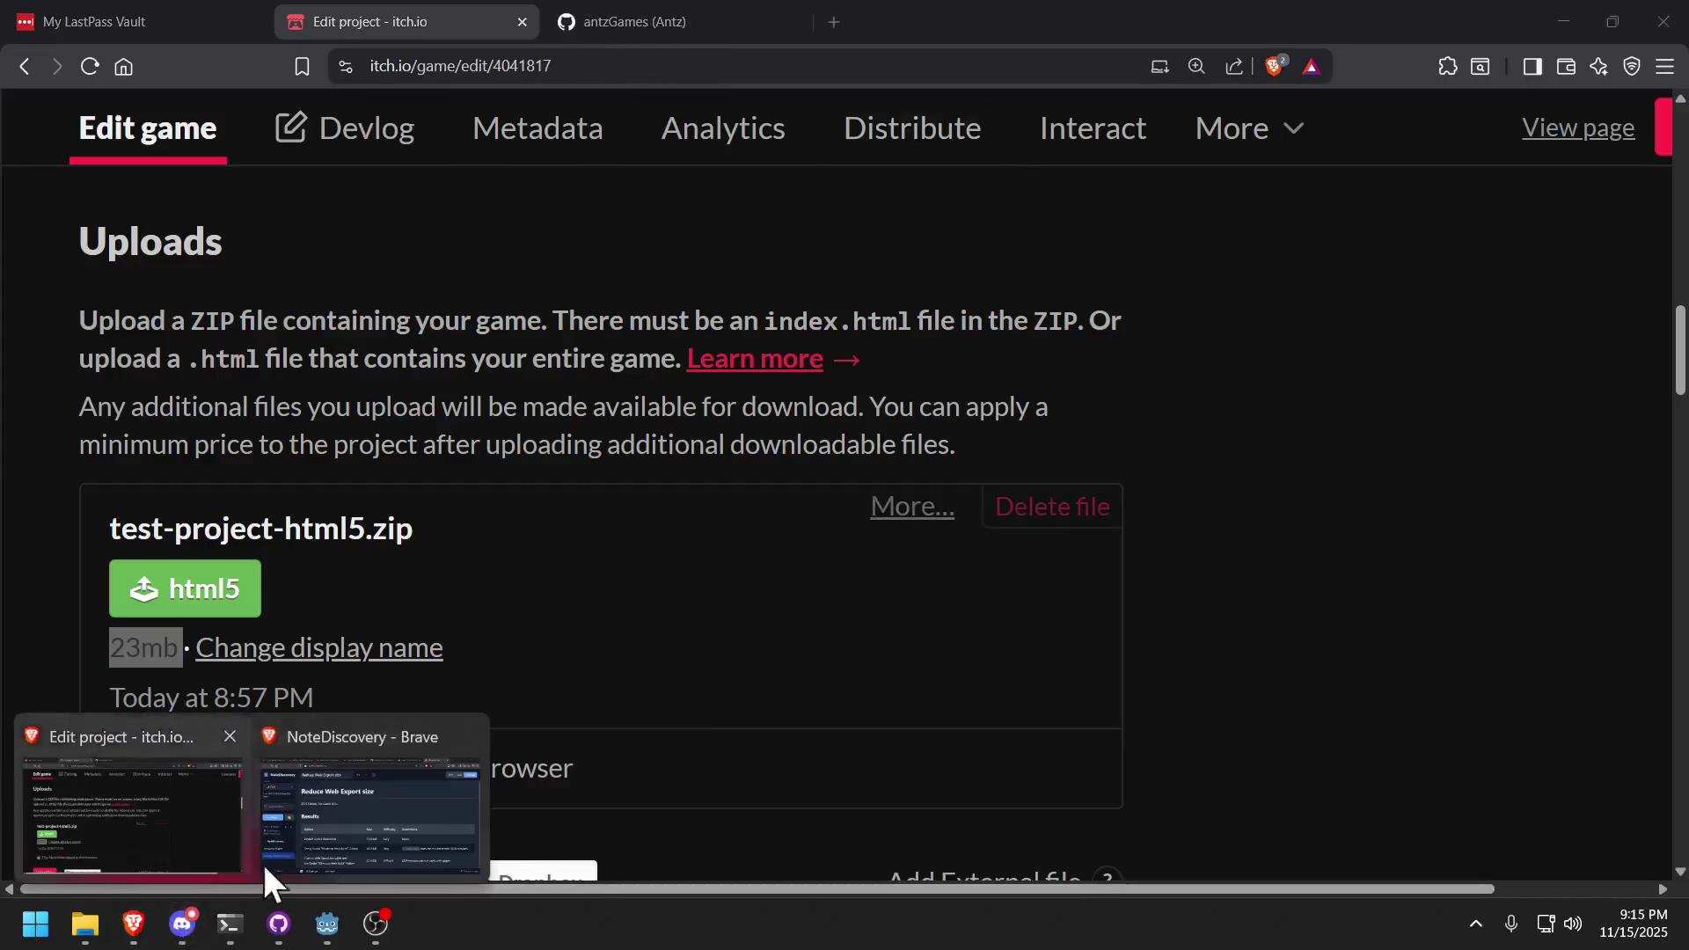
pyautogui.click(372, 831)
pyautogui.scroll(-2, 873, 324)
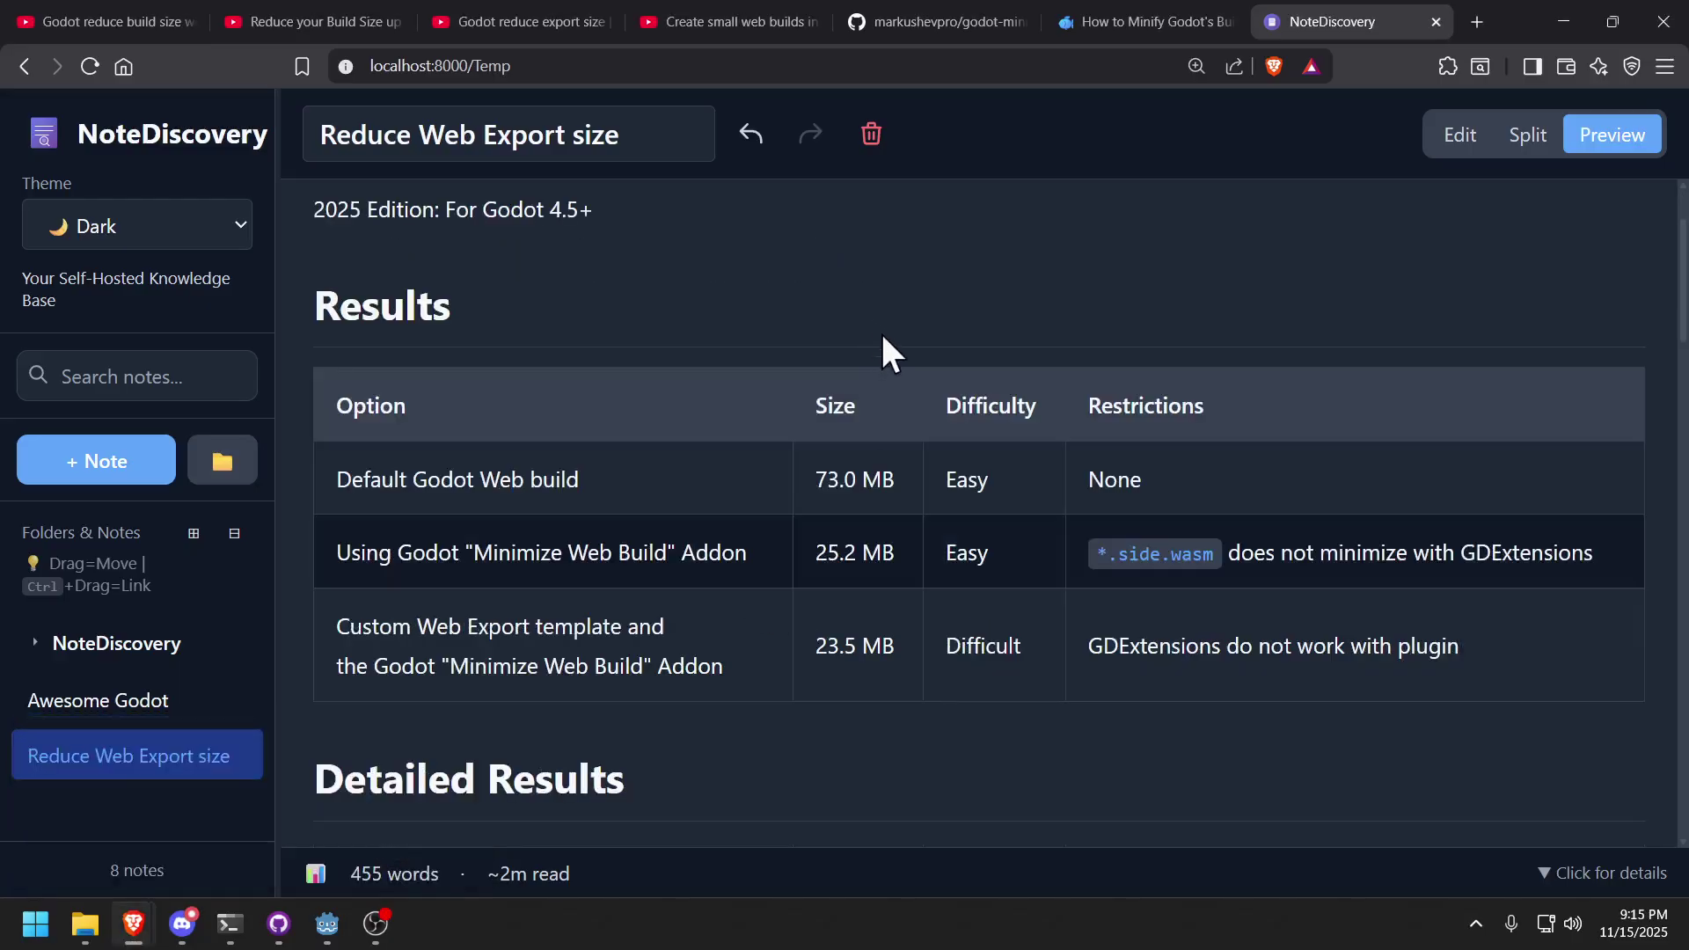
pyautogui.scroll(2, 883, 407)
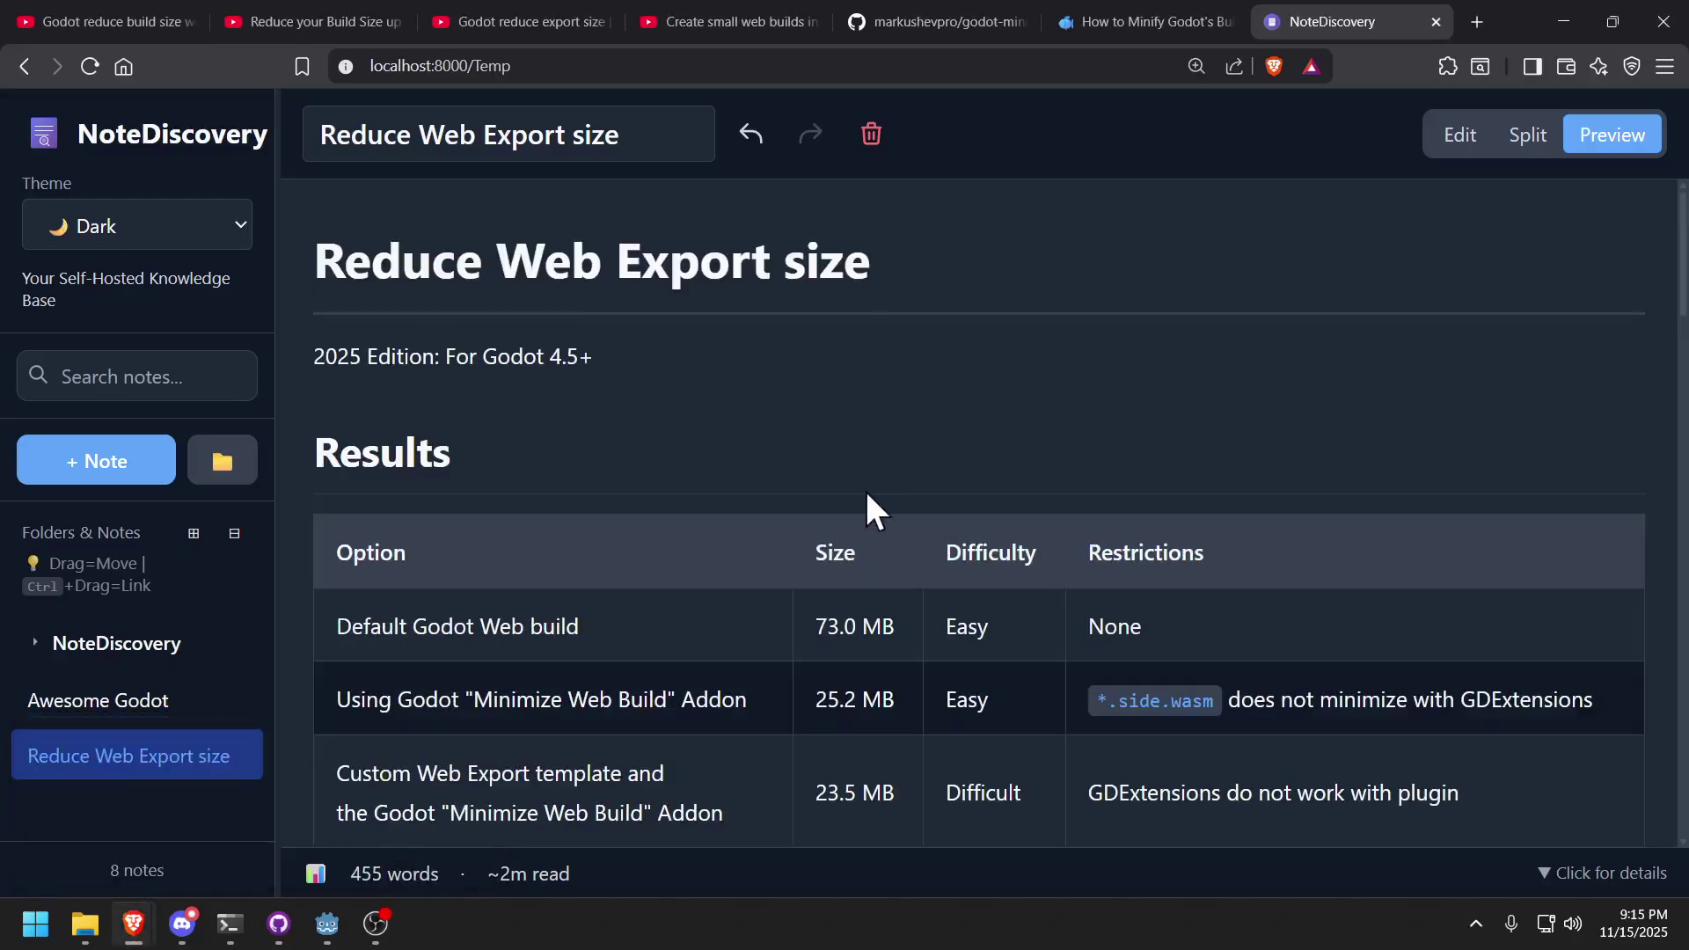
pyautogui.scroll(-2, 867, 510)
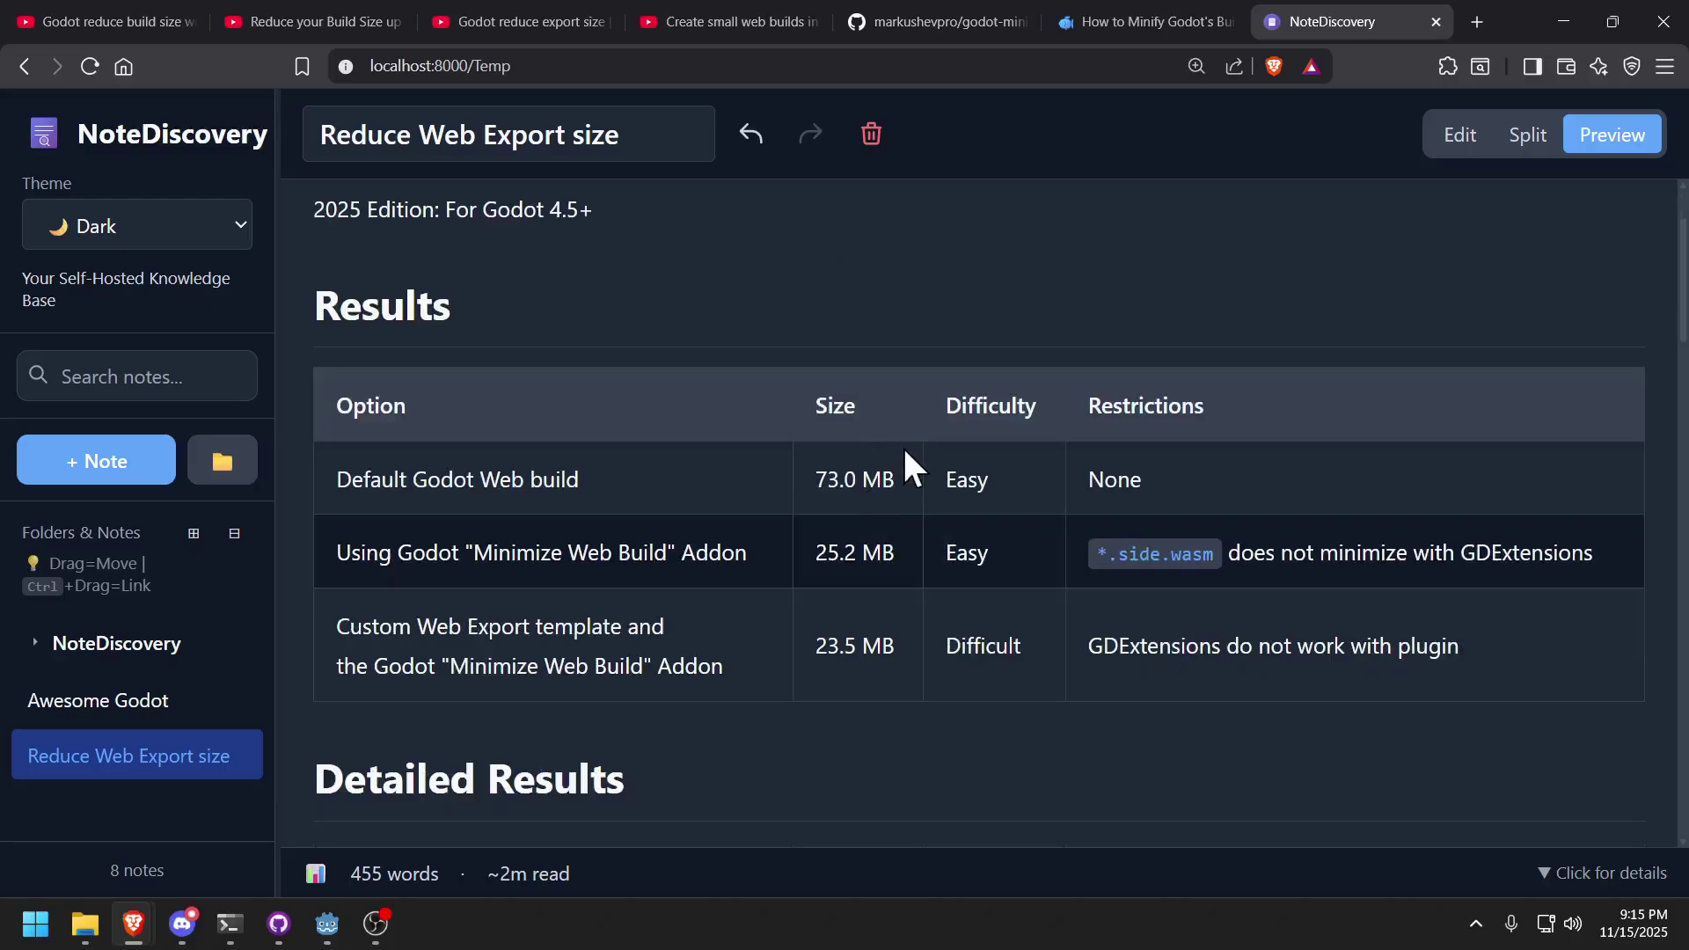
pyautogui.scroll(-2, 911, 457)
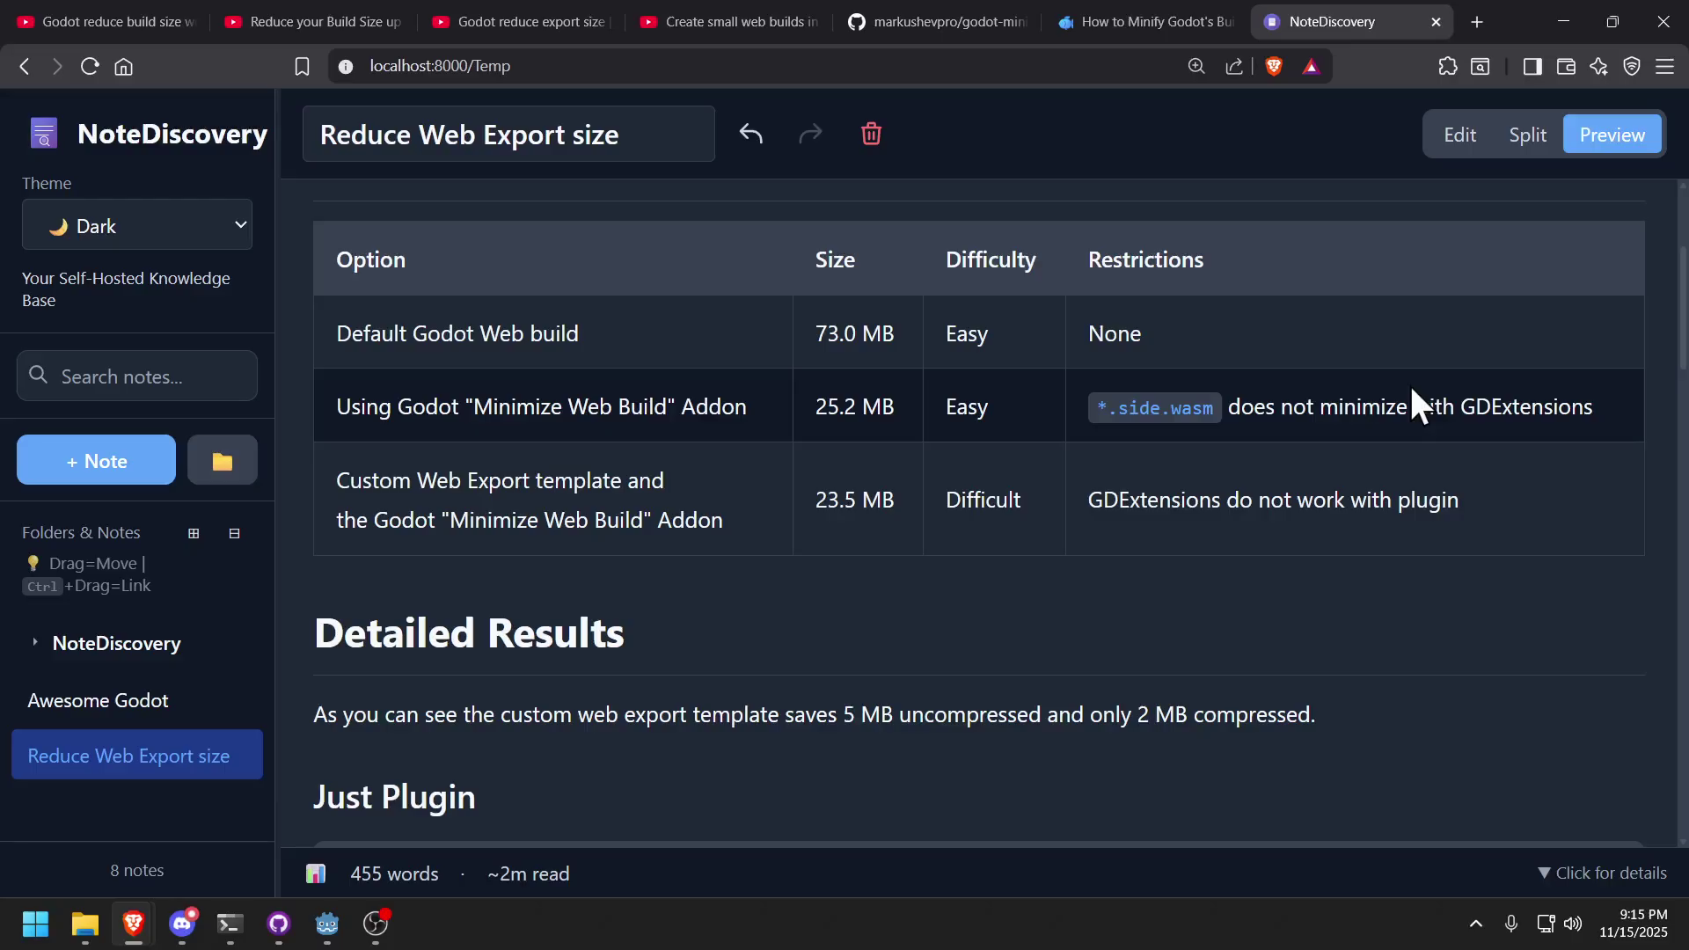
pyautogui.scroll(-3, 915, 440)
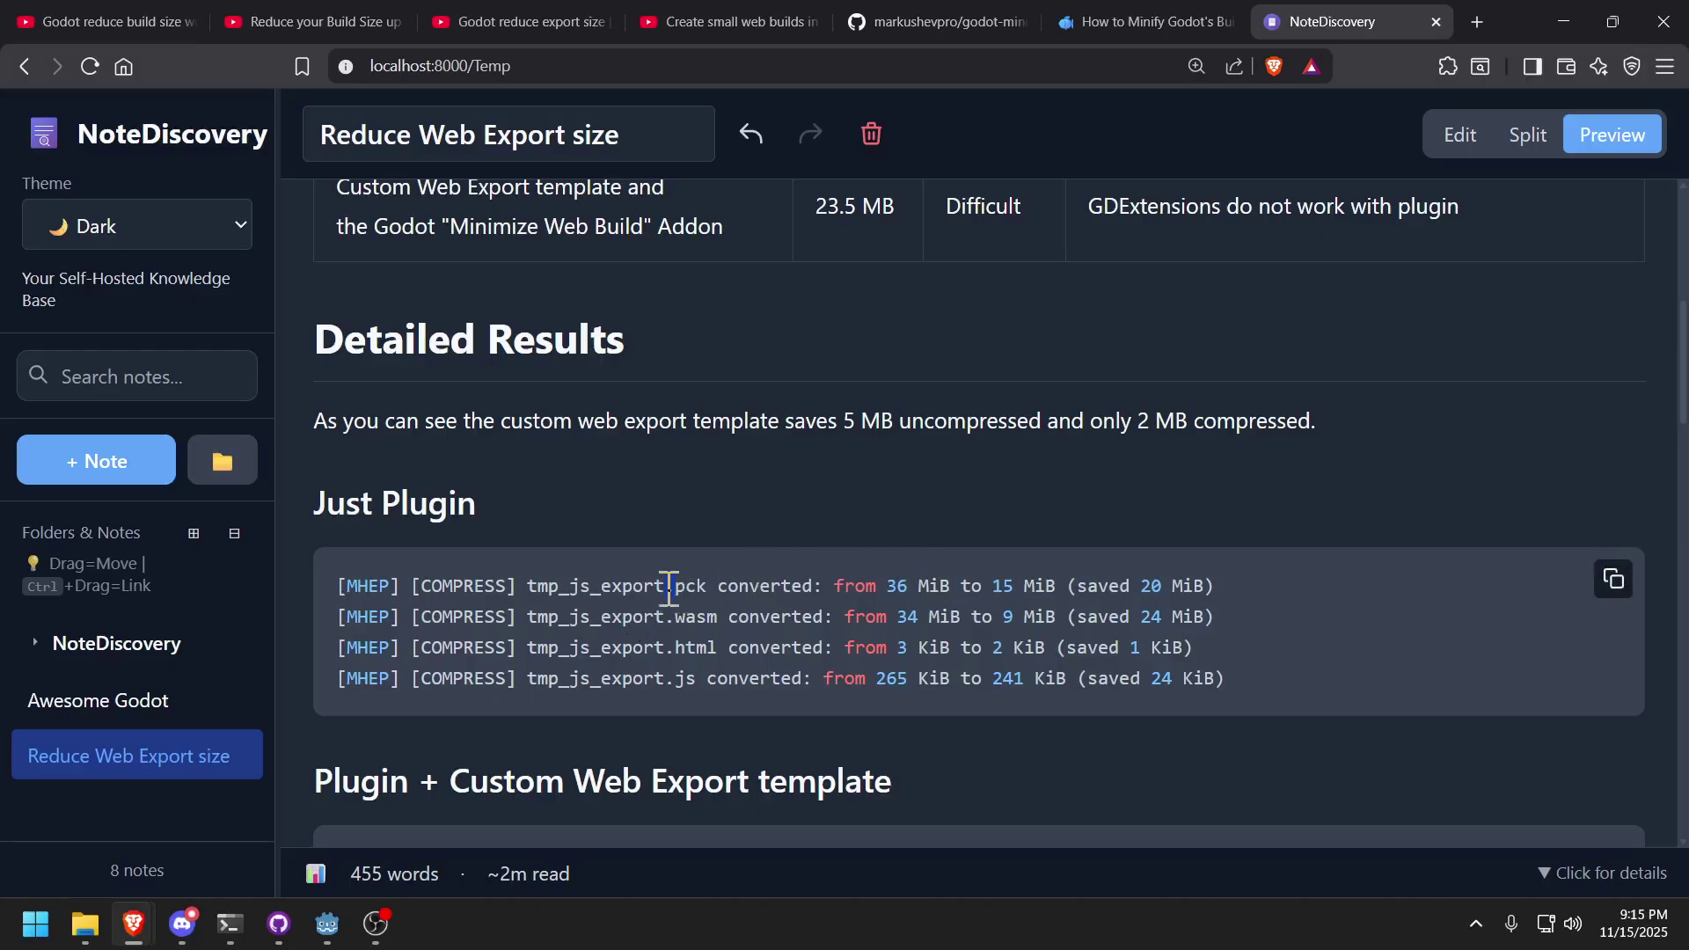
pyautogui.moveTo(665, 585); pyautogui.dragTo(729, 586)
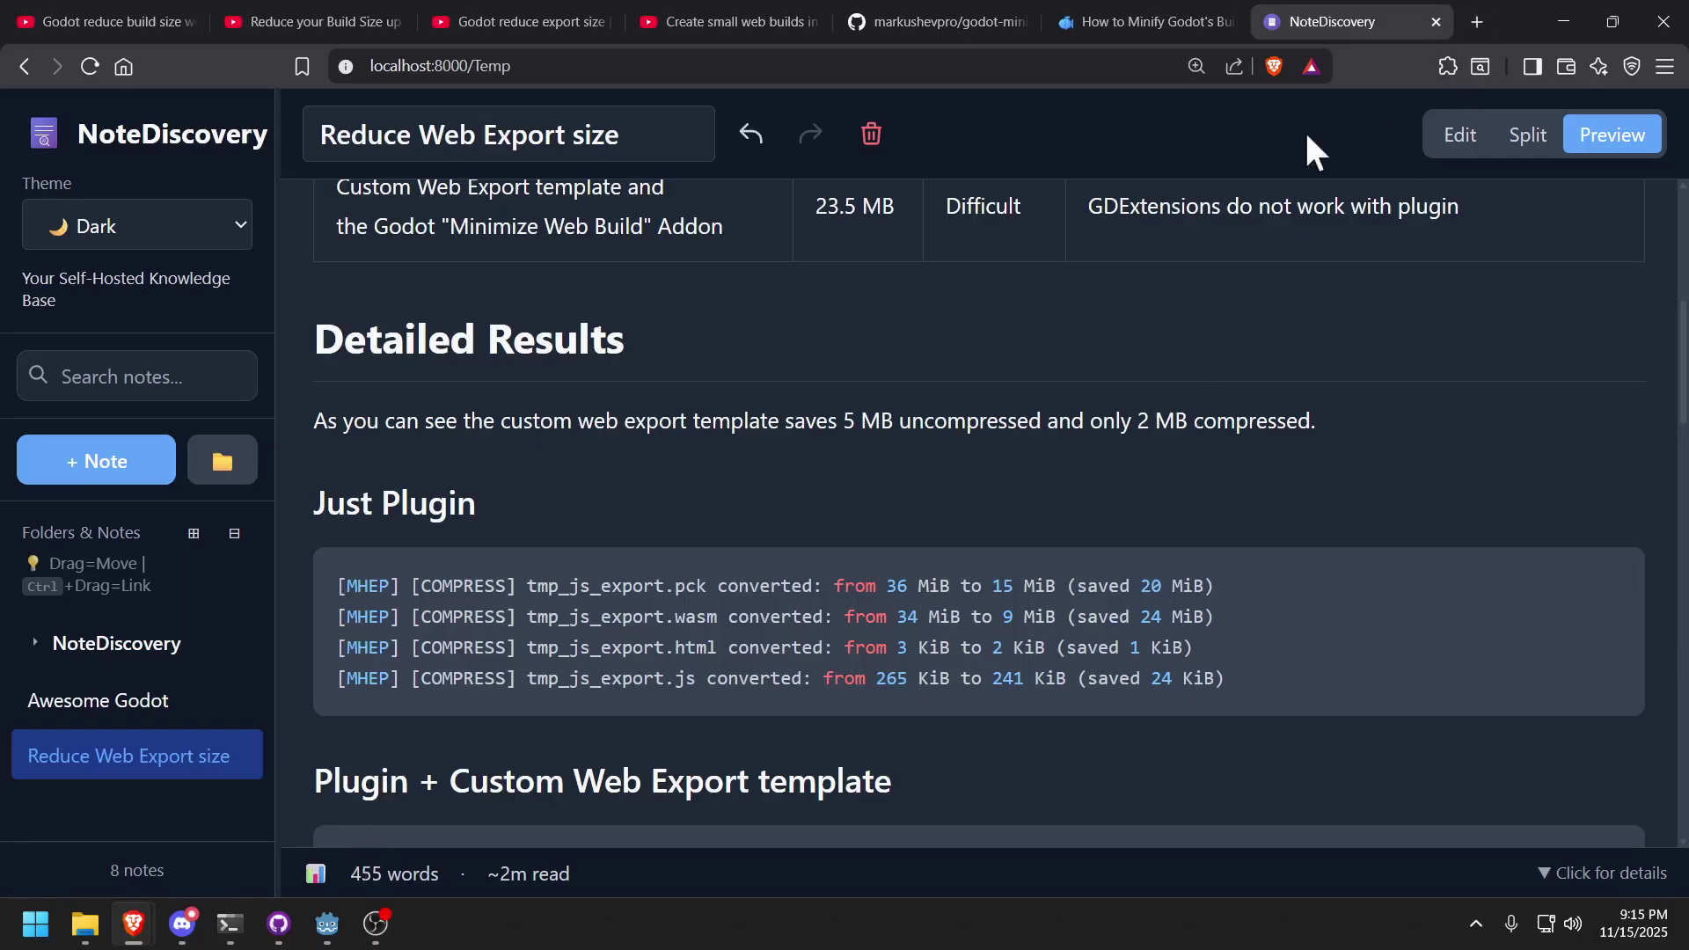
# In Godot, launch the web export with Run in Browser from the Remote Deploy menu.
pyautogui.click(327, 923)
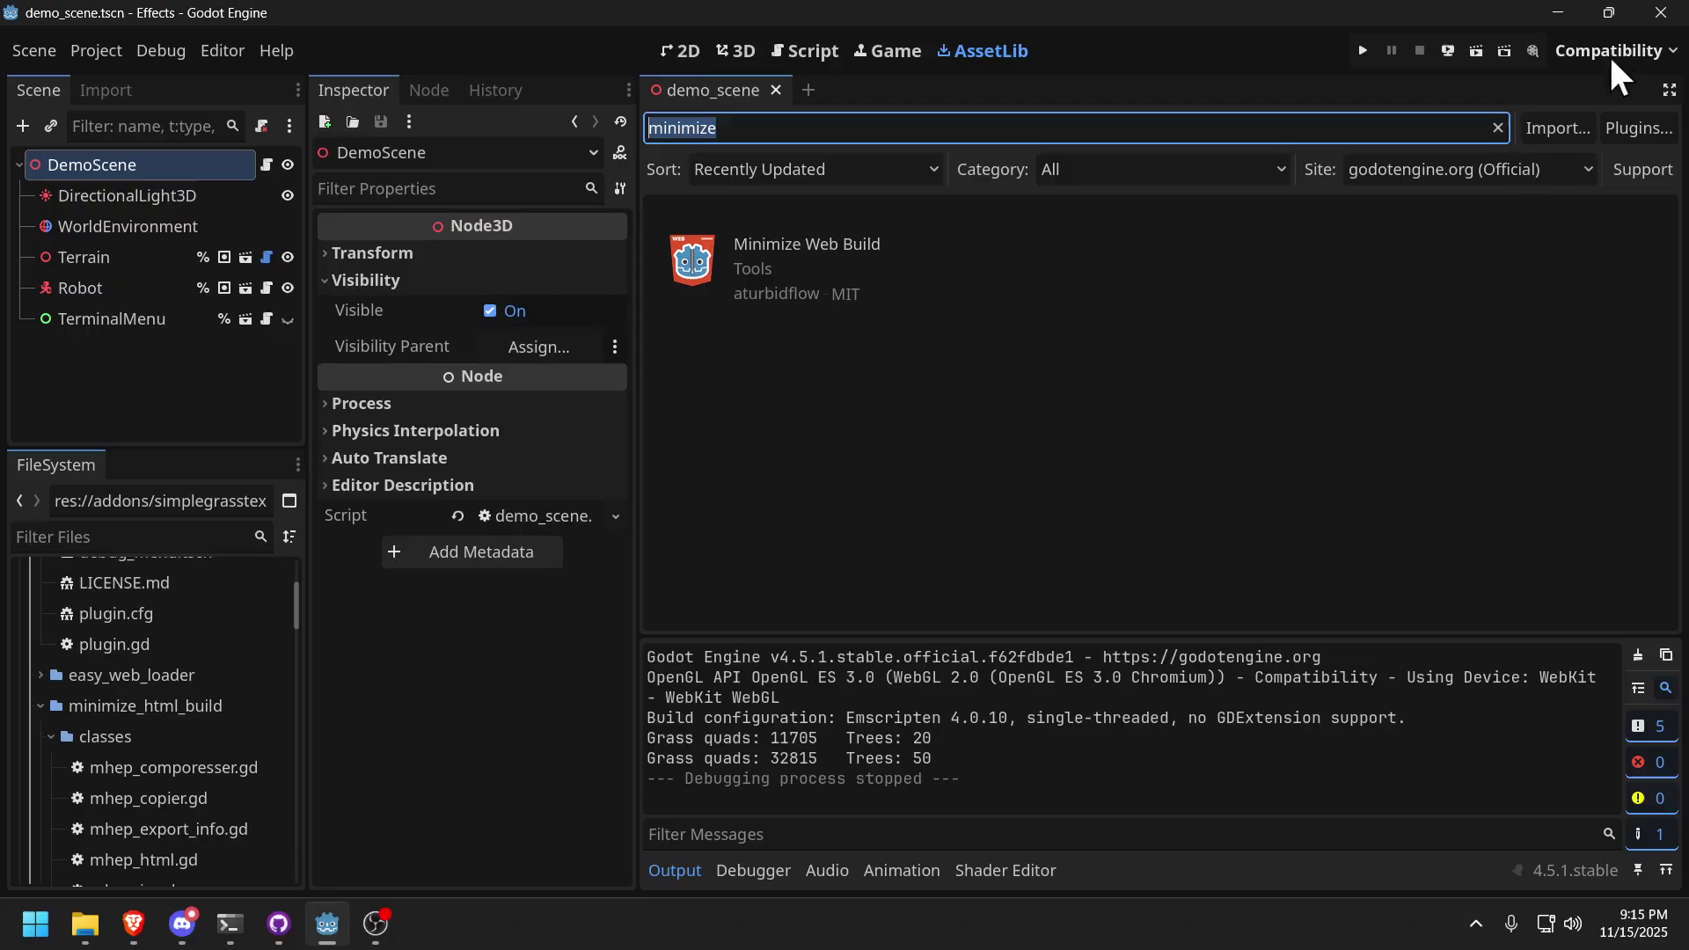
pyautogui.click(1442, 49)
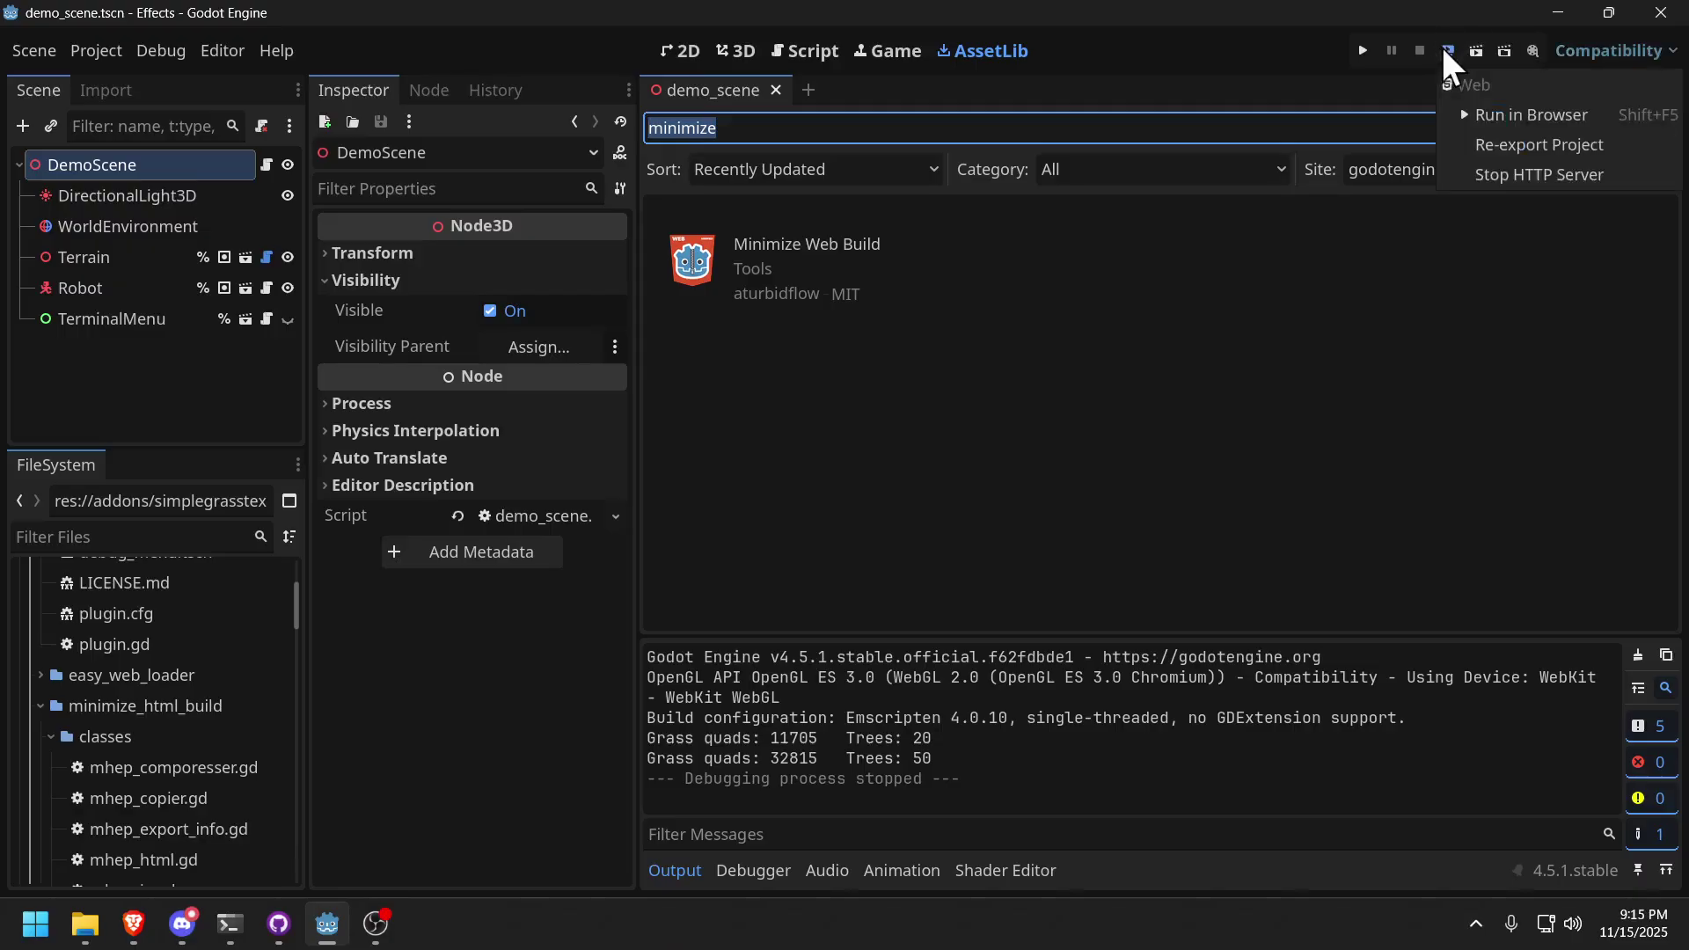
pyautogui.click(1481, 121)
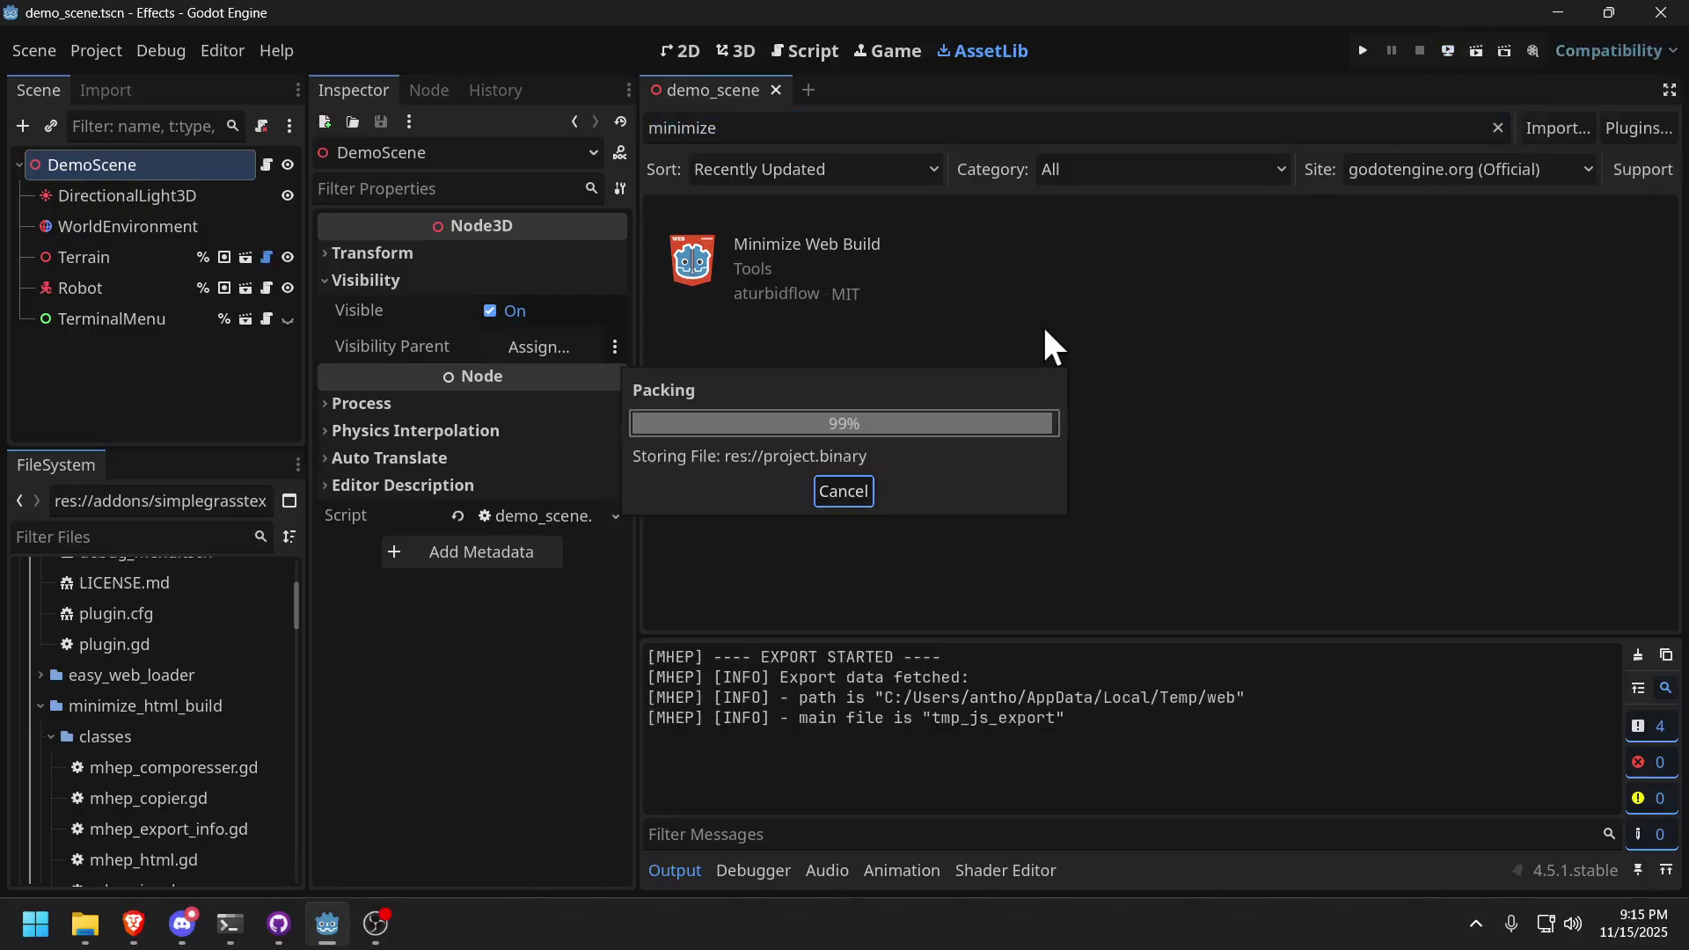